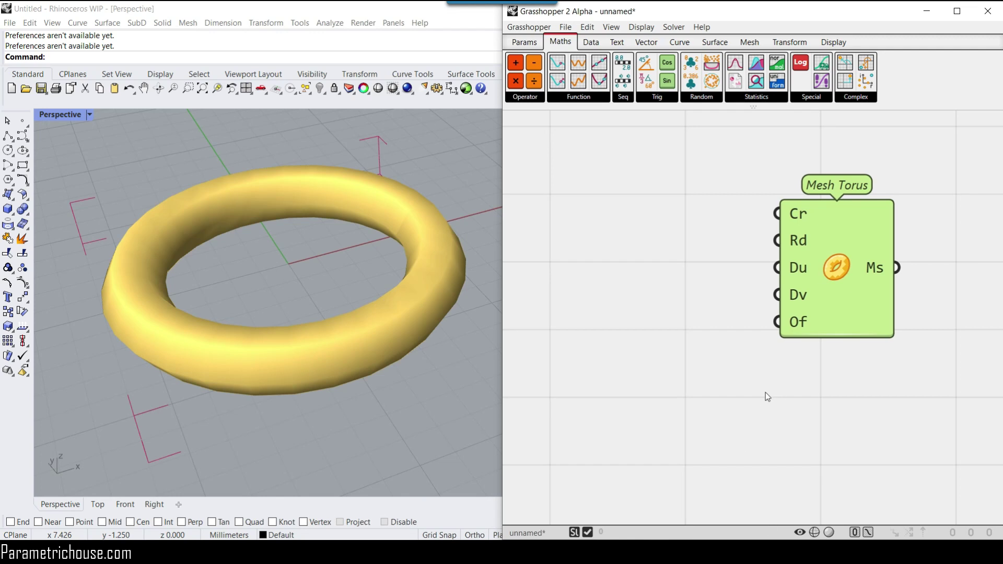
Step: Examine the Mesh Torus component's inputs and output, and browse the Data, Vector and Curve component categories
scroll(745, 412, "down", 2)
scroll(810, 325, "up", 4)
right_click_drag(810, 325, 695, 388)
scroll(873, 380, "up", 1)
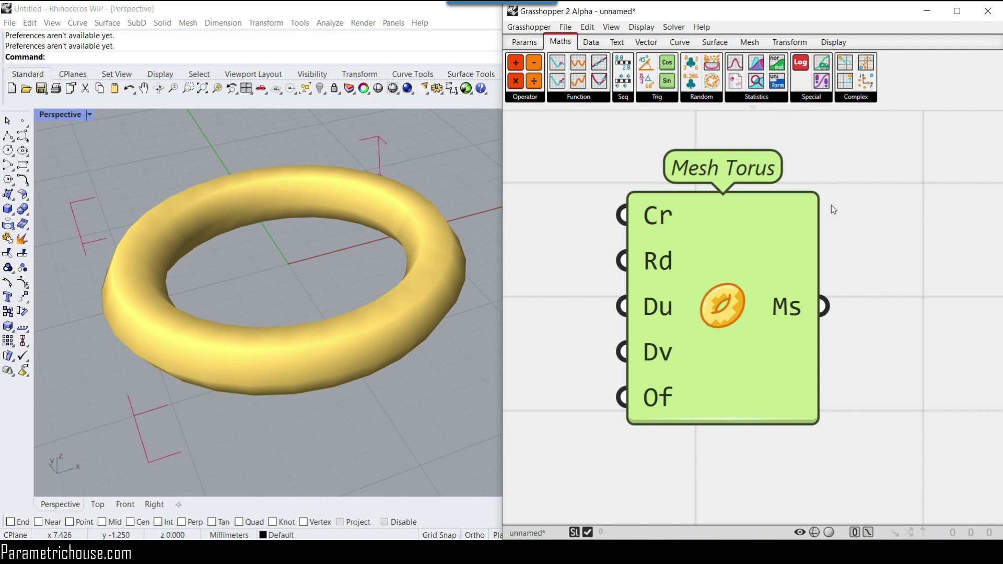
left_click(591, 42)
left_click(646, 42)
left_click(679, 42)
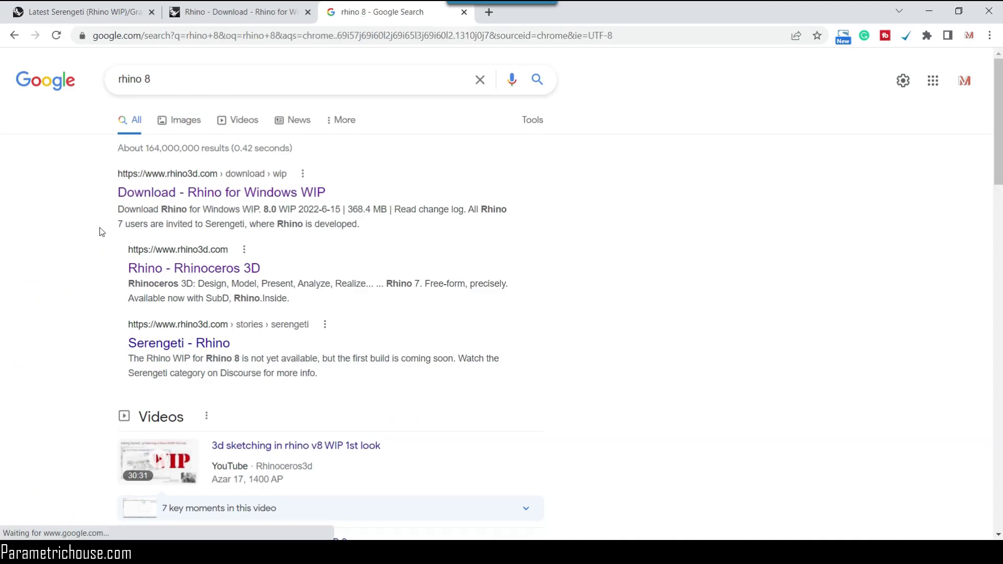
Step: Switch to the browser and open the Rhino for Windows WIP download page from the search results
left_click_drag(109, 159, 226, 189)
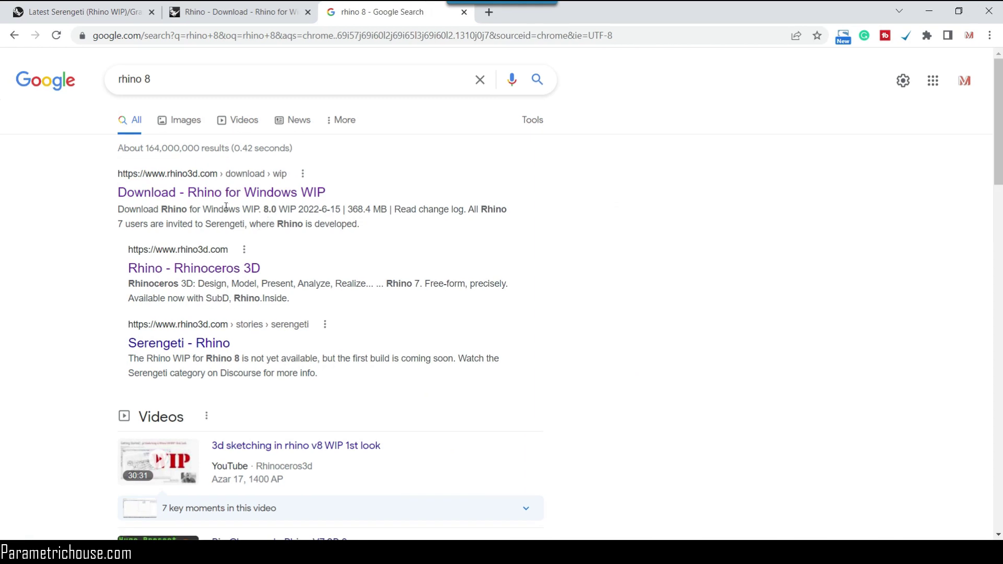
left_click(222, 197)
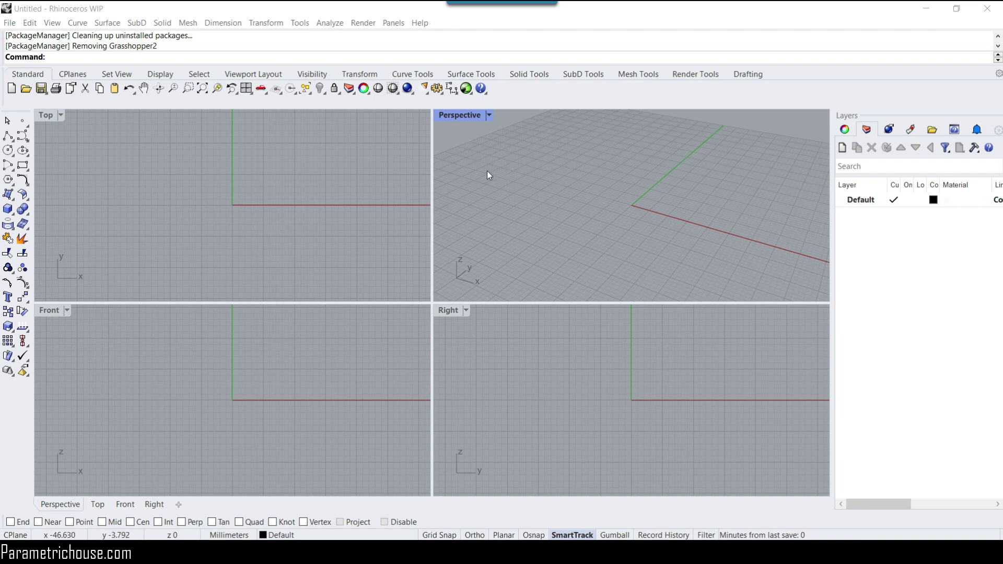
Step: In Rhino WIP, maximize the Perspective viewport and start a new document in the original Grasshopper
double_click(457, 115)
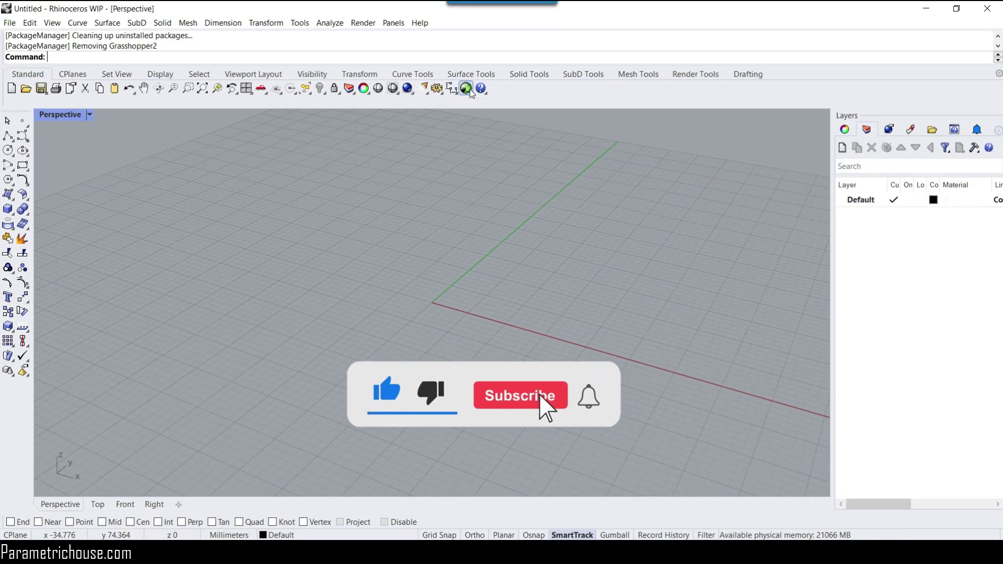
left_click(470, 90)
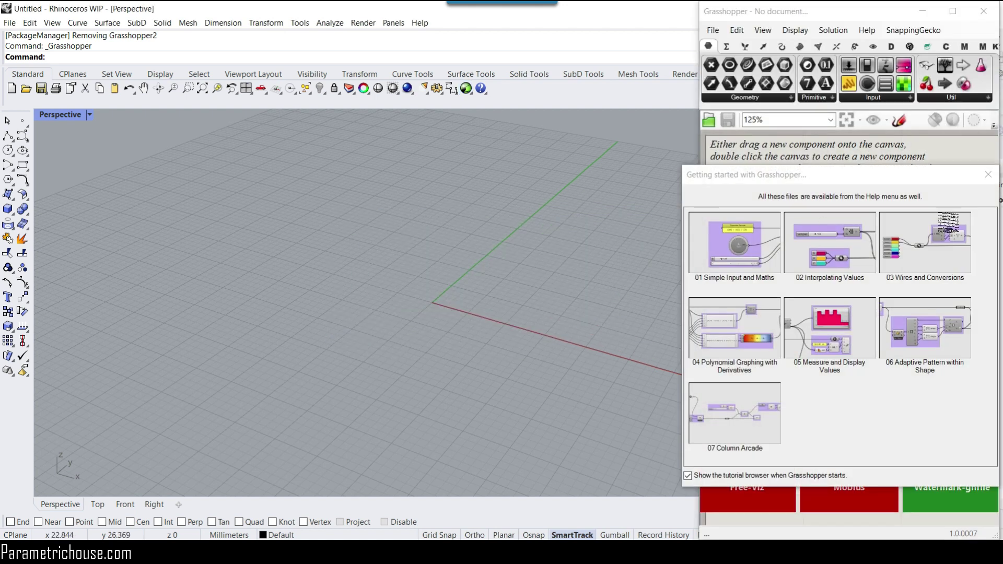
left_click(990, 176)
left_click(712, 30)
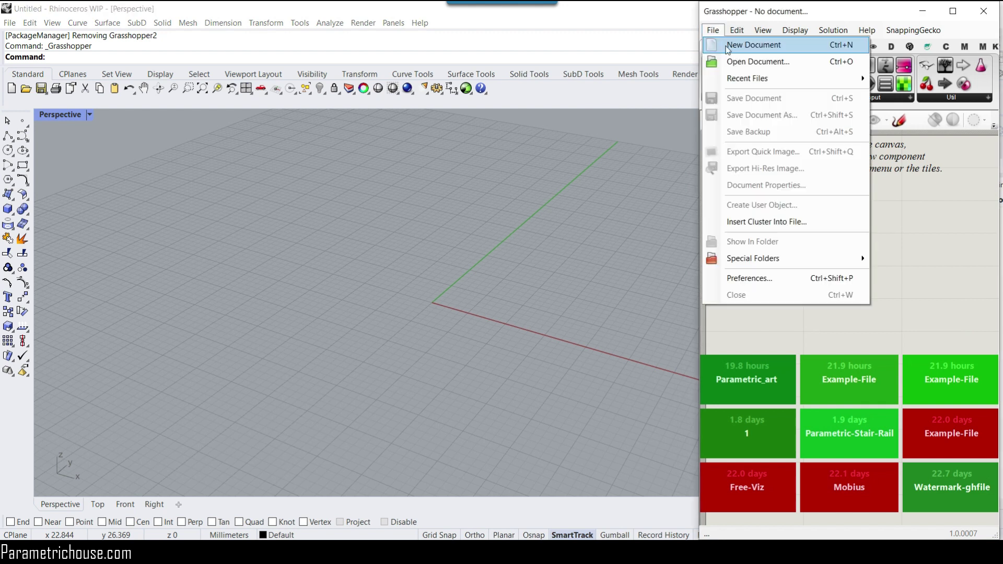
left_click(744, 42)
Step: Widen the Grasshopper window and browse the component categories of the installed plugins
left_click_drag(700, 276, 352, 282)
left_click(562, 47)
left_click(597, 45)
left_click(634, 46)
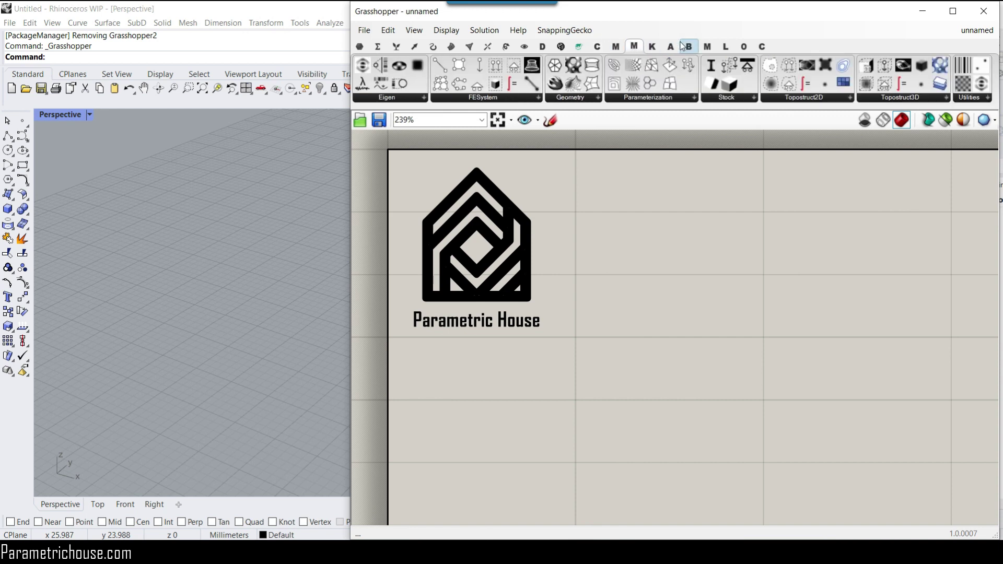
left_click(685, 48)
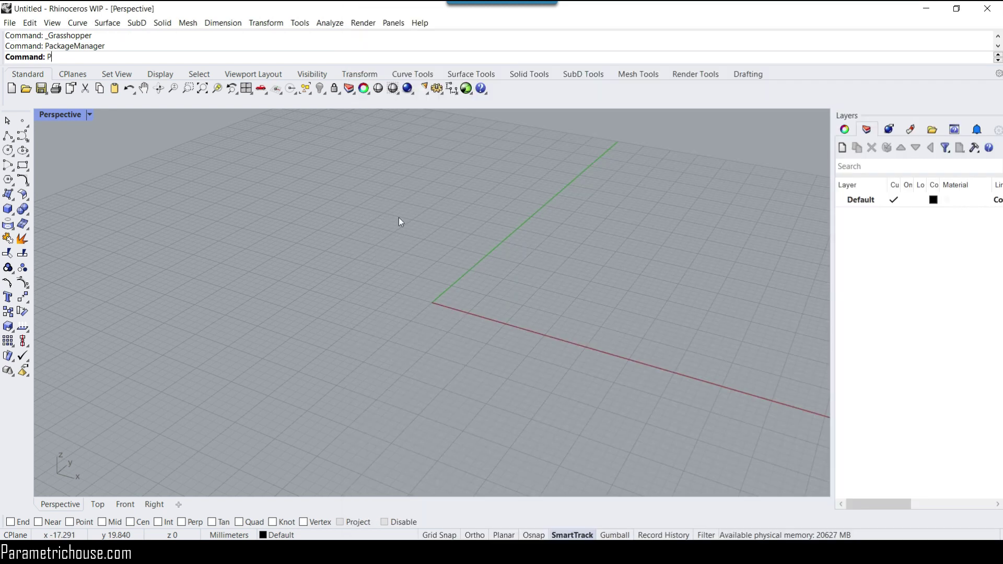
Step: Run the PackageManager command in Rhino and search the online packages for "grass"
type("ackageManager")
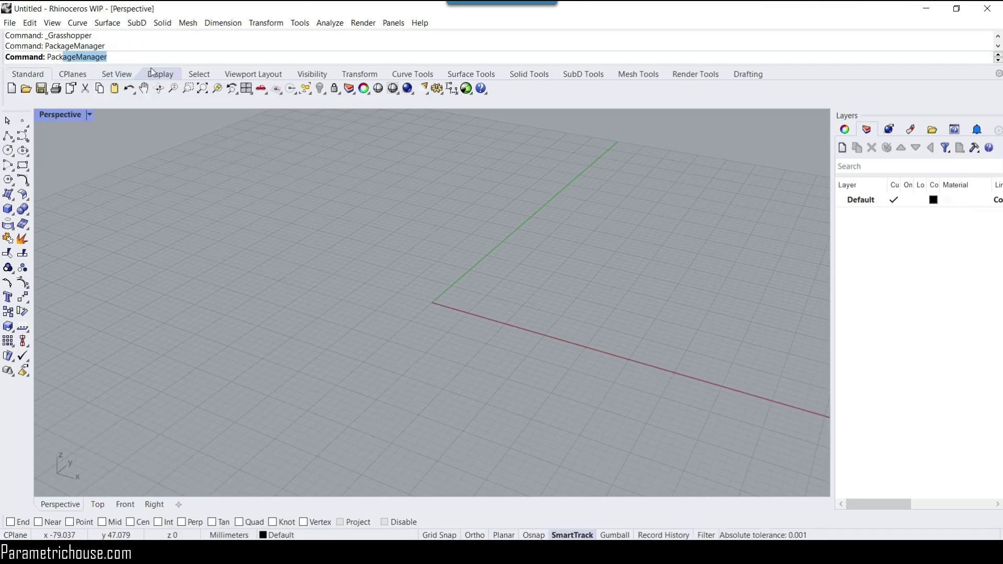
left_click(242, 105)
key("Return")
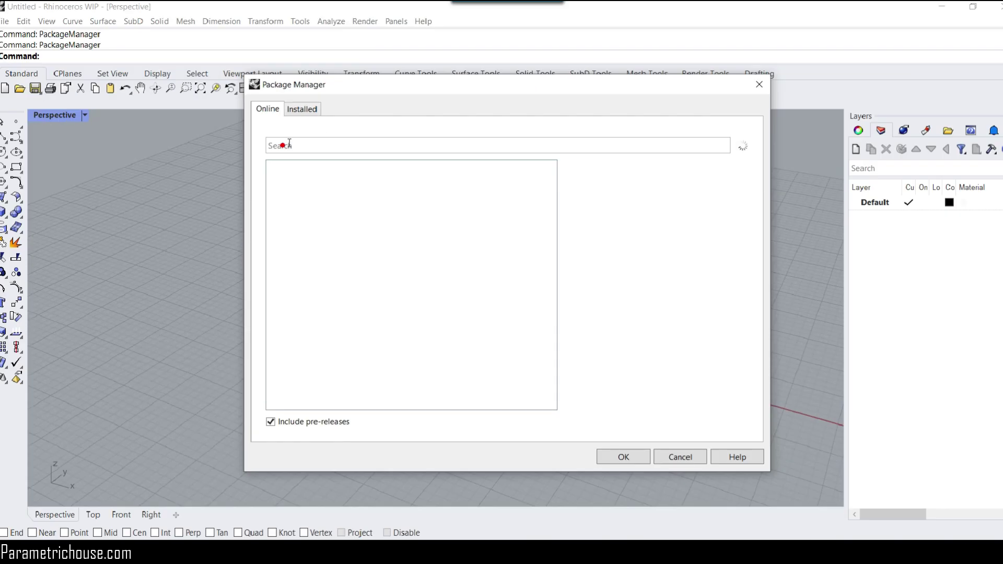
left_click(282, 201)
type("gra")
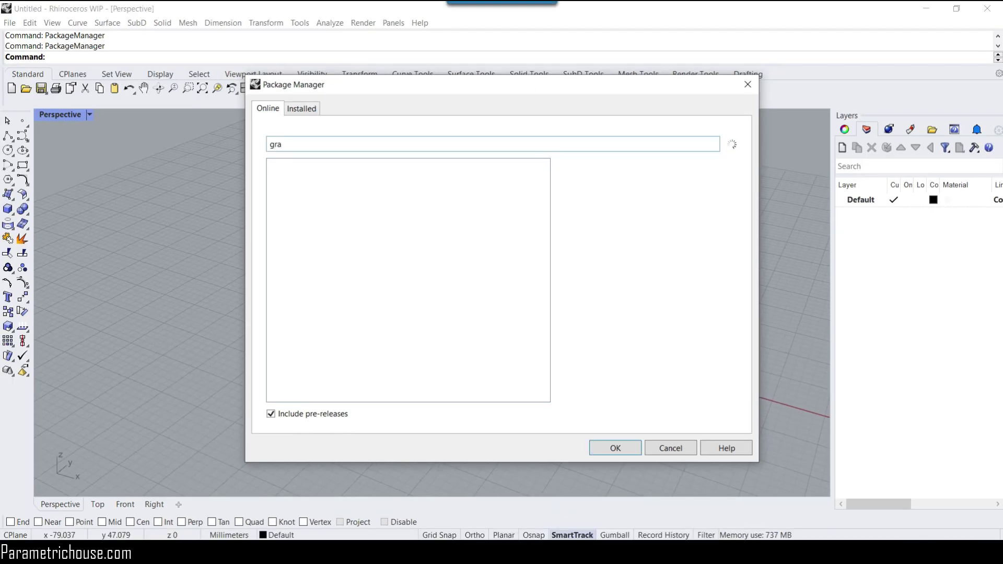
type("ss")
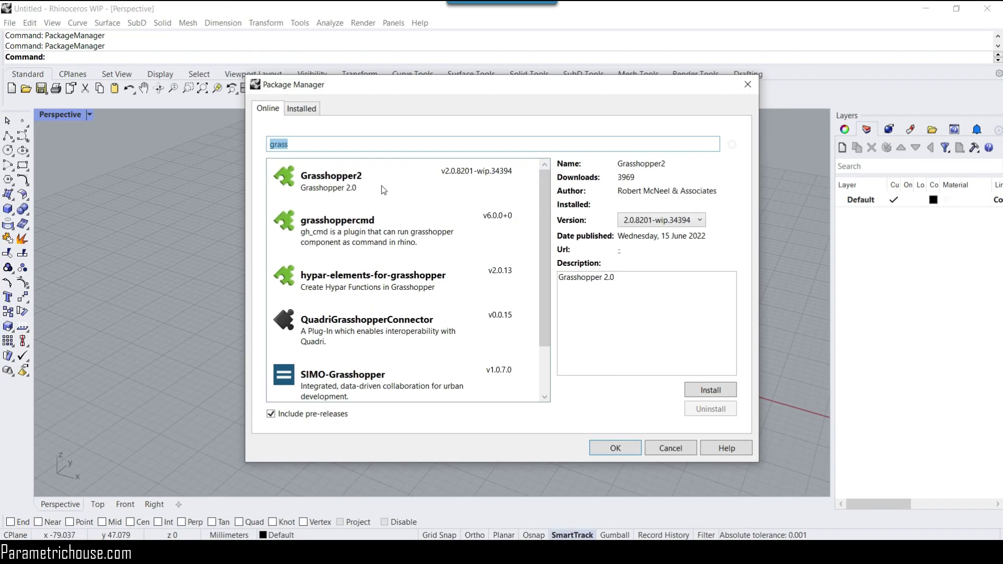
Step: Install the Grasshopper2 package, version 2.0.8201-wip.34394, from the search results
left_click(369, 187)
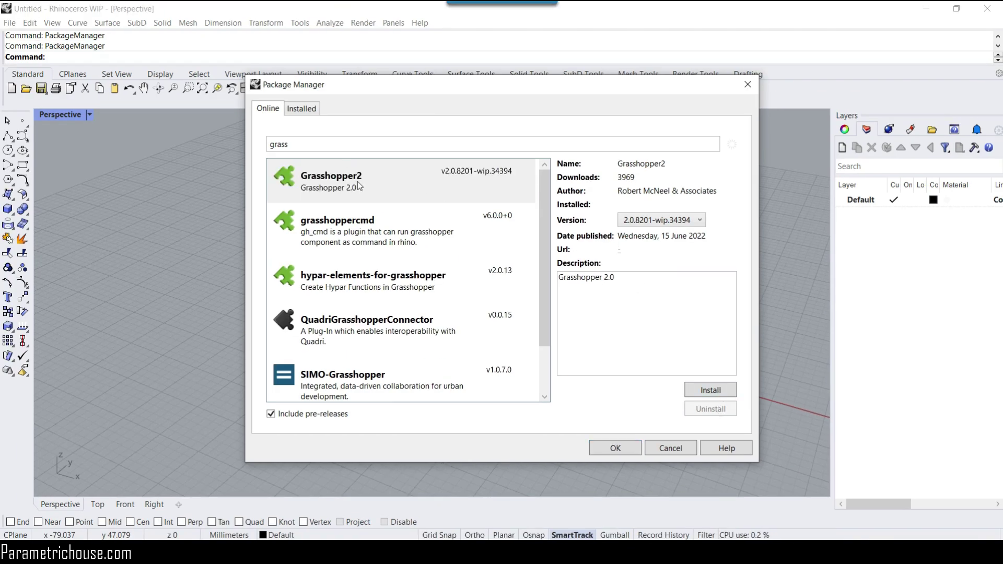
left_click(360, 184)
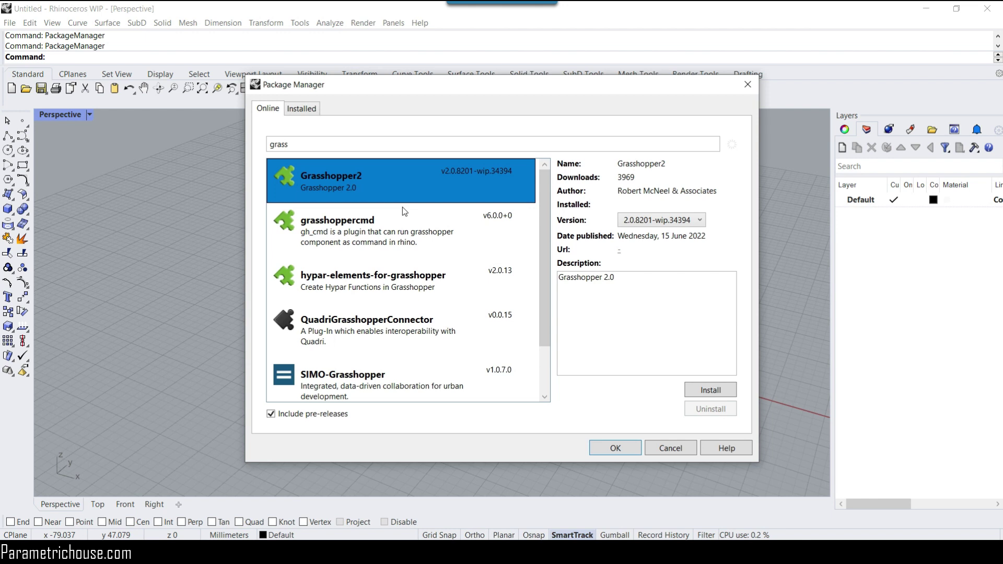
left_click(721, 390)
left_click(583, 297)
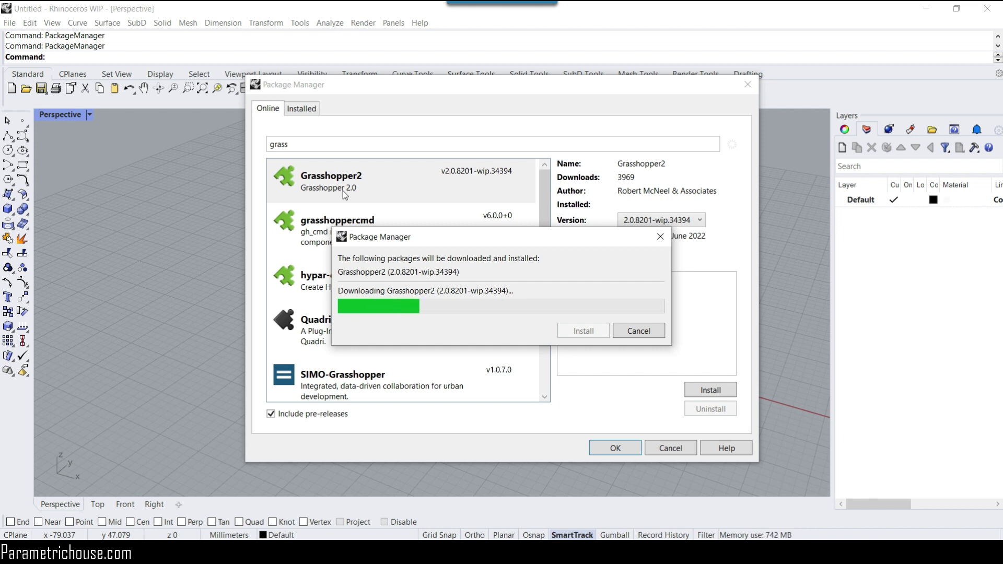
left_click_drag(425, 239, 349, 217)
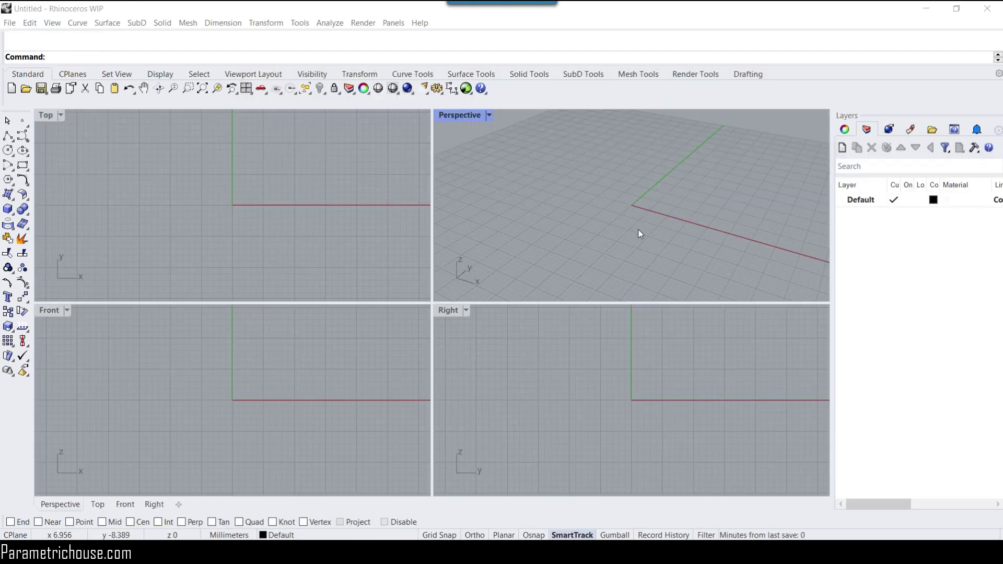
Step: Maximize the Perspective viewport and run the G2 command to launch Grasshopper 2
double_click(462, 116)
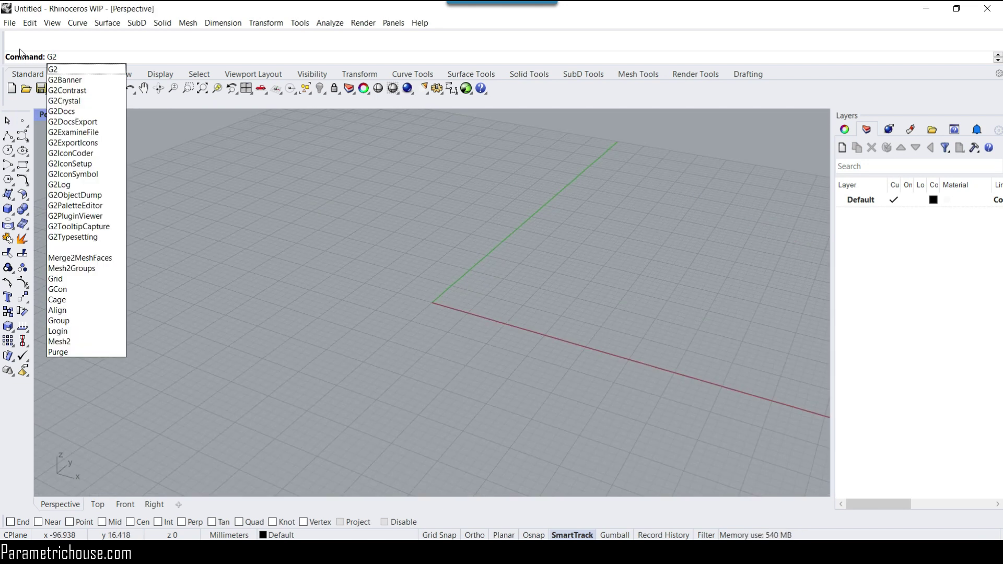
key("Return")
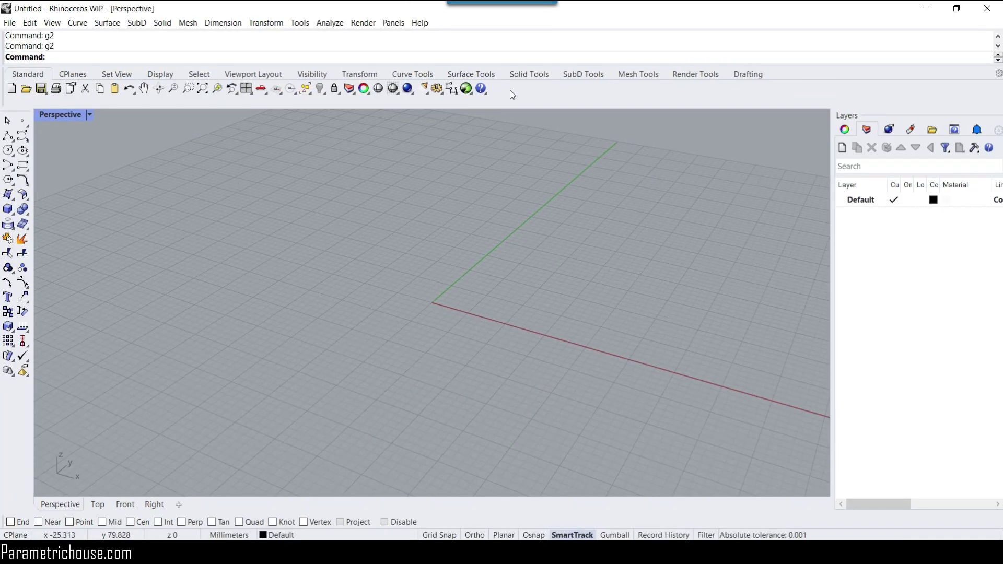
Step: Create a new Rhino toolbar button with g2 for both commands, Grasshopper 2 for both tooltips, and an image-only appearance
right_click(510, 90)
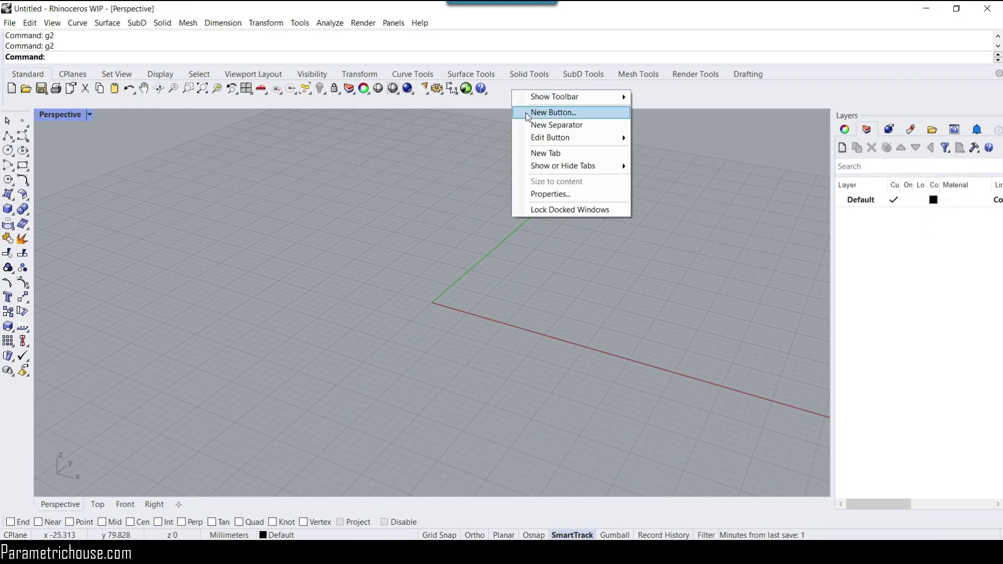
left_click(527, 114)
left_click(337, 280)
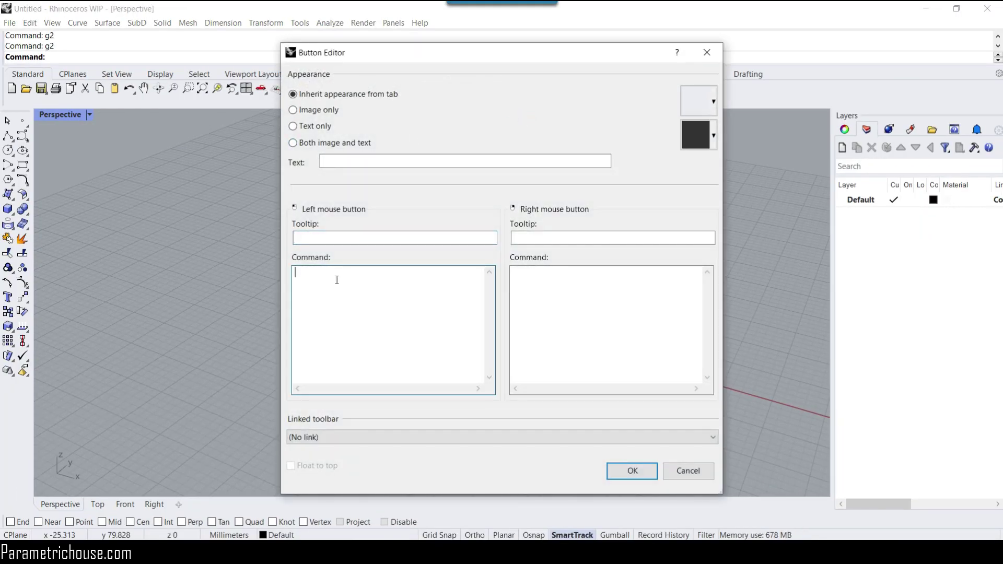
type("g2")
key("Tab")
key("Tab")
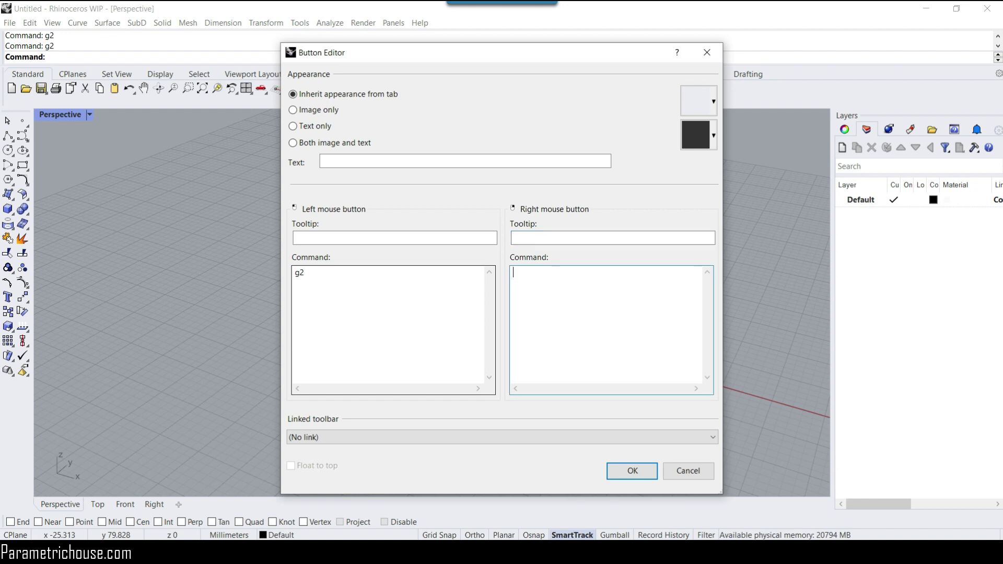
left_click(365, 238)
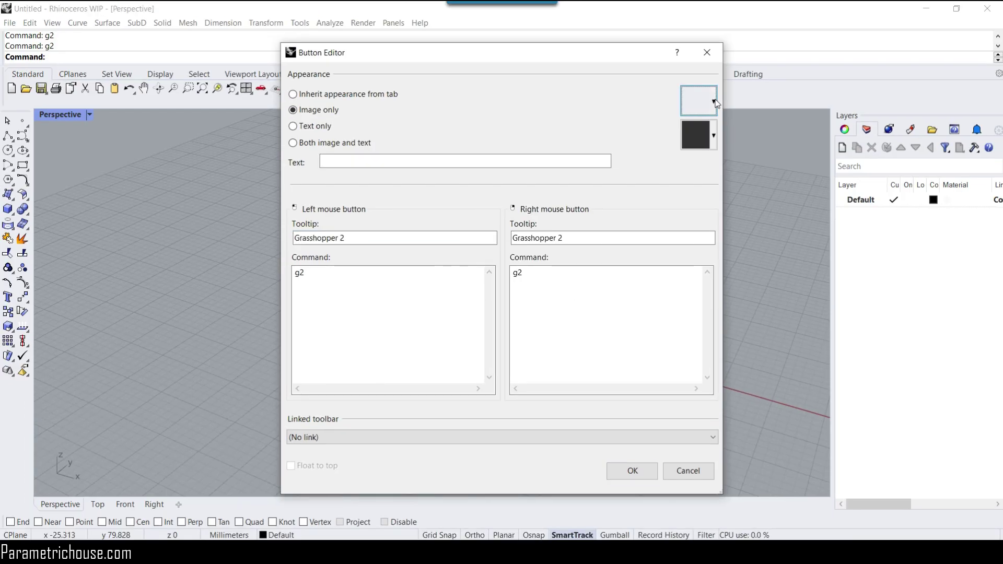
Step: Look at the icon files 2.jpg and 2.svg in the g2 folder on the Desktop
left_click(714, 102)
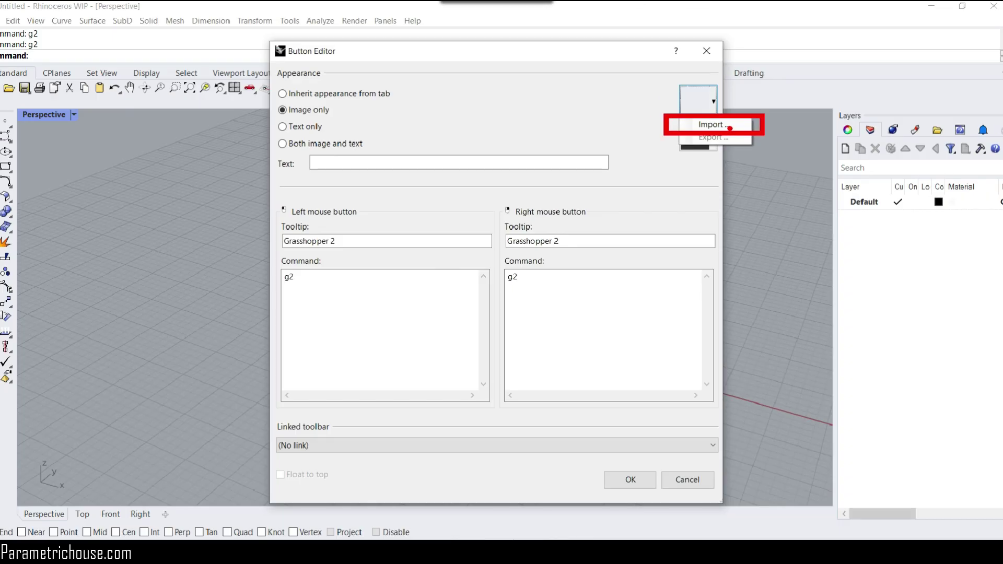
left_click(561, 145)
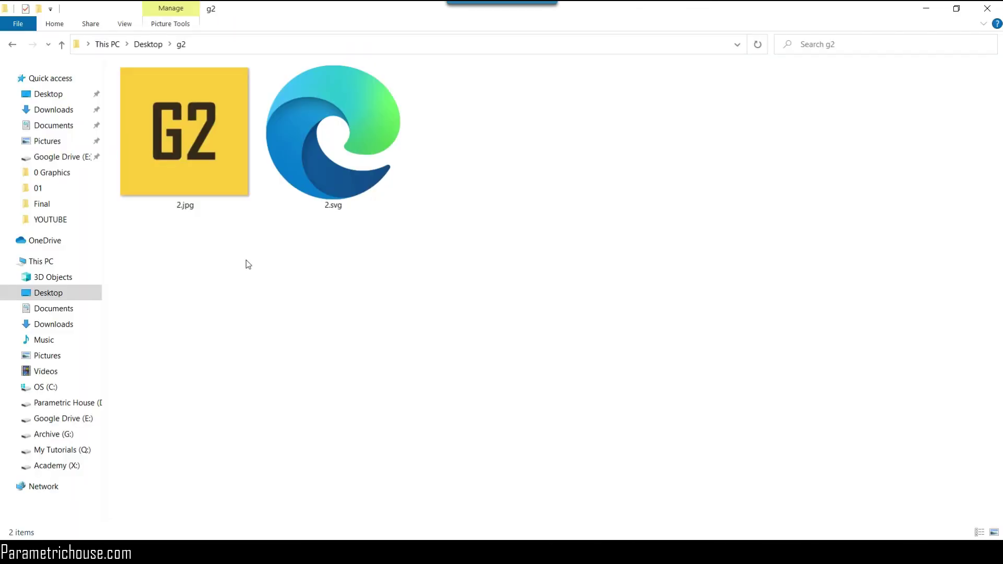
left_click(201, 154)
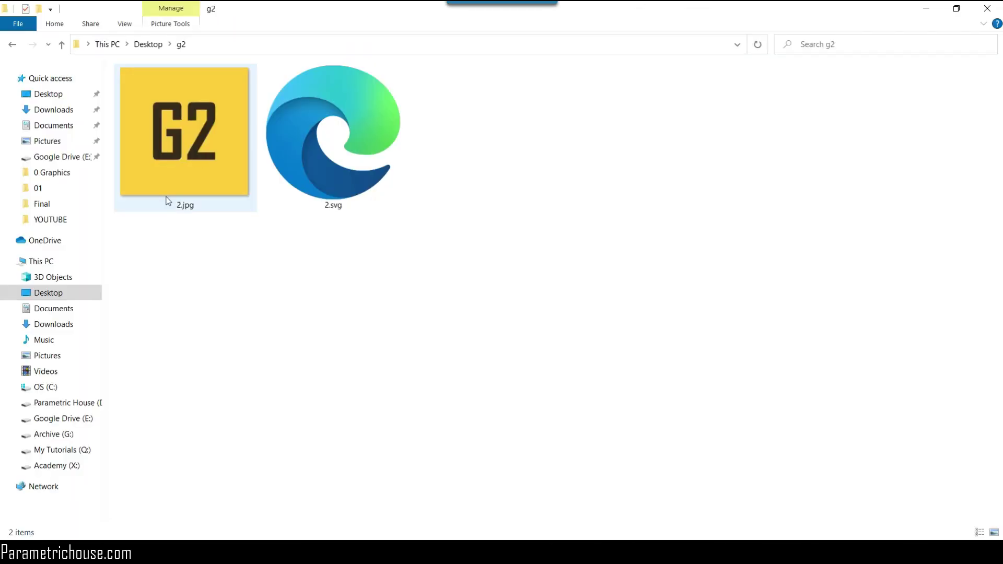
left_click(210, 257)
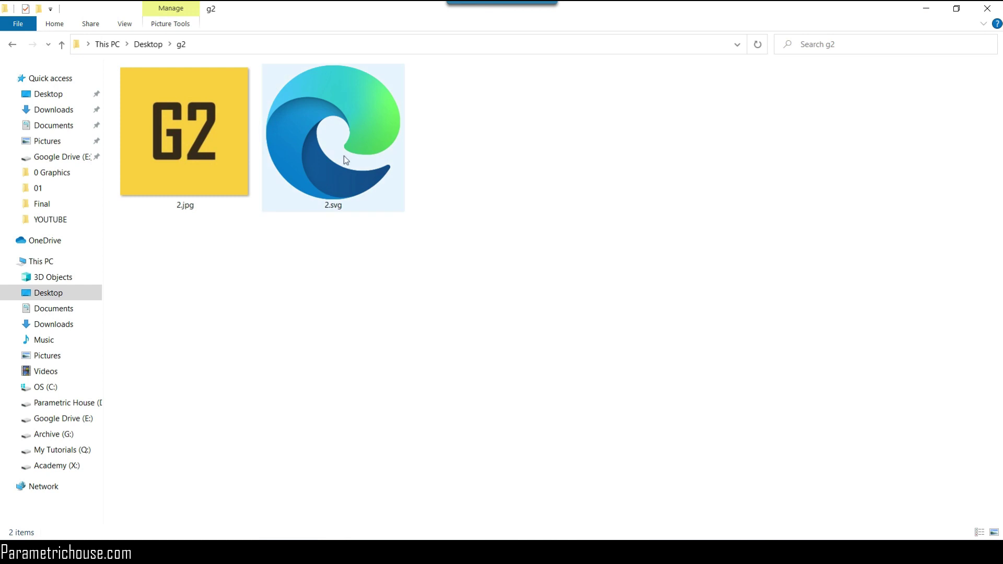
key("alt+Tab")
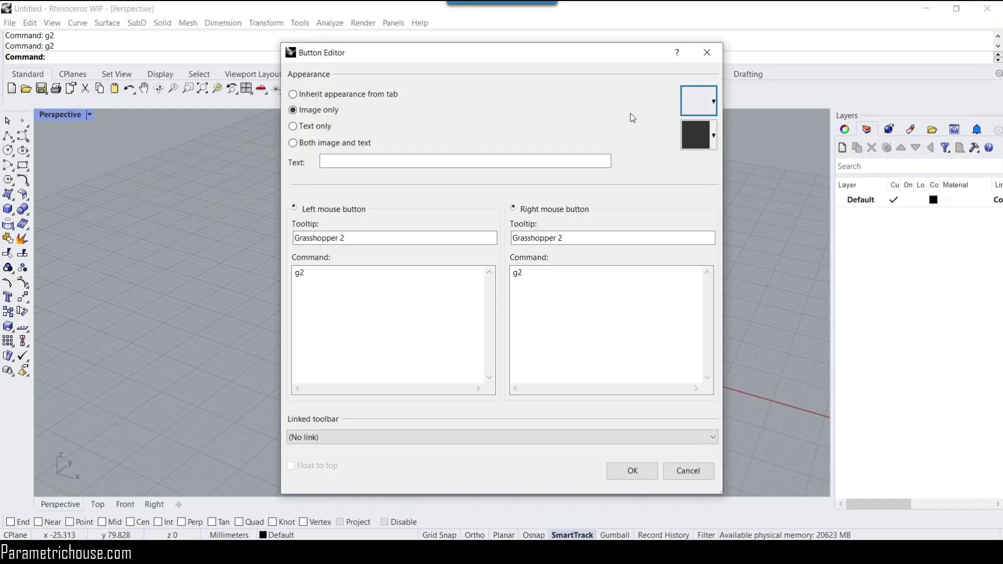
Step: Import the G2 image as the new button's icon and save the button
left_click(715, 104)
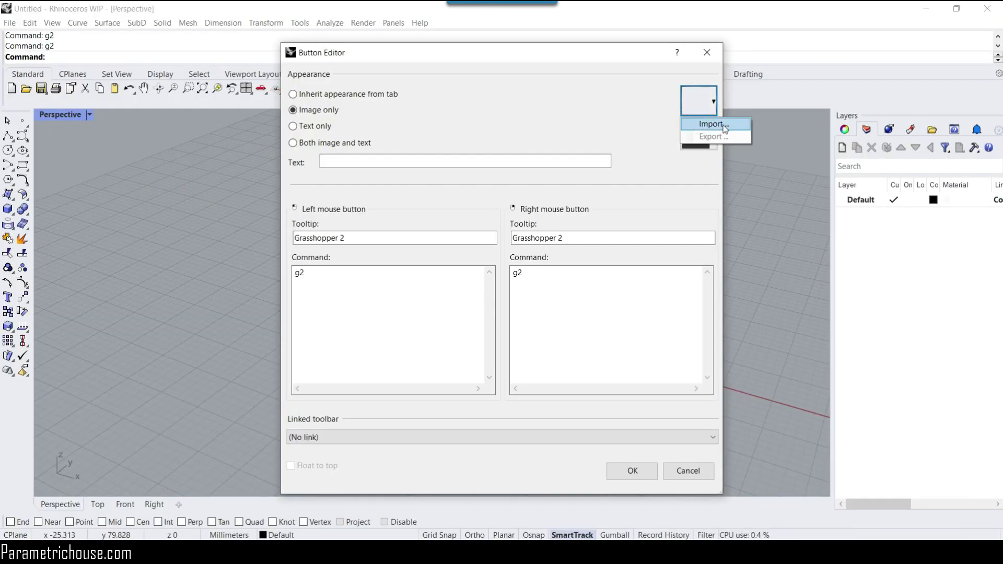
left_click(712, 124)
double_click(155, 106)
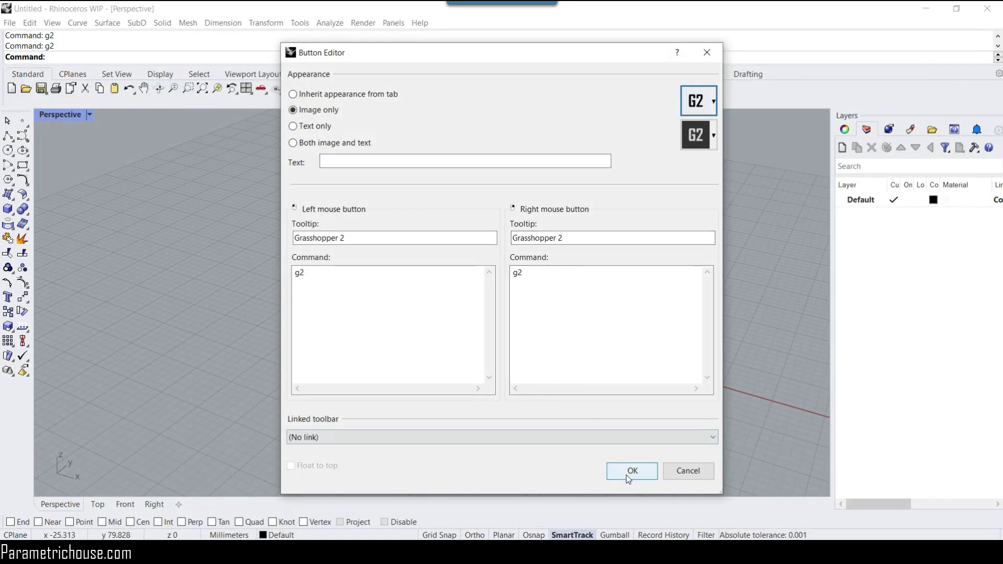
left_click(631, 472)
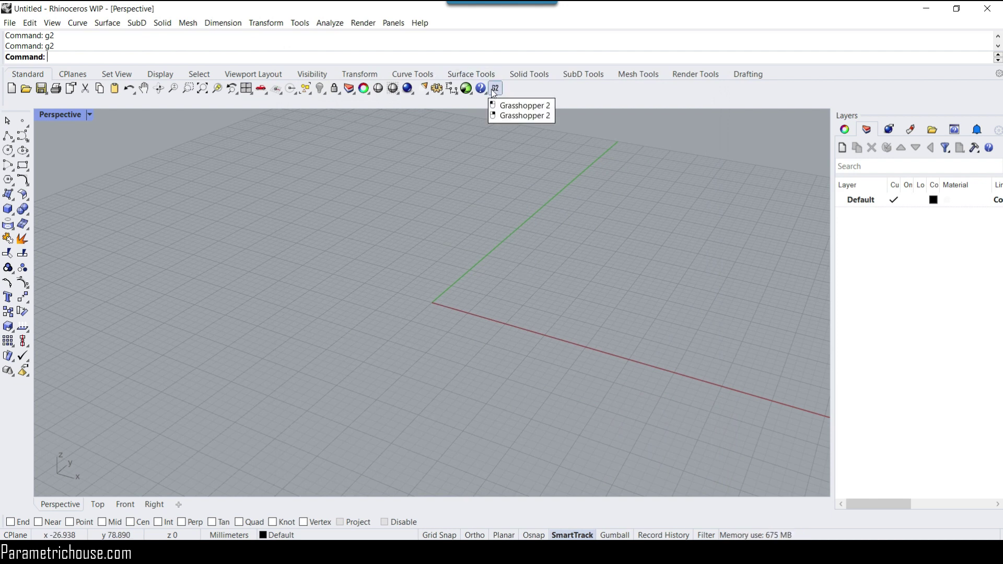
Step: Launch Grasshopper 2 with the new G2 button and show its Params components
left_click(495, 88)
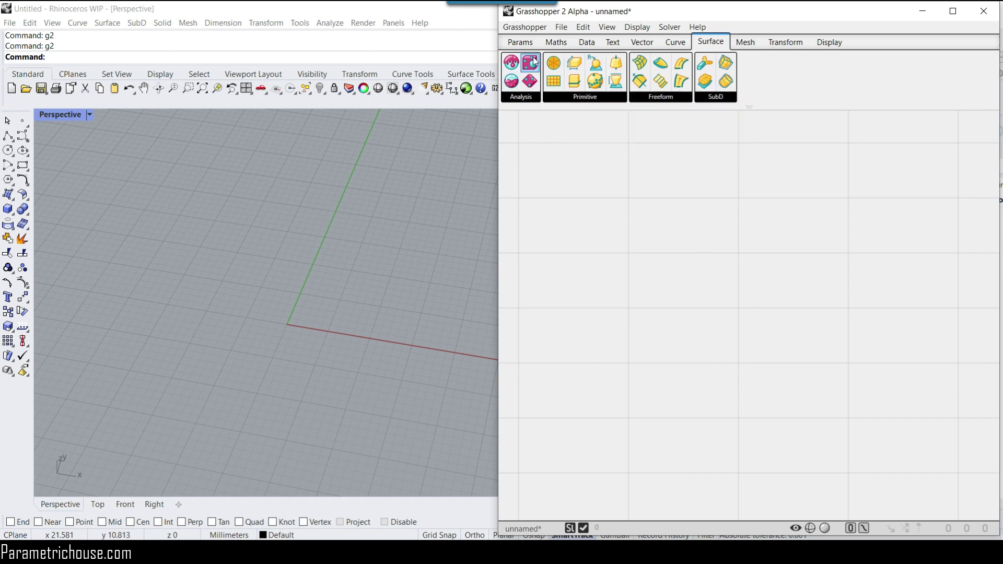
left_click(520, 42)
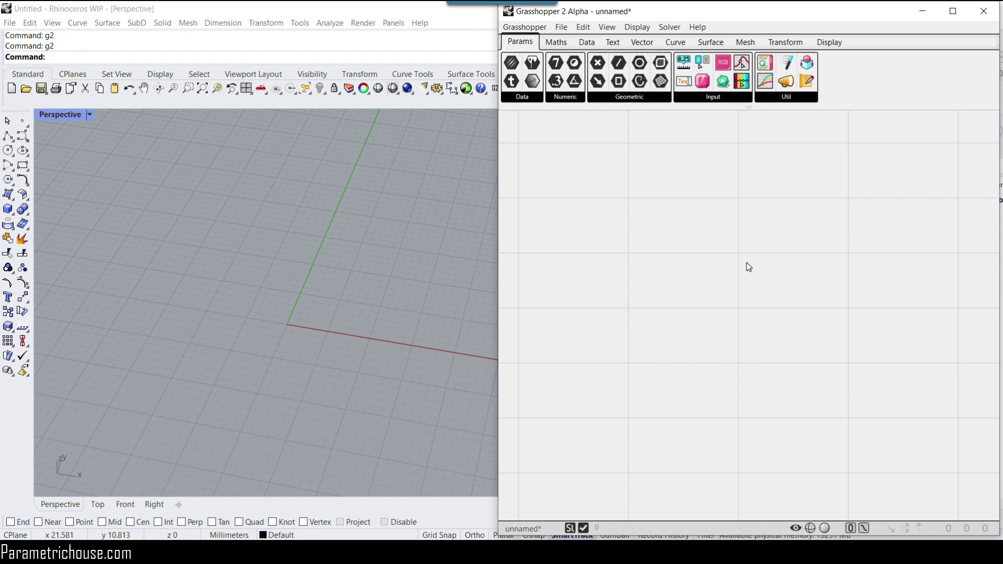
Step: Place a Circle Radius component on the Grasshopper 2 canvas
left_click(676, 43)
left_click_drag(677, 66, 755, 281)
scroll(841, 368, "up", 3)
left_click(623, 332)
scroll(846, 231, "up", 4)
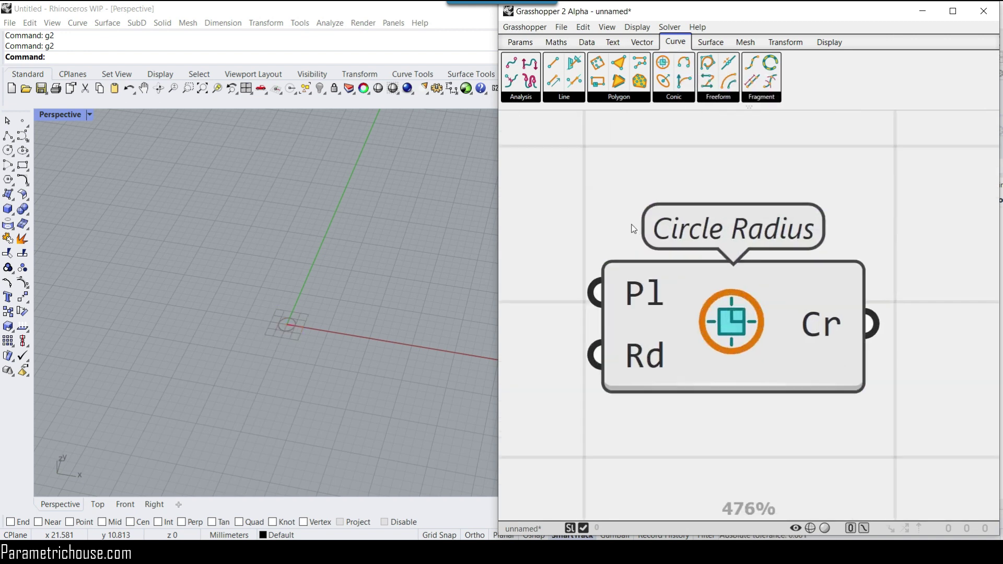
Step: Review the canvas view options, try Dark Mode on the Grasshopper 2 canvas and return it to light mode
left_click(606, 28)
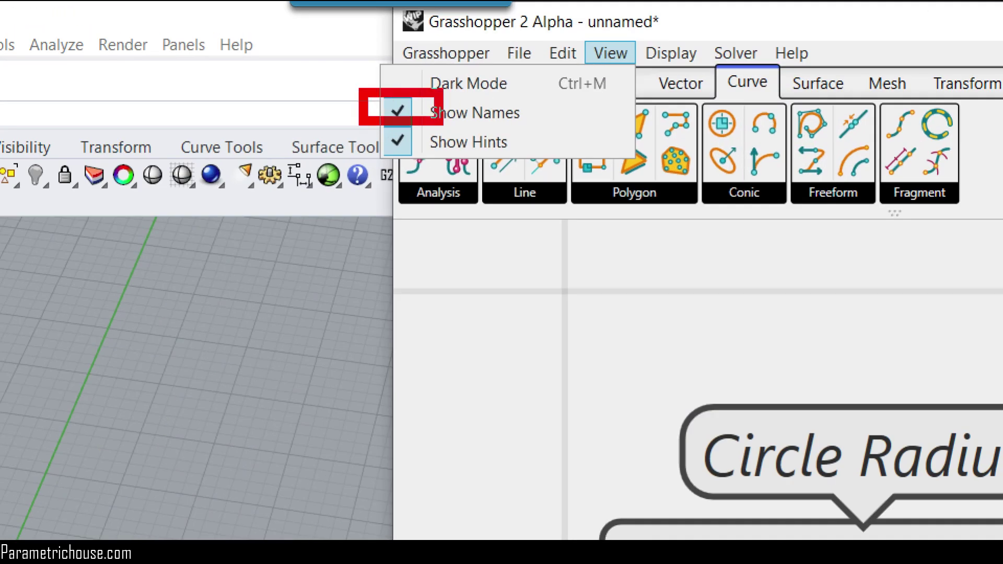
left_click(898, 514)
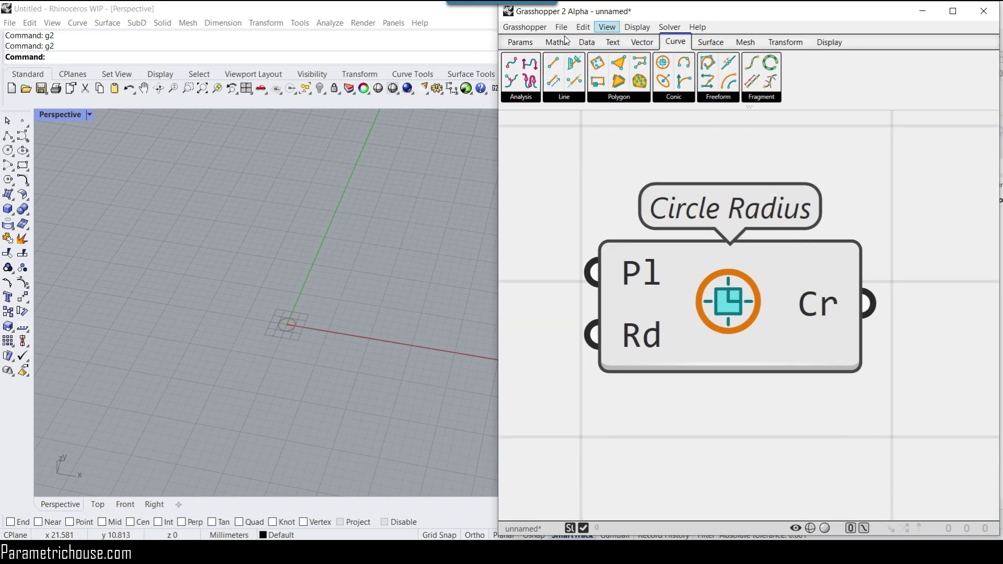
left_click(607, 27)
mouse_move(583, 26)
left_click(528, 42)
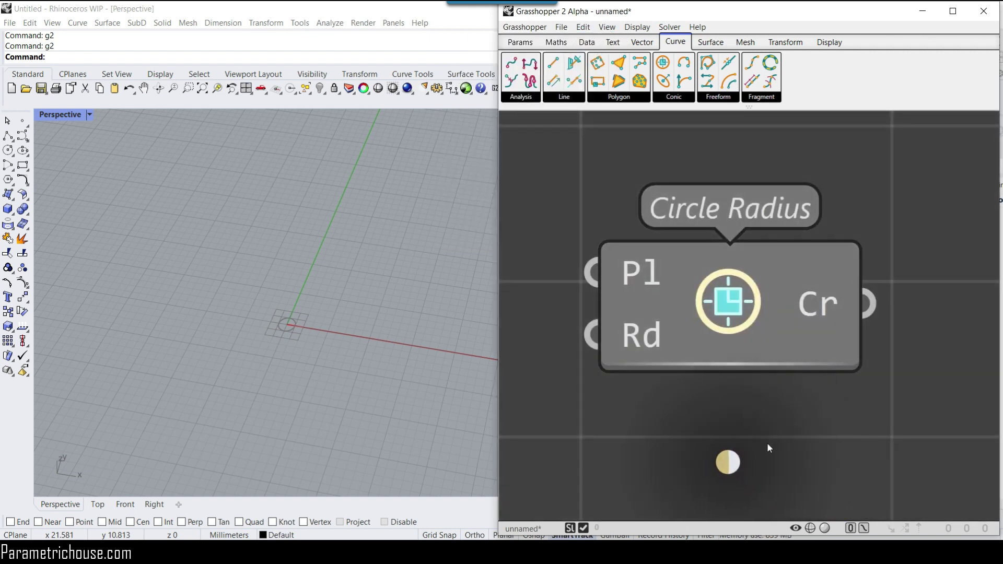
scroll(752, 406, "down", 4)
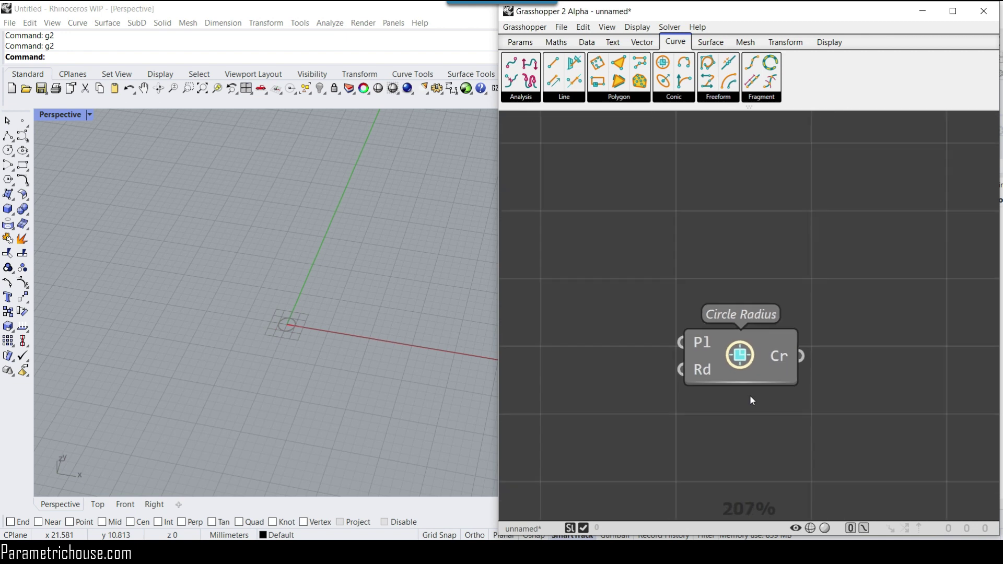
scroll(753, 403, "up", 4)
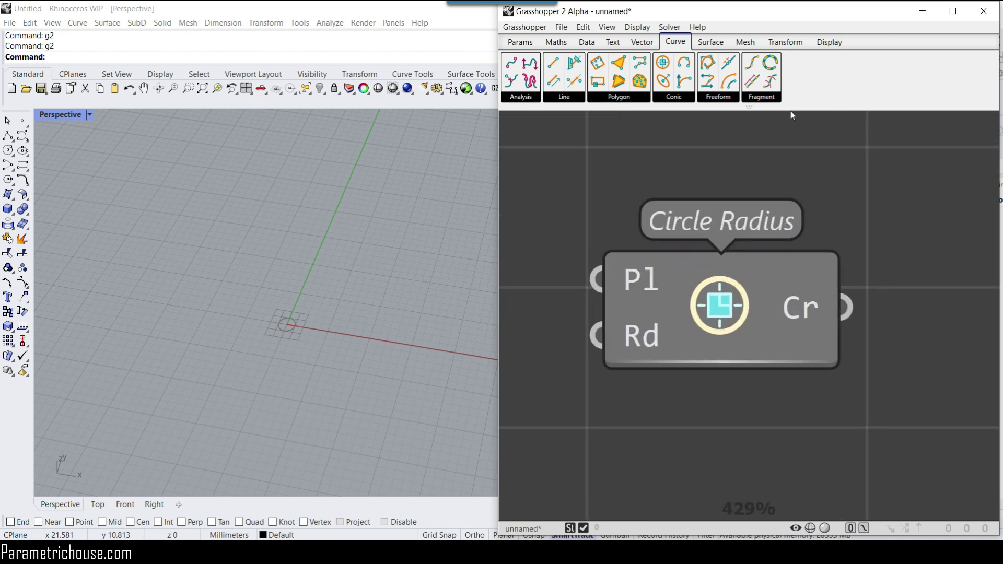
left_click(607, 26)
left_click(610, 45)
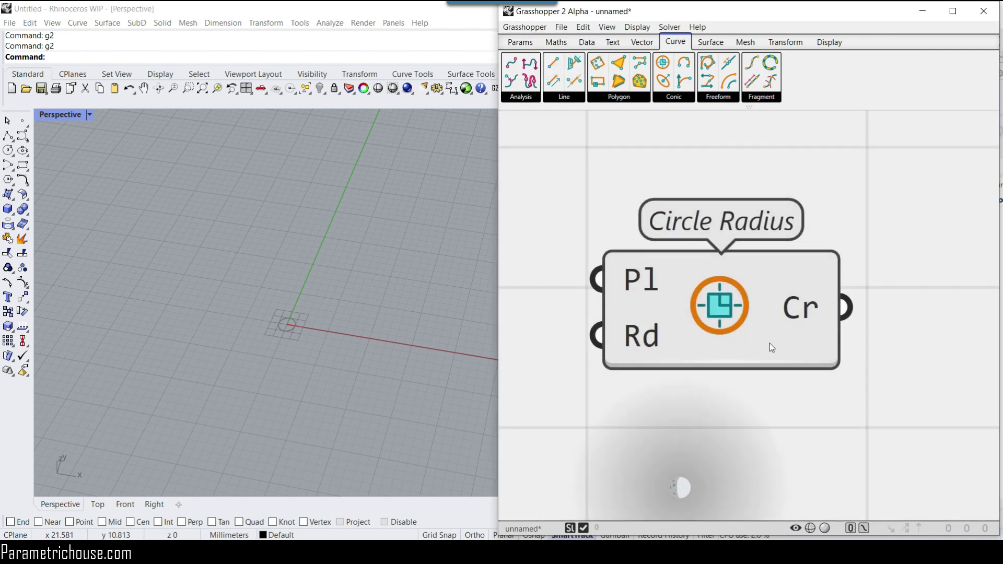
Step: Place a Point parameter beside the Circle Radius component and connect it to the Pl input
scroll(732, 337, "down", 1)
right_click_drag(731, 337, 794, 335)
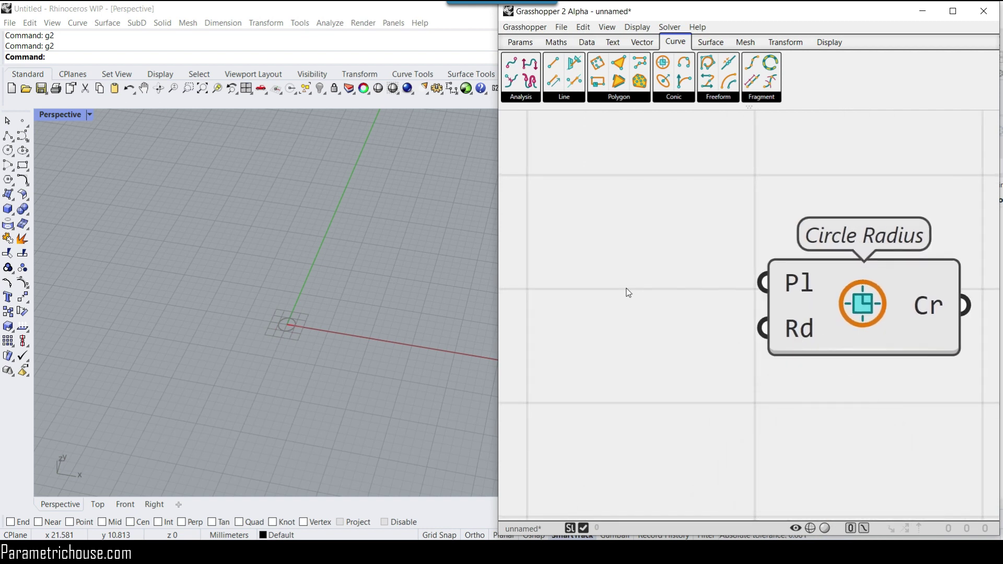
left_click(520, 43)
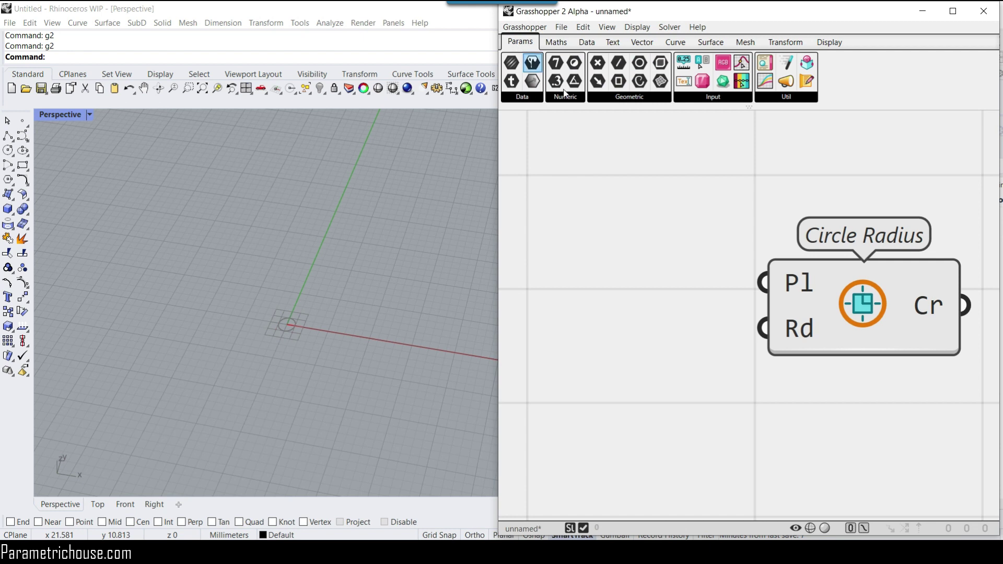
left_click_drag(601, 64, 650, 274)
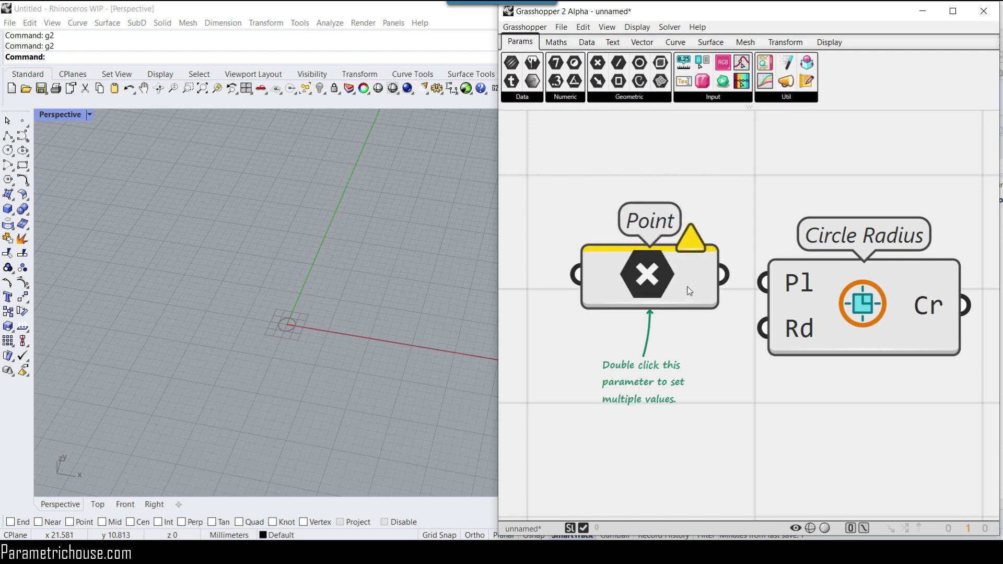
left_click_drag(715, 281, 765, 283)
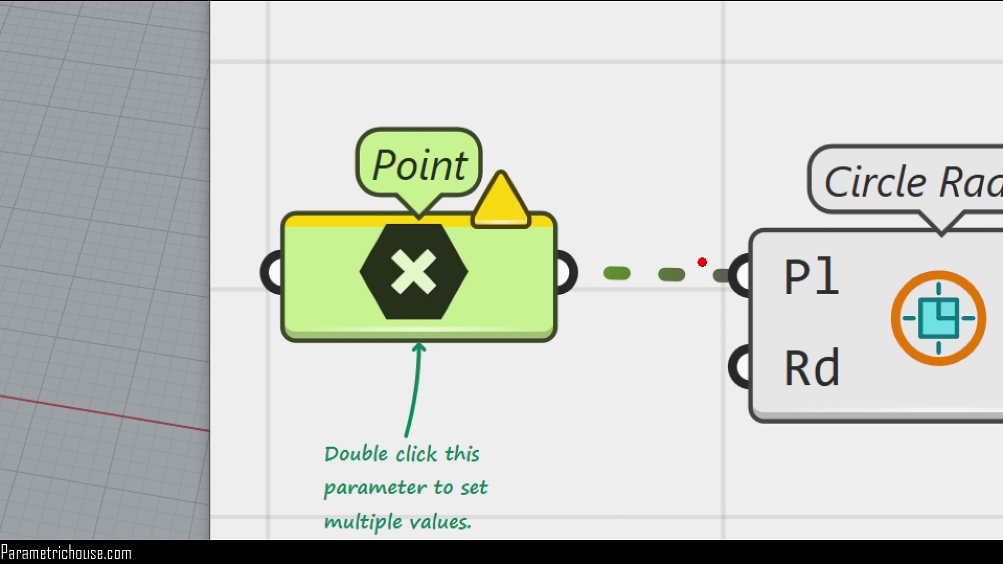
left_click(741, 562)
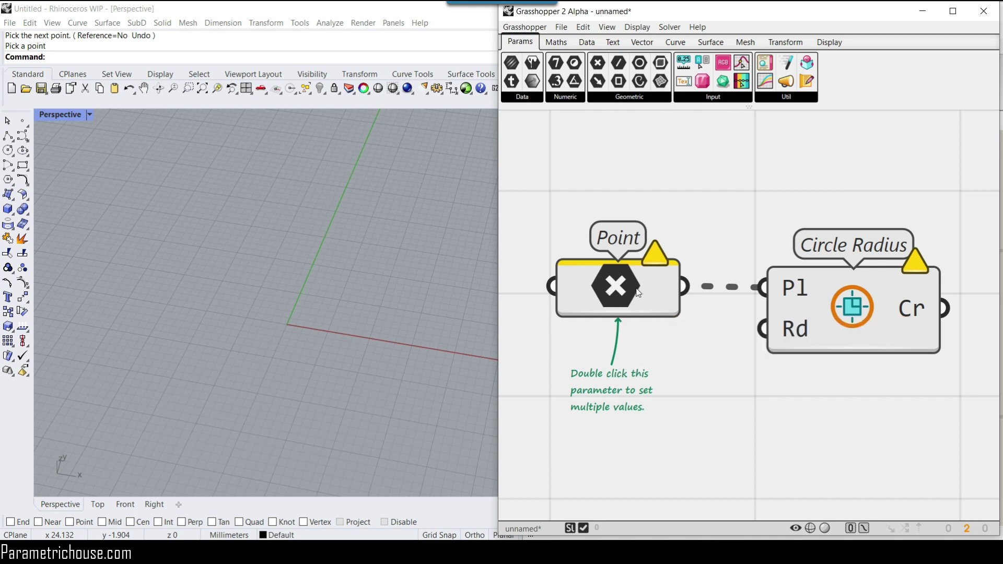
Step: Launch the original Grasshopper and set one point for its Point parameter in the Perspective viewport
left_click(466, 88)
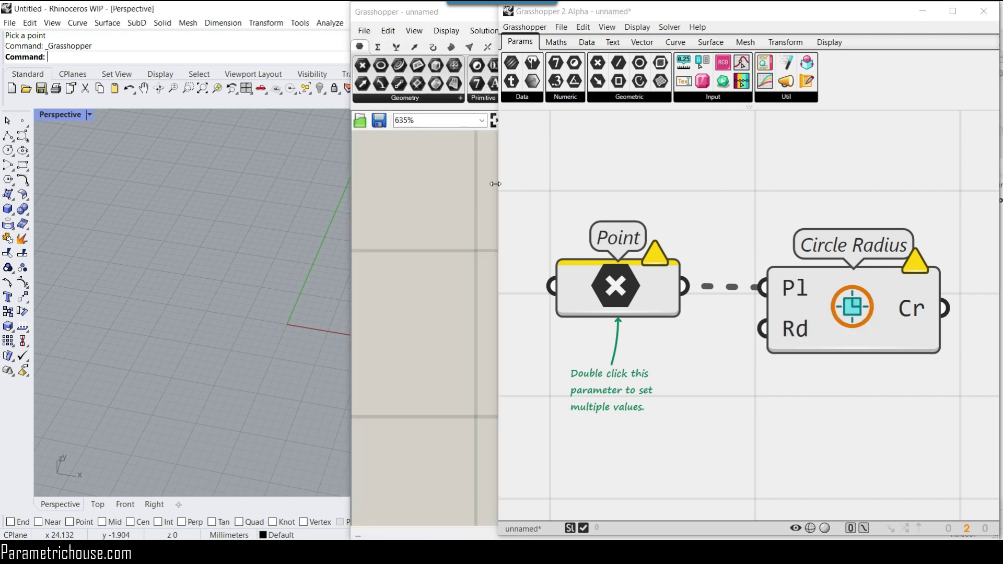
left_click_drag(495, 183, 644, 202)
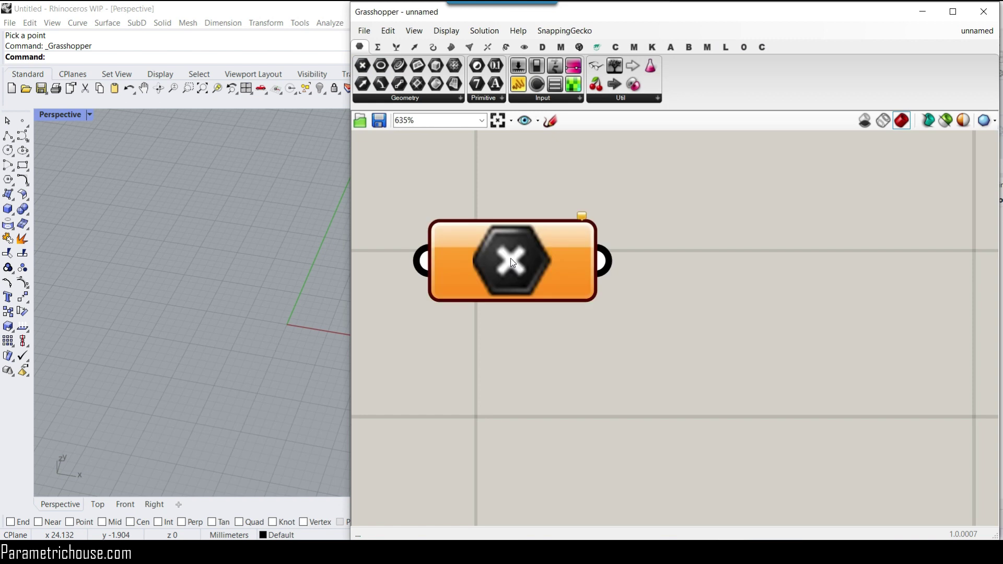
right_click(510, 258)
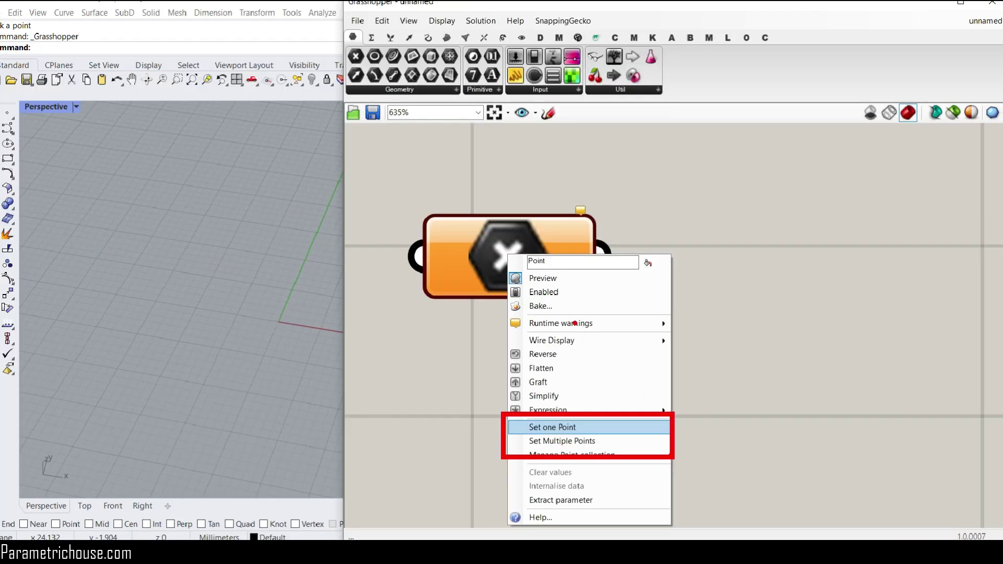
left_click(481, 428)
right_click(515, 252)
left_click(538, 417)
left_click(305, 295)
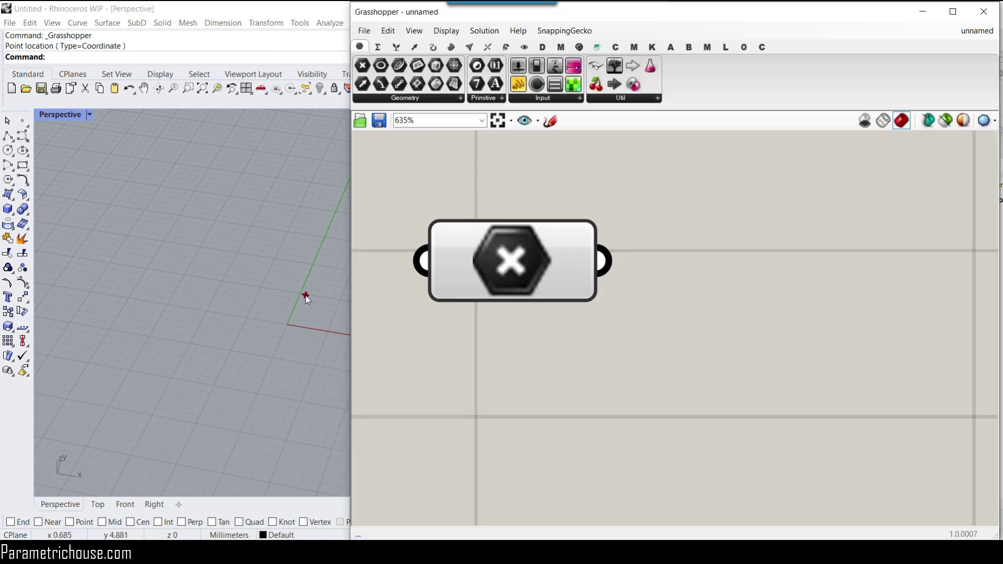
Step: Check the Gumballs display option, move the original Grasshopper point with its gumball, and delete the Point parameter
left_click(455, 284)
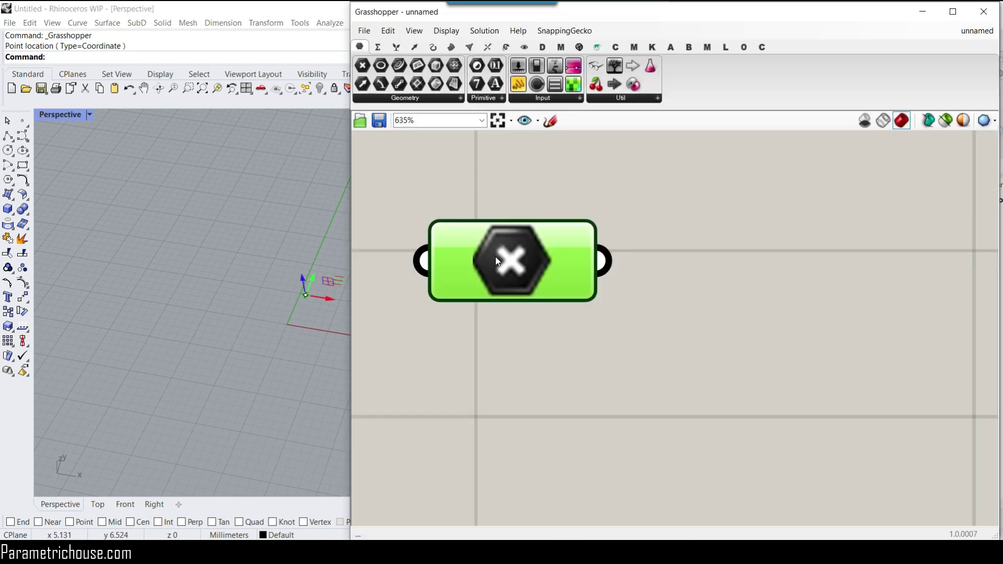
left_click(455, 32)
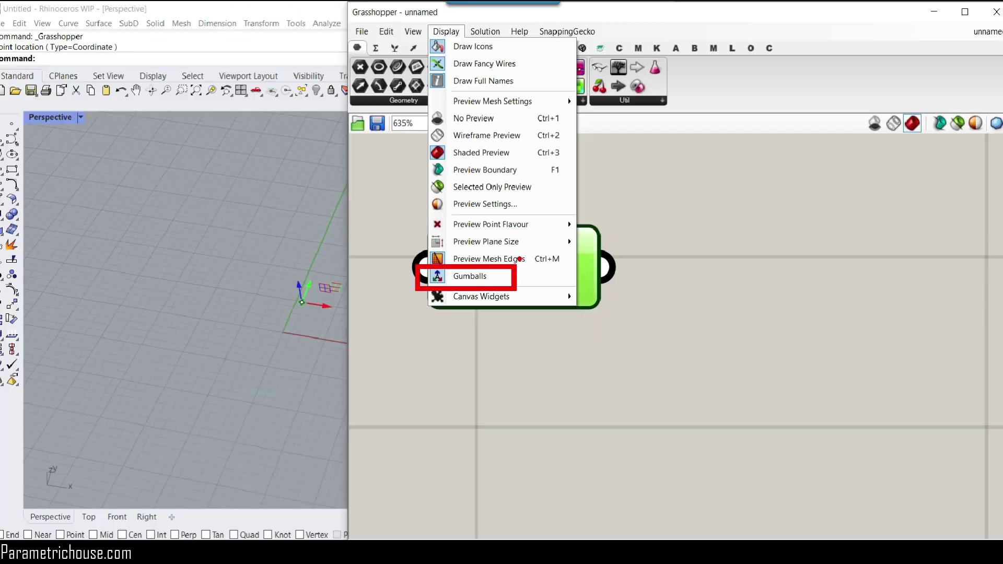
left_click(489, 536)
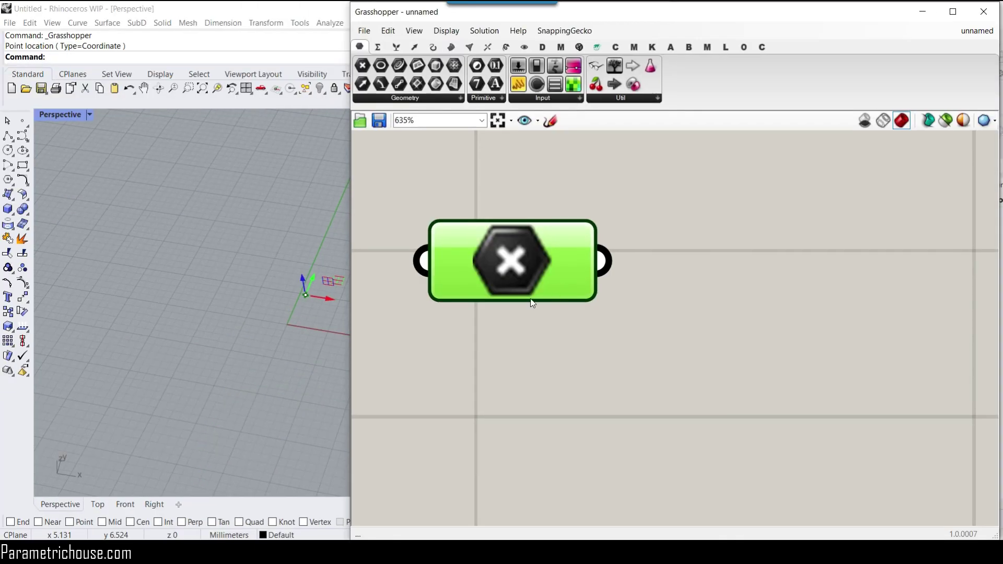
left_click_drag(306, 295, 238, 293)
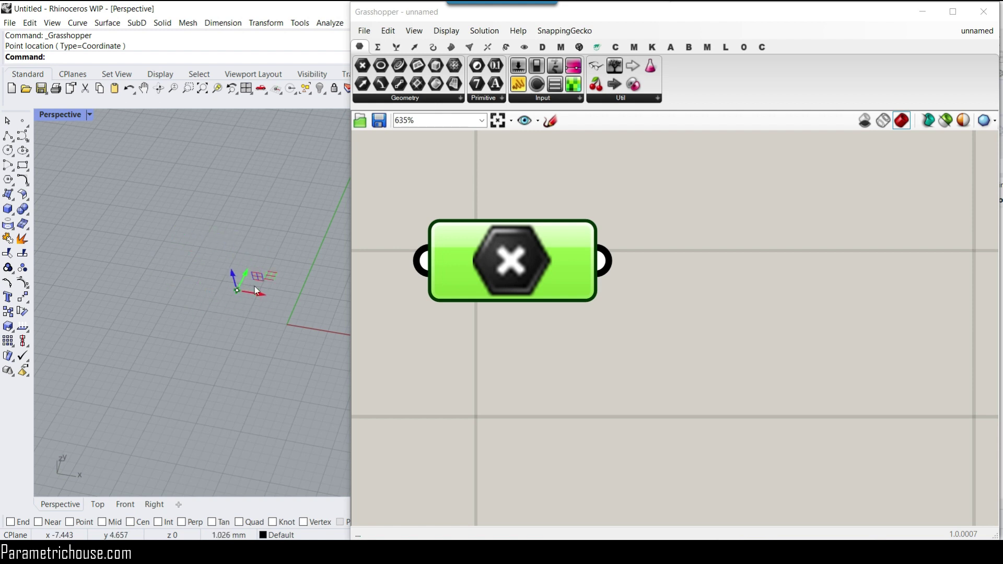
key("Delete")
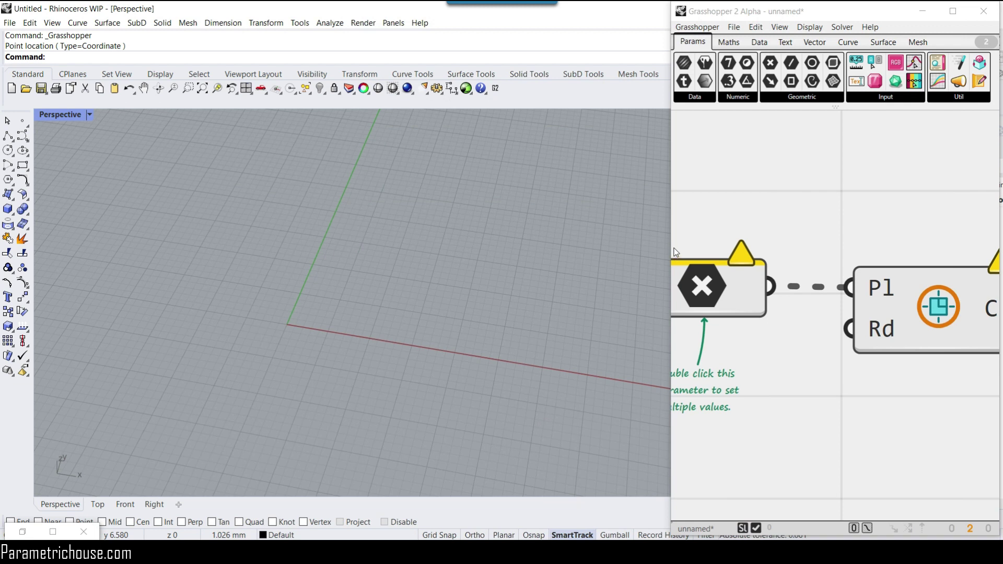
Step: Widen the Grasshopper 2 window and set a single value for the Point parameter by picking a location in the Perspective viewport
left_click_drag(671, 251, 468, 251)
scroll(622, 250, "up", 1)
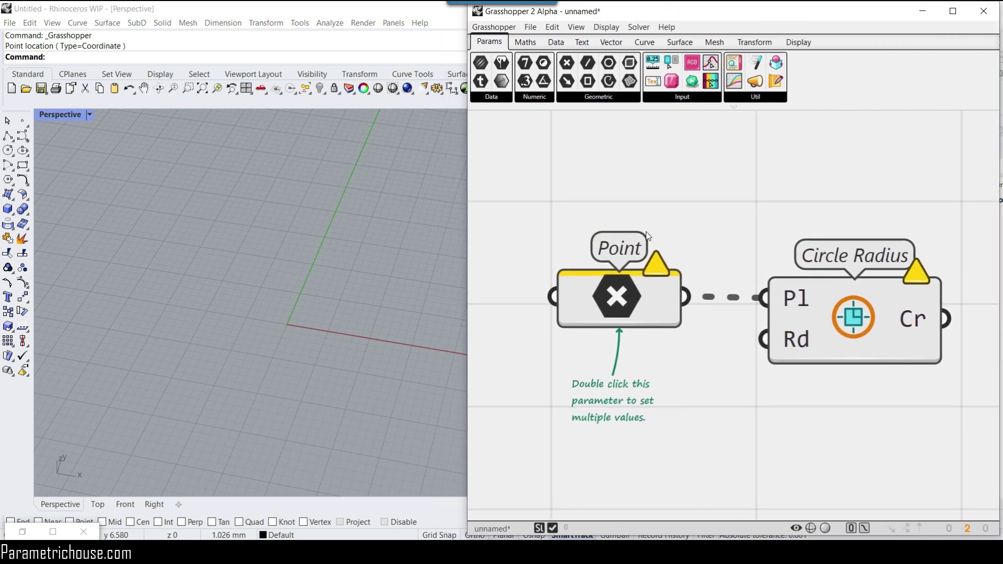
scroll(612, 247, "down", 1)
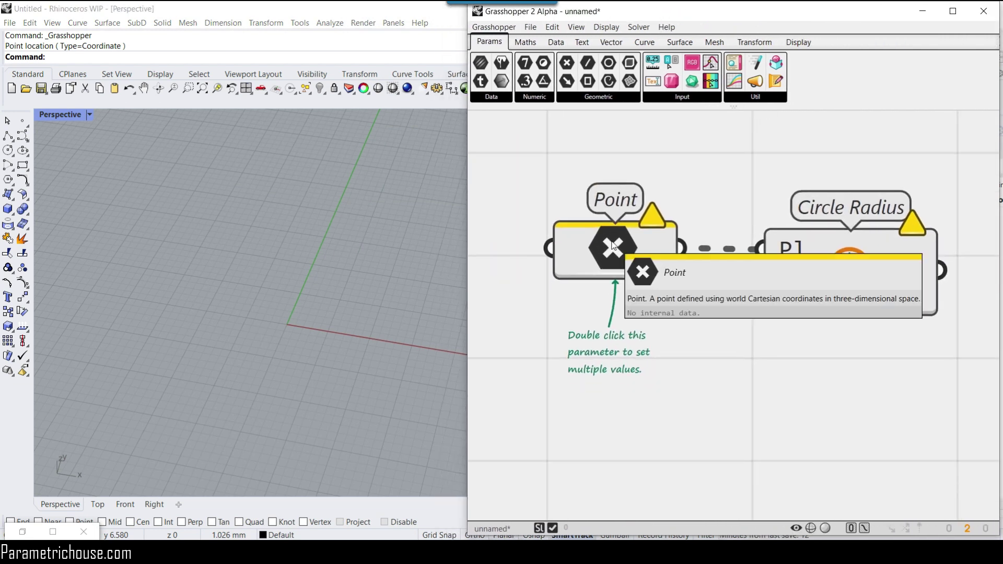
right_click(613, 247)
left_click(559, 326)
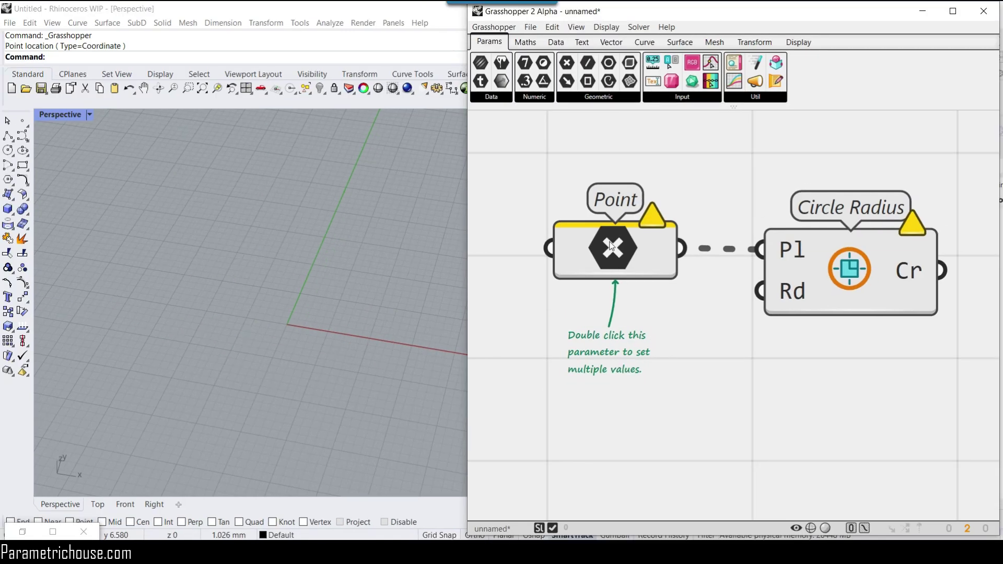
right_click(613, 247)
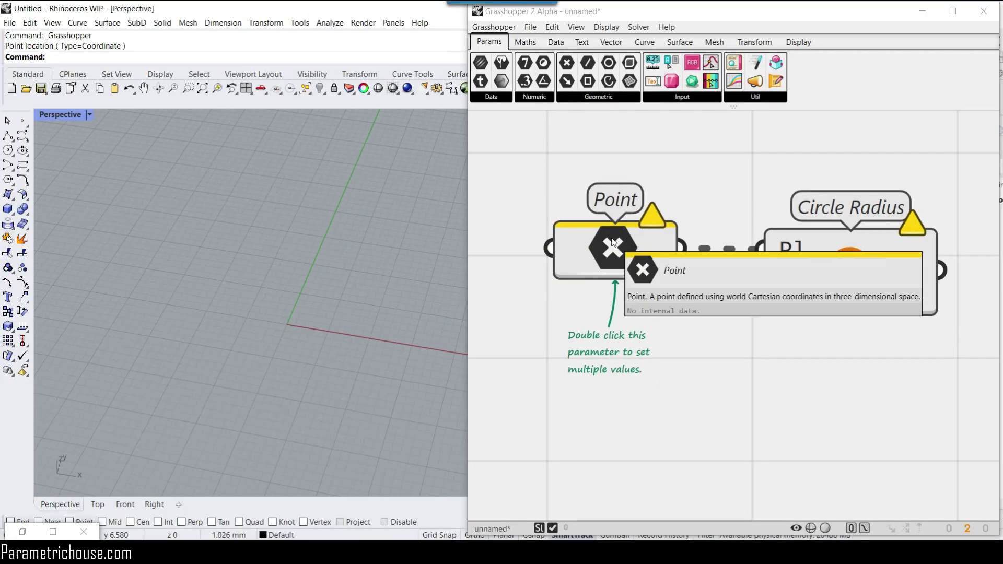
right_click(614, 241)
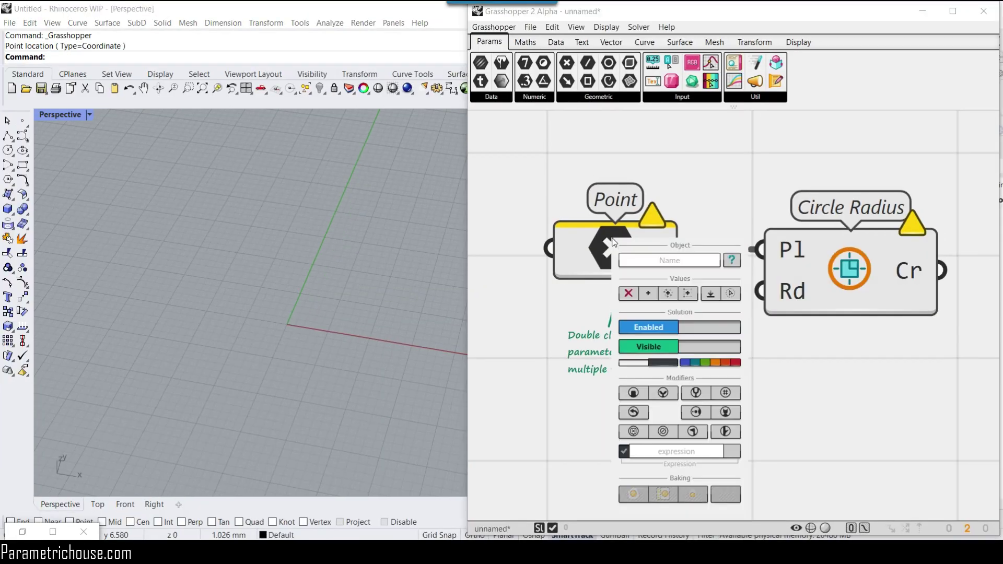
left_click(649, 294)
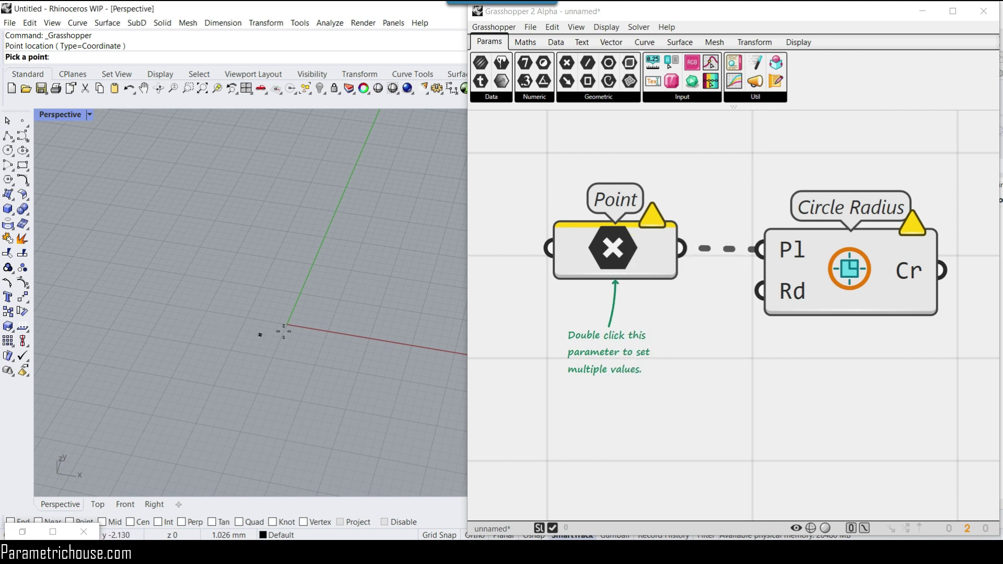
left_click(257, 244)
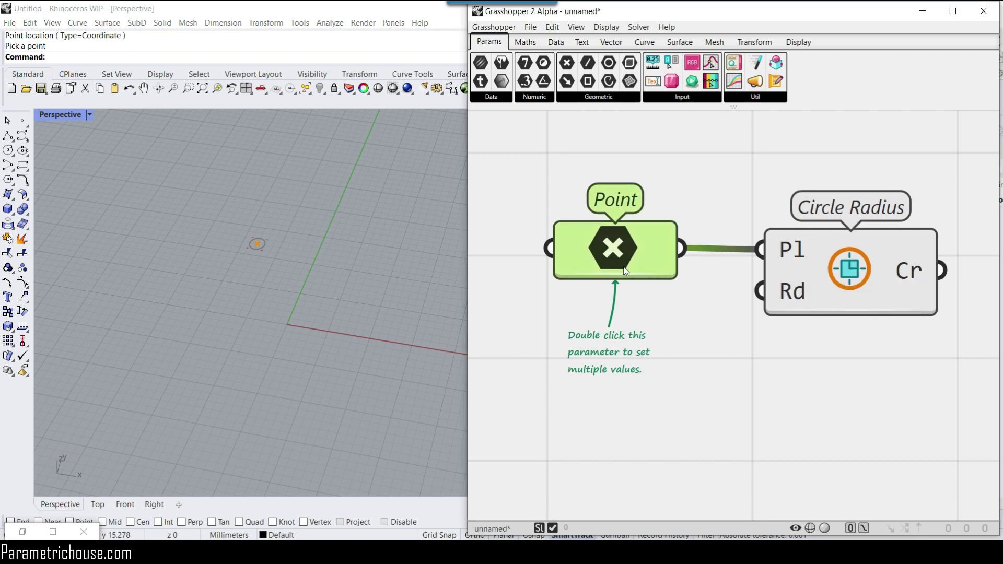
Step: Enable direct manipulation of the Grasshopper 2 point in the viewport and move it using the guided handle mode
left_click(606, 27)
left_click(613, 30)
left_click(577, 27)
left_click(623, 108)
left_click(267, 247)
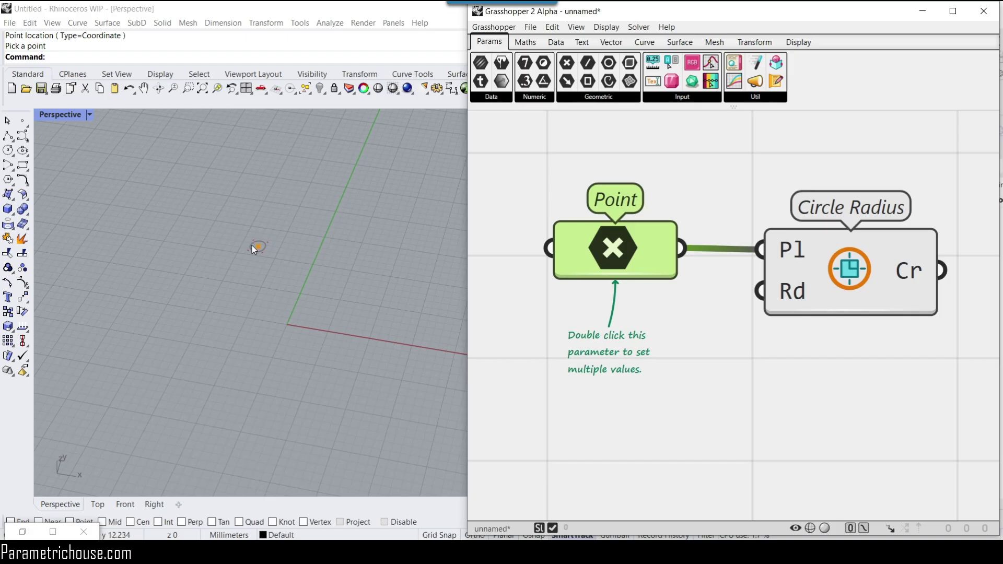
left_click(253, 246)
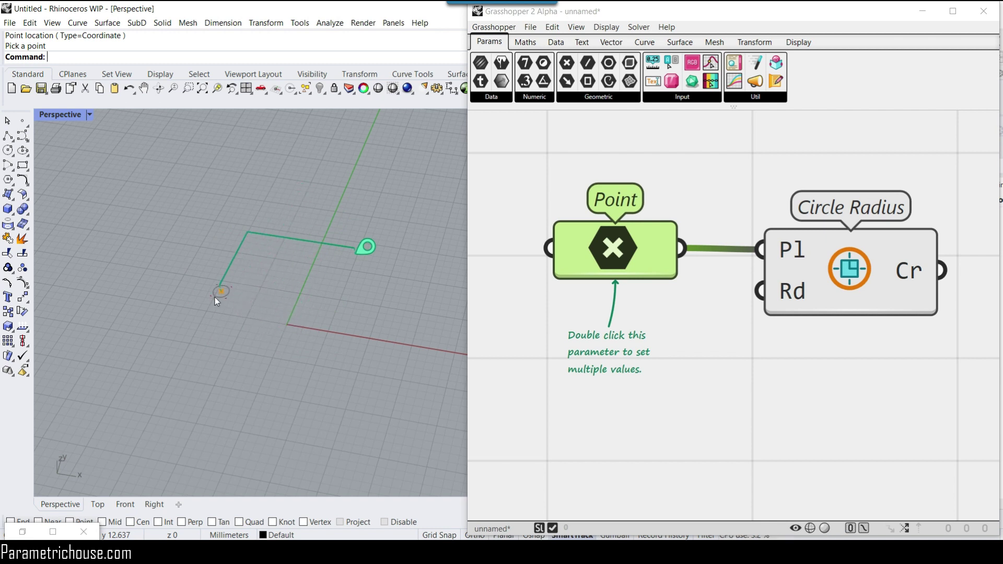
left_click(229, 304)
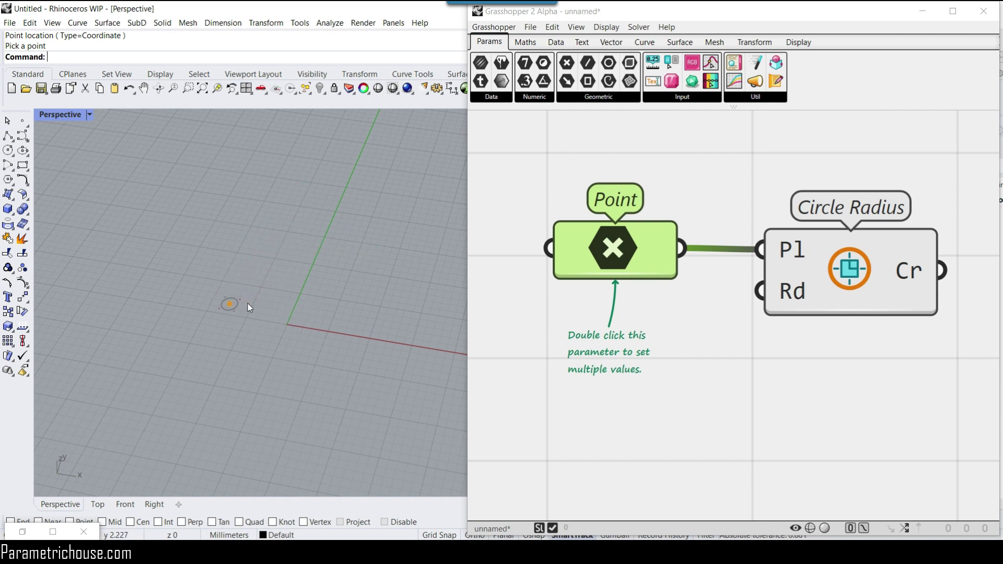
Step: Switch the point manipulation to the upward-arrow handle mode and move the point to a new location in the viewport
left_click(919, 529)
mouse_move(252, 313)
left_mouse_down()
mouse_move(220, 268)
mouse_move(234, 252)
left_mouse_up()
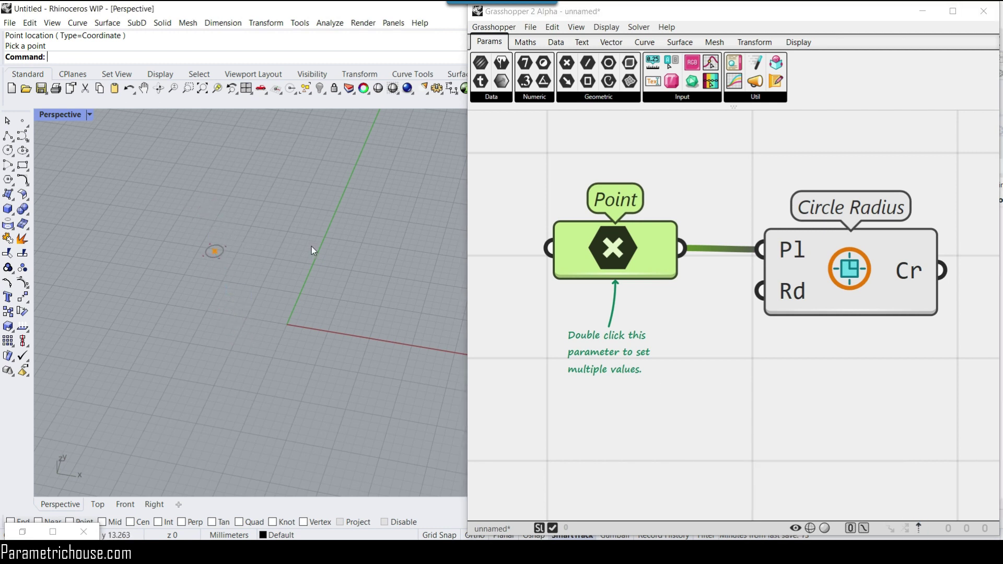
scroll(211, 246, "up", 5)
scroll(237, 303, "down", 4)
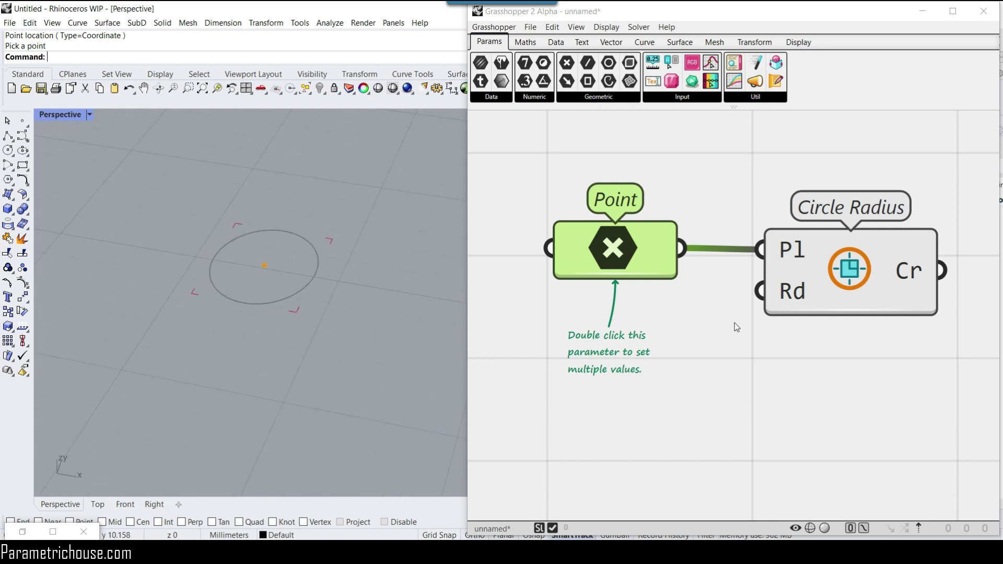
Step: Replace the Point parameter's value with four points picked in the Perspective viewport and deselect the parameter
left_click(716, 360)
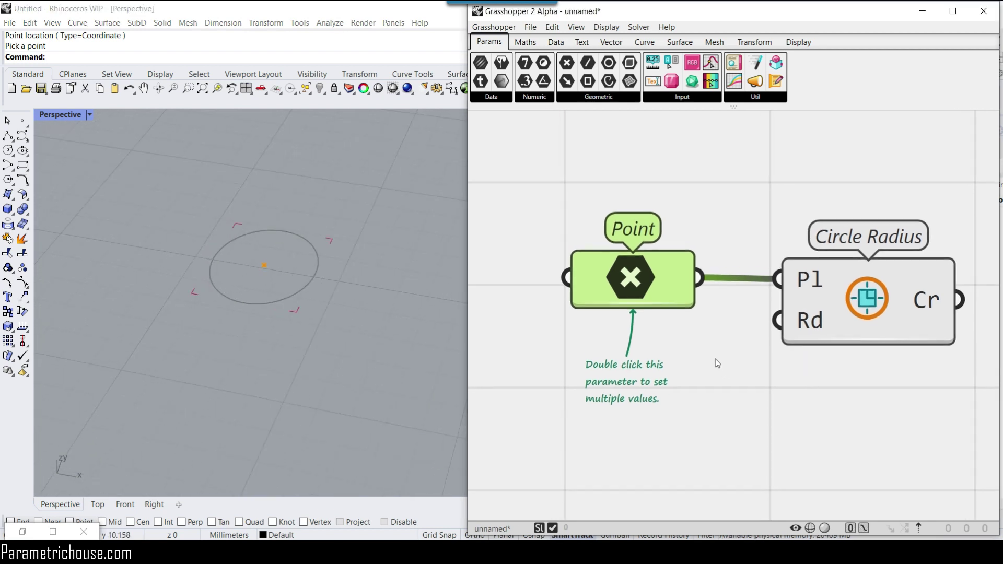
double_click(646, 285)
left_click(339, 289)
left_click(250, 225)
left_click(178, 281)
left_click(270, 380)
key("Return")
scroll(391, 325, "down", 3)
right_click_drag(883, 314, 873, 292)
left_click(663, 367)
scroll(618, 342, "up", 2)
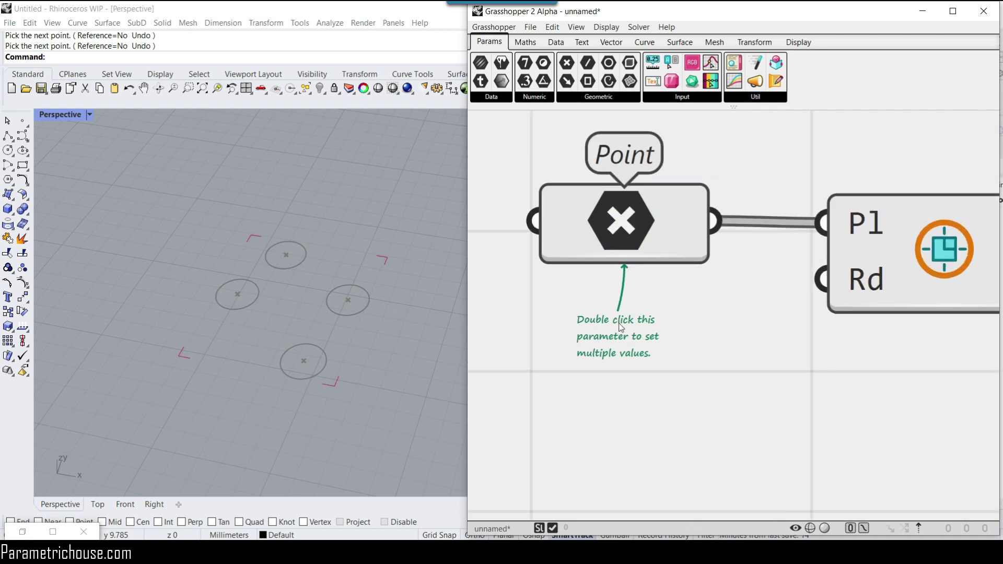
scroll(620, 328, "down", 2)
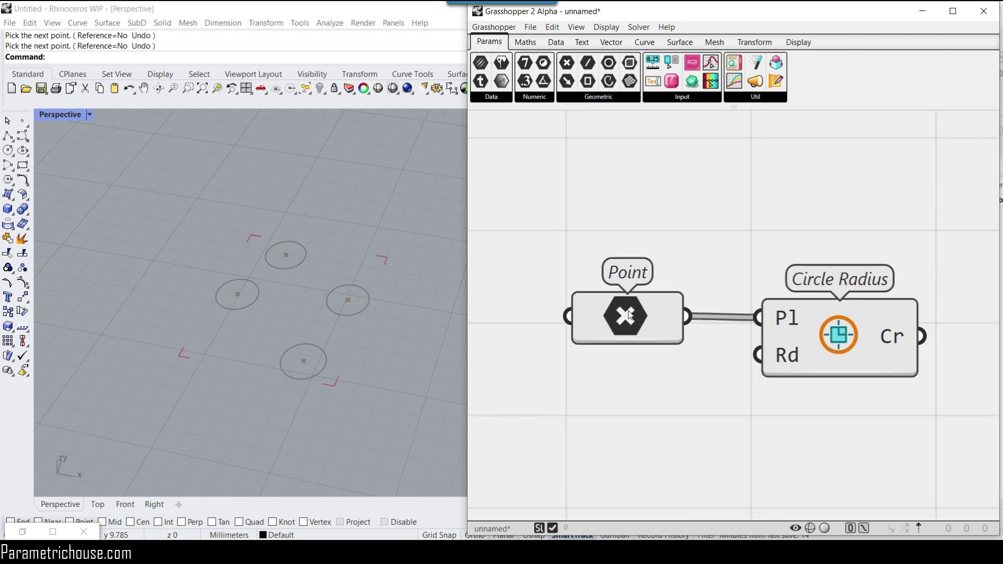
Step: Clear the Point parameter's values and set a single new point by picking a location in the Perspective viewport
right_click(629, 314)
left_click(569, 389)
right_click(625, 316)
left_click(639, 368)
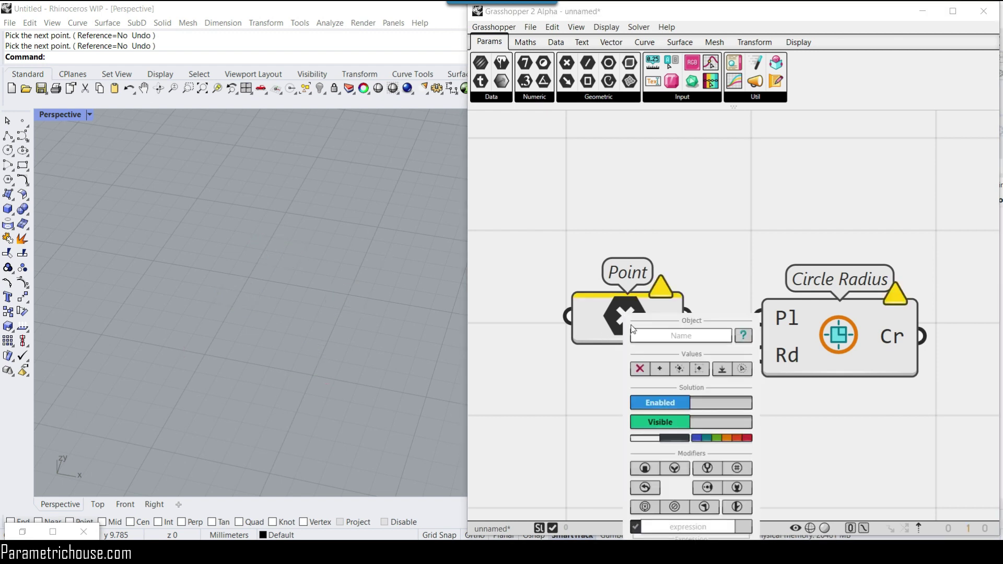
right_click(626, 315)
left_click(660, 369)
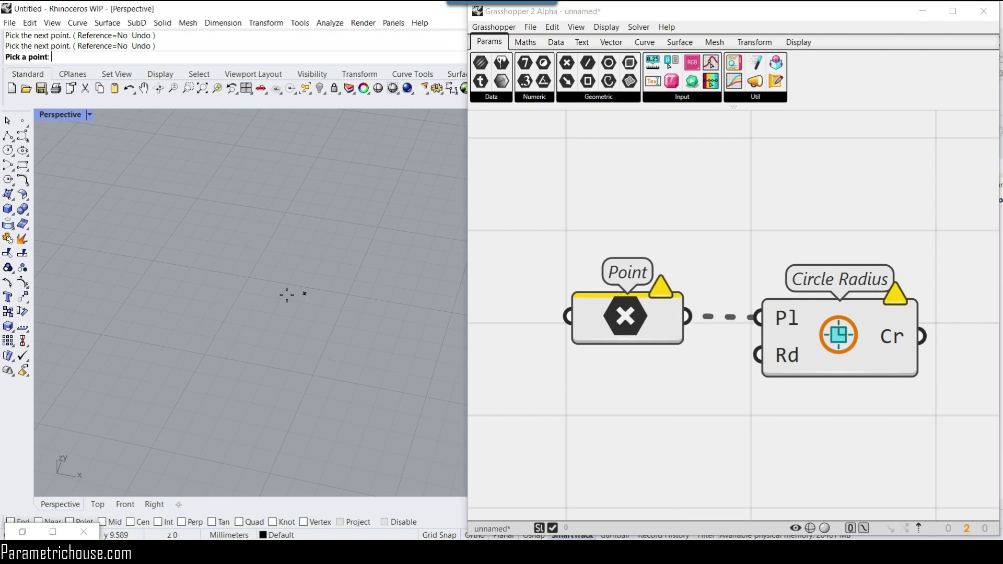
left_click(369, 246)
scroll(422, 231, "up", 5)
scroll(747, 322, "down", 2)
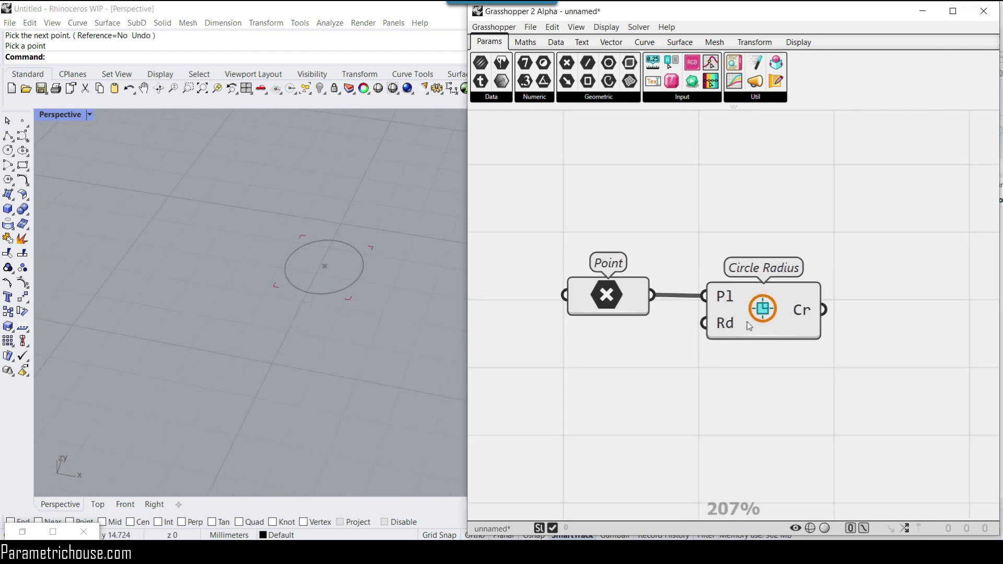
Step: Add a slider with the value 12.5 below the Point parameter and raise its value to 47.0
mouse_move(730, 325)
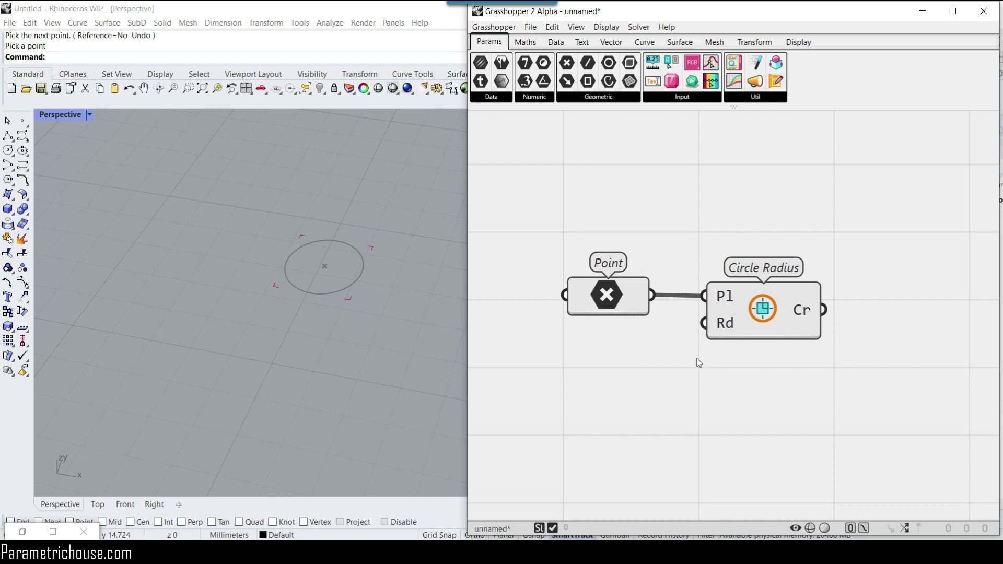
right_click_drag(618, 364, 717, 374)
double_click(678, 365)
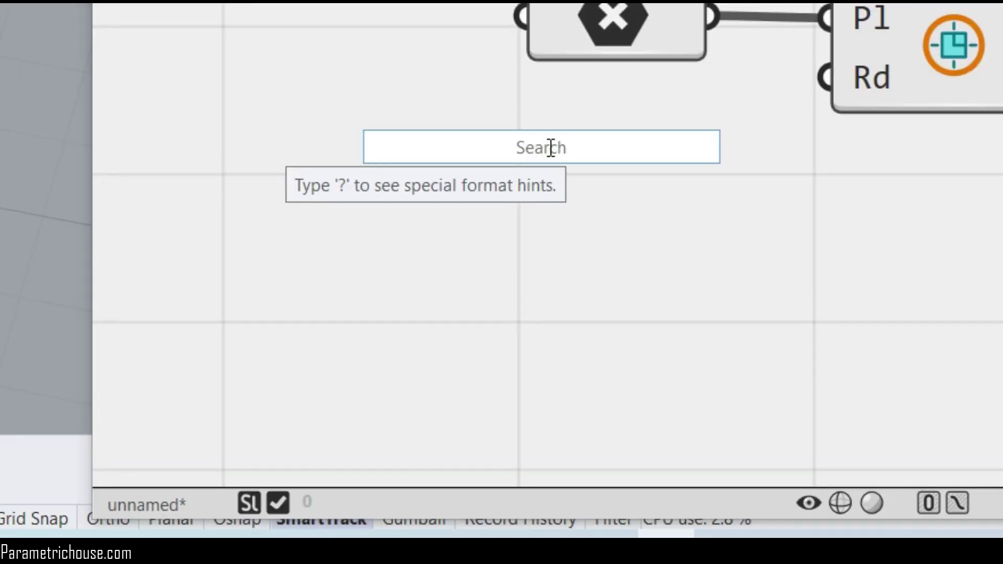
type("12.")
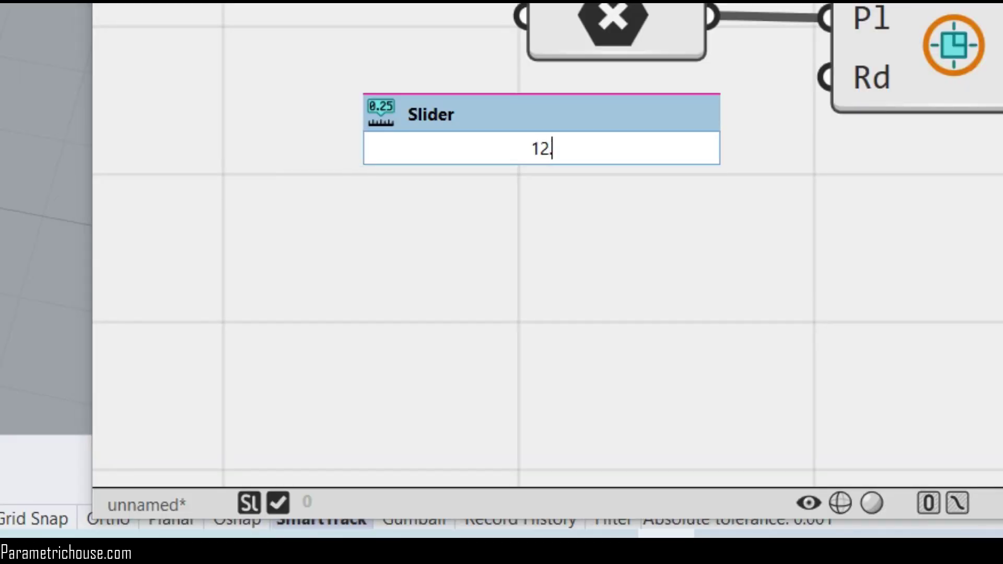
type("5")
key("Return")
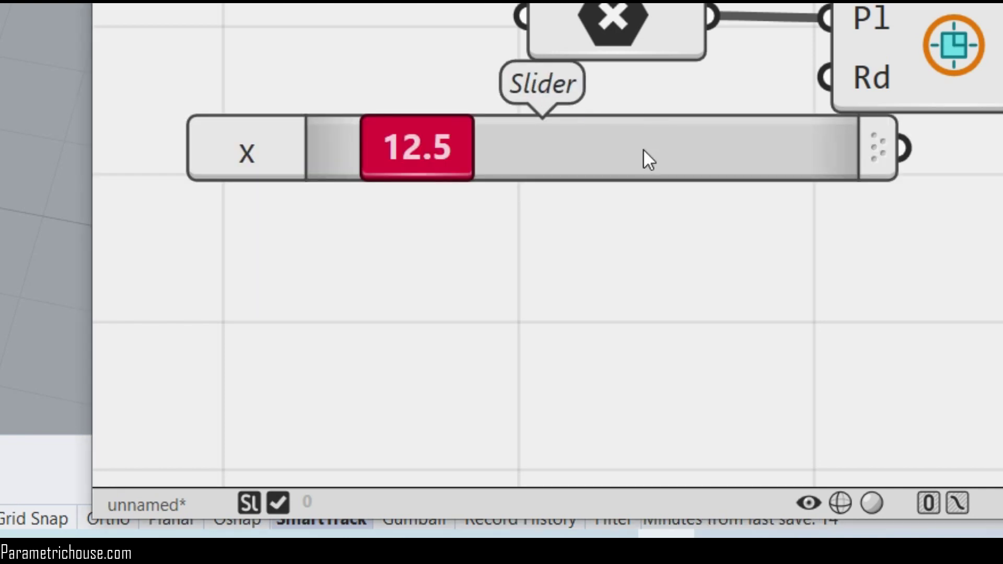
left_click_drag(643, 151, 659, 203)
left_click_drag(430, 225, 577, 234)
Step: Create a slider ranging from 10.00 to 101.00 below the Point parameter and move its value to 55.03
double_click(554, 281)
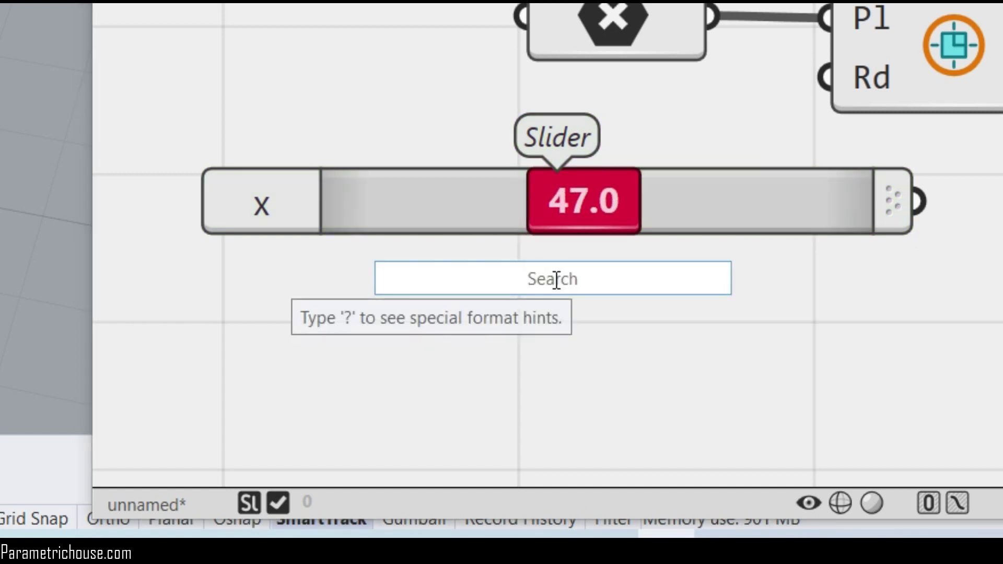
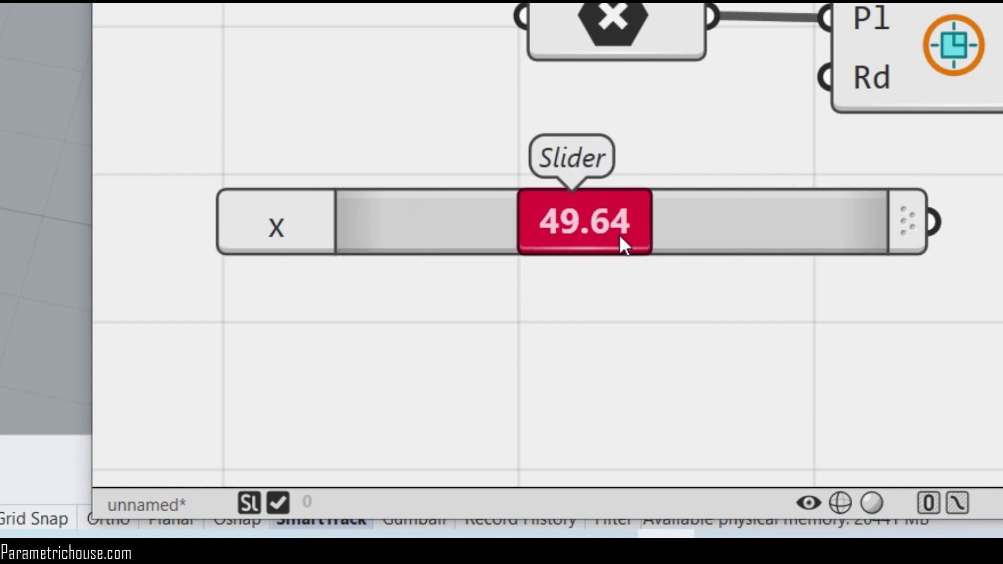
left_click(717, 212)
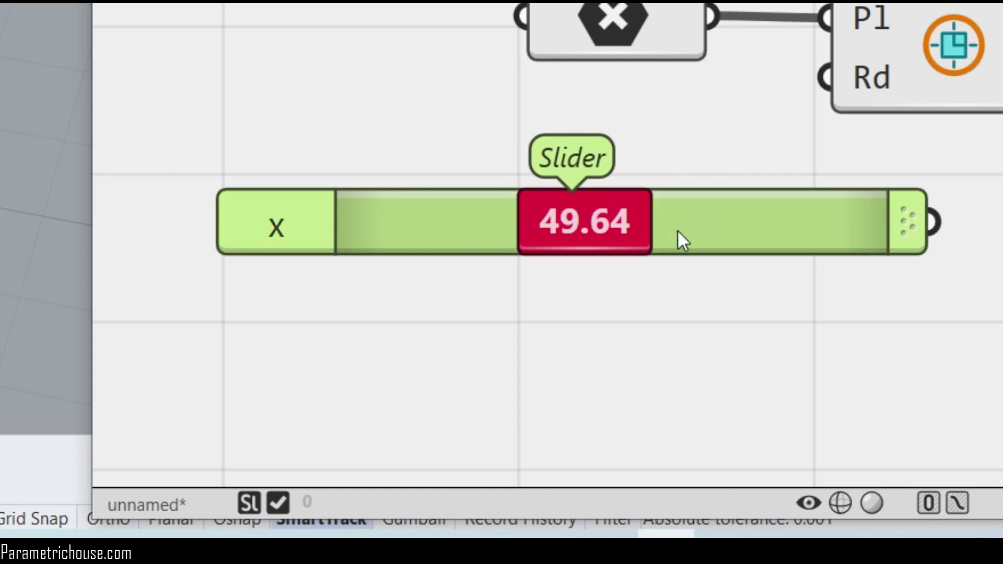
right_click_drag(659, 219, 629, 169)
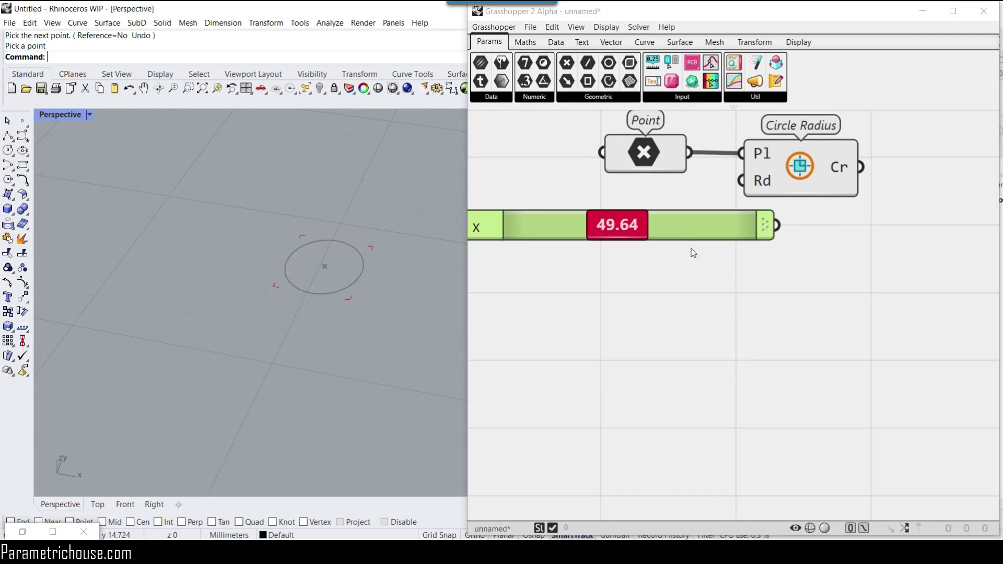
right_click(533, 145)
left_click(760, 294)
mouse_move(615, 225)
left_mouse_down()
mouse_move(667, 236)
mouse_move(555, 239)
mouse_move(591, 244)
mouse_move(632, 242)
mouse_move(550, 230)
mouse_move(742, 233)
mouse_move(554, 233)
mouse_move(635, 235)
mouse_move(608, 235)
left_mouse_up()
Step: Try the slider's different grip display styles and choose the round grip
right_click(687, 226)
left_click(740, 285)
right_click(691, 230)
left_click(722, 285)
right_click(664, 231)
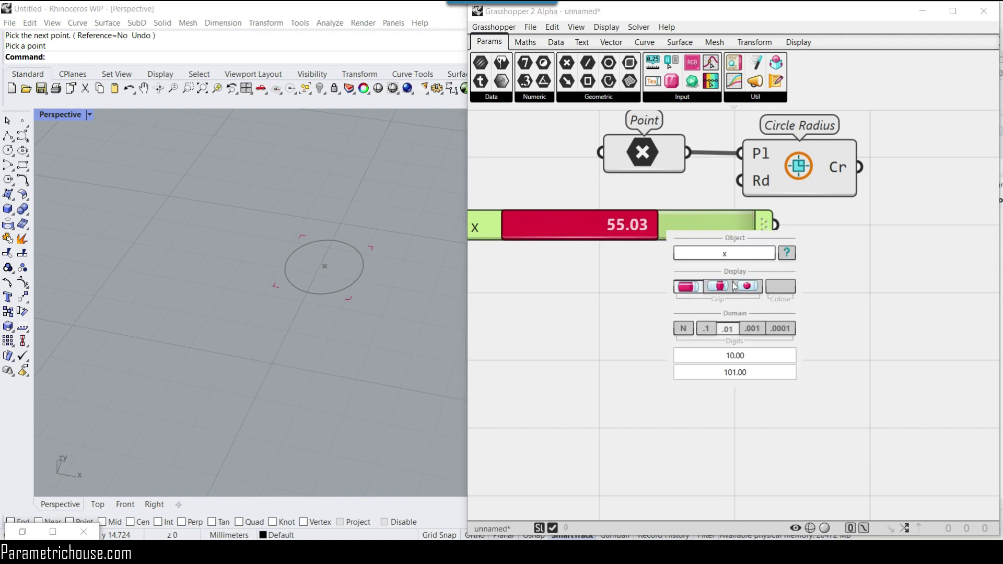
left_click(747, 286)
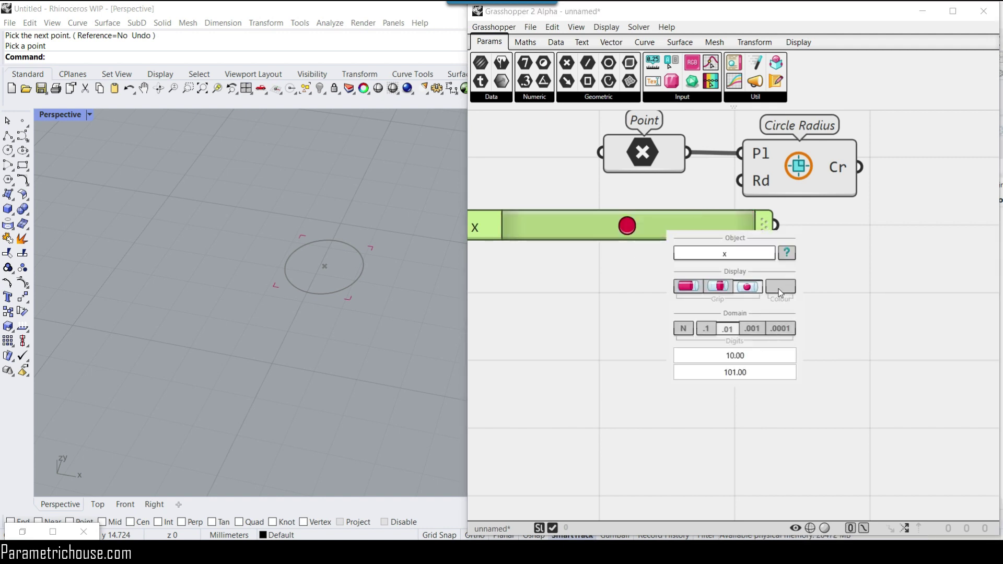
Step: Change the slider's grip colour to blue and shorten the slider from its output end
left_click(780, 288)
left_click_drag(864, 330, 877, 239)
left_click(777, 266)
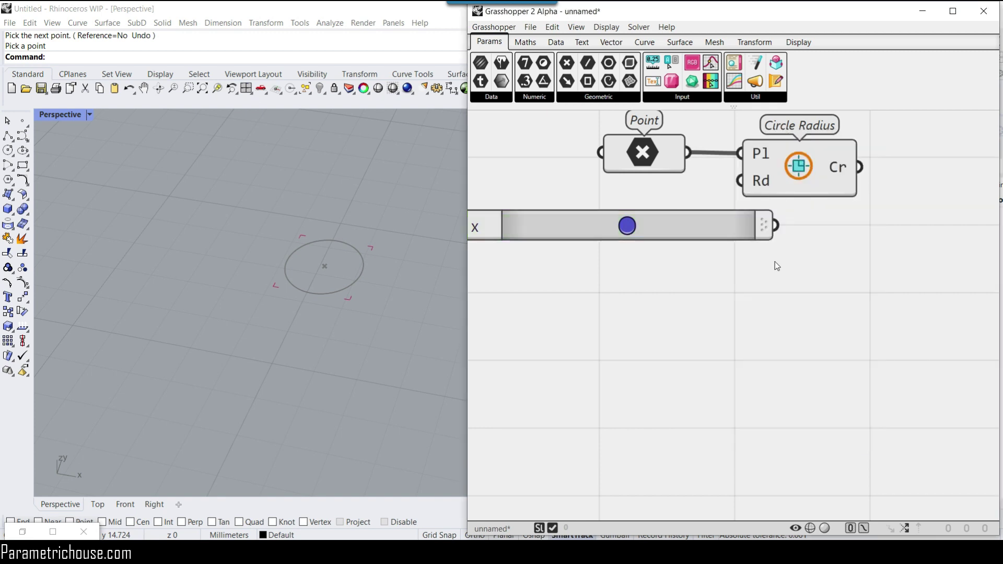
right_click_drag(776, 265, 819, 377)
left_click_drag(811, 333, 783, 337)
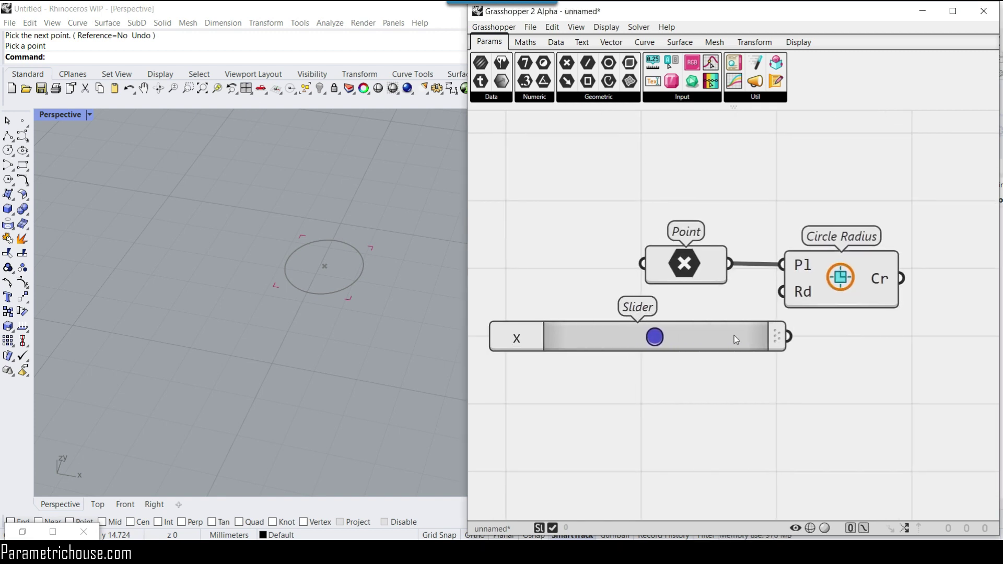
Step: Rename the slider to Radius
right_click(729, 341)
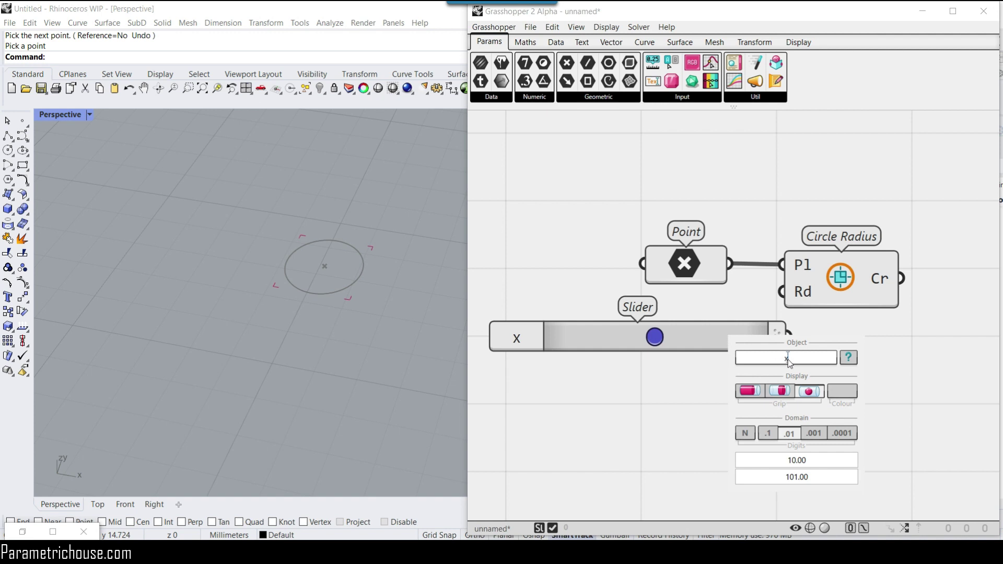
key("BackSpace")
type("Ra")
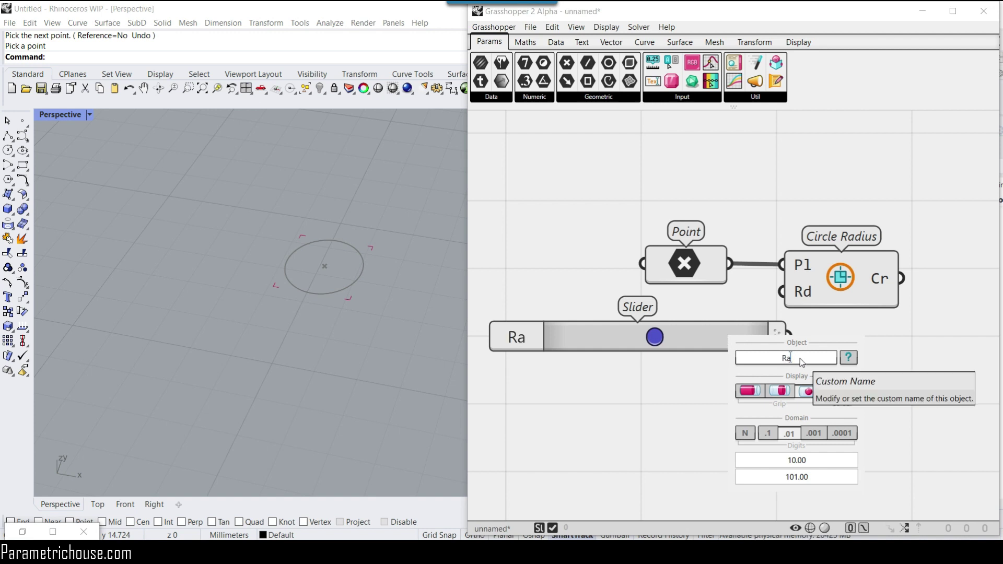
type("dius")
key("Return")
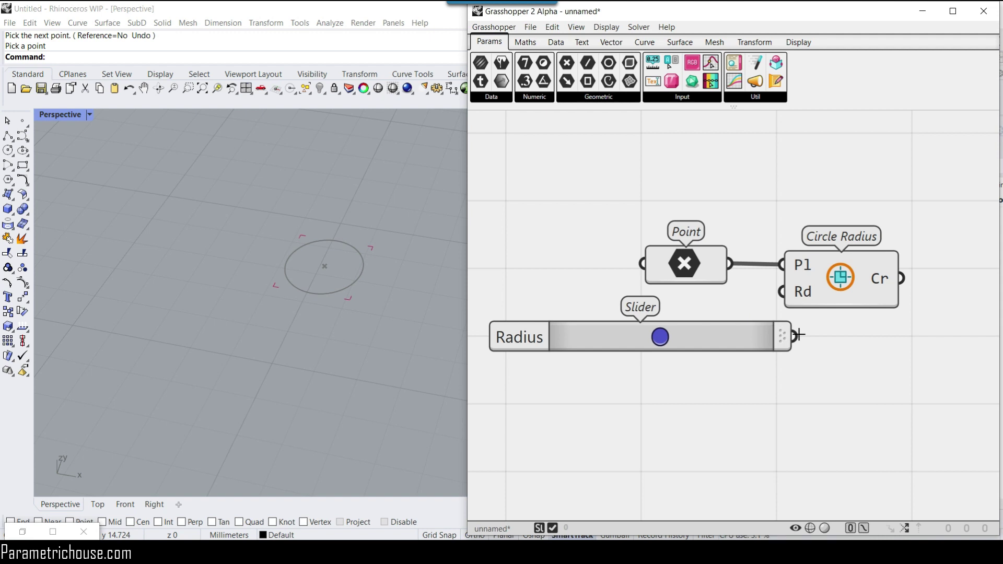
Step: Move Circle Radius farther from the Point parameter, connect the Radius slider to its Rd input, and increase the slider slightly
left_click_drag(849, 285, 913, 283)
mouse_move(794, 336)
left_mouse_down()
mouse_move(857, 289)
mouse_move(815, 296)
mouse_move(856, 262)
mouse_move(817, 294)
mouse_move(791, 343)
mouse_move(848, 266)
mouse_move(846, 291)
left_mouse_up()
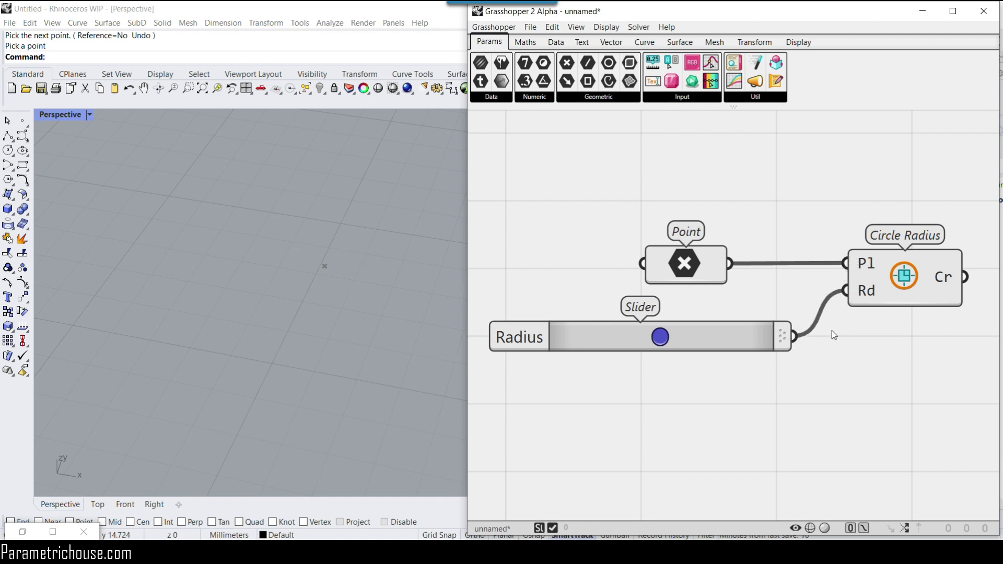
scroll(291, 355, "down", 5)
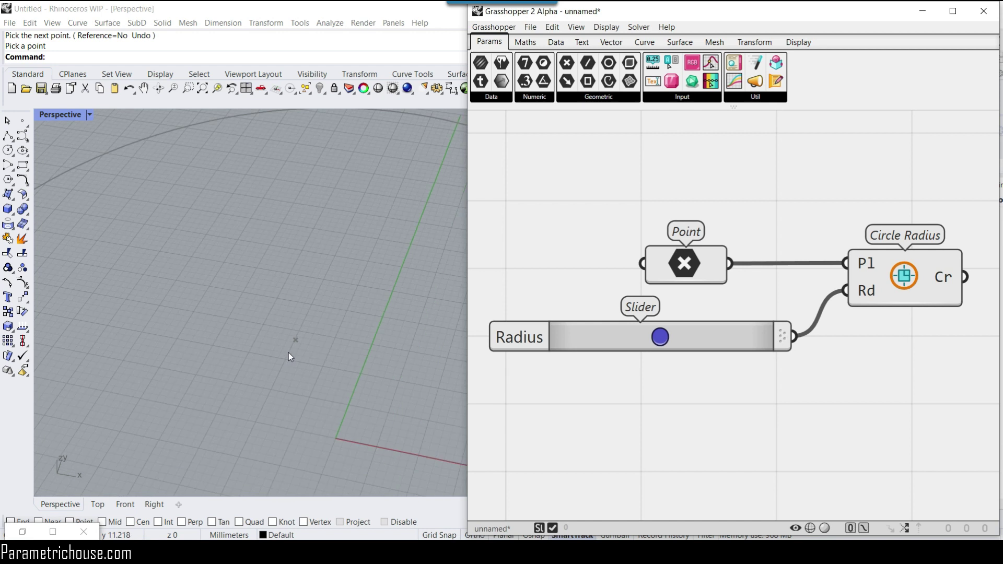
scroll(293, 351, "down", 3)
mouse_move(660, 337)
left_mouse_down()
mouse_move(697, 340)
mouse_move(618, 339)
mouse_move(677, 345)
left_mouse_up()
scroll(293, 340, "up", 6)
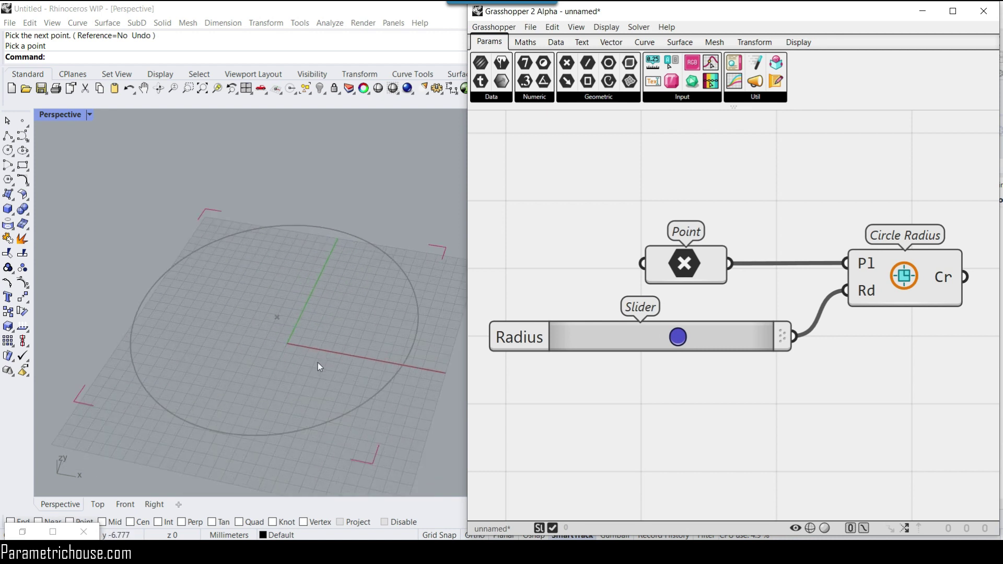
Step: Open the Grasshopper 2.0 Preview Styling settings and move the dialog clear of the Perspective viewport
left_click(606, 28)
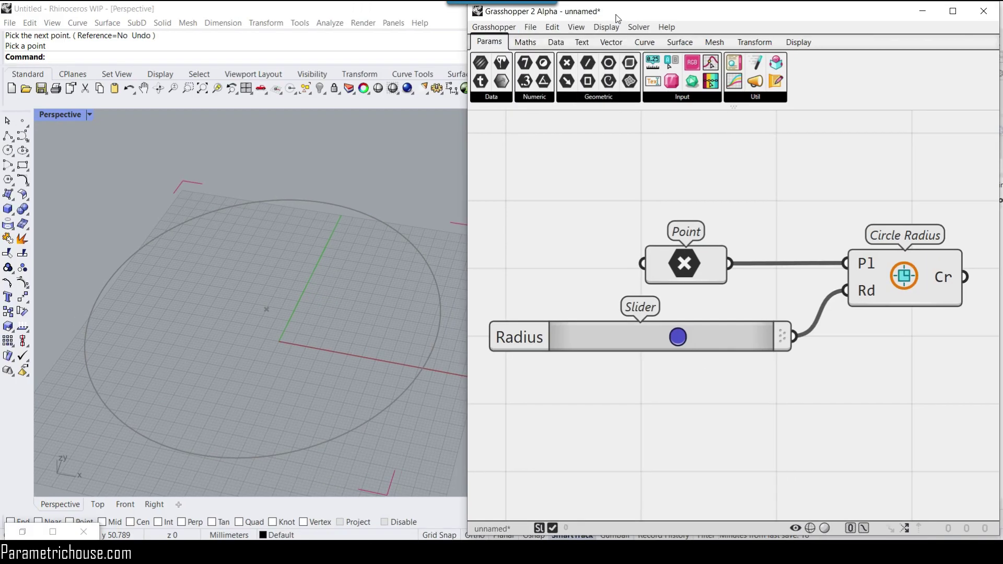
left_click(574, 92)
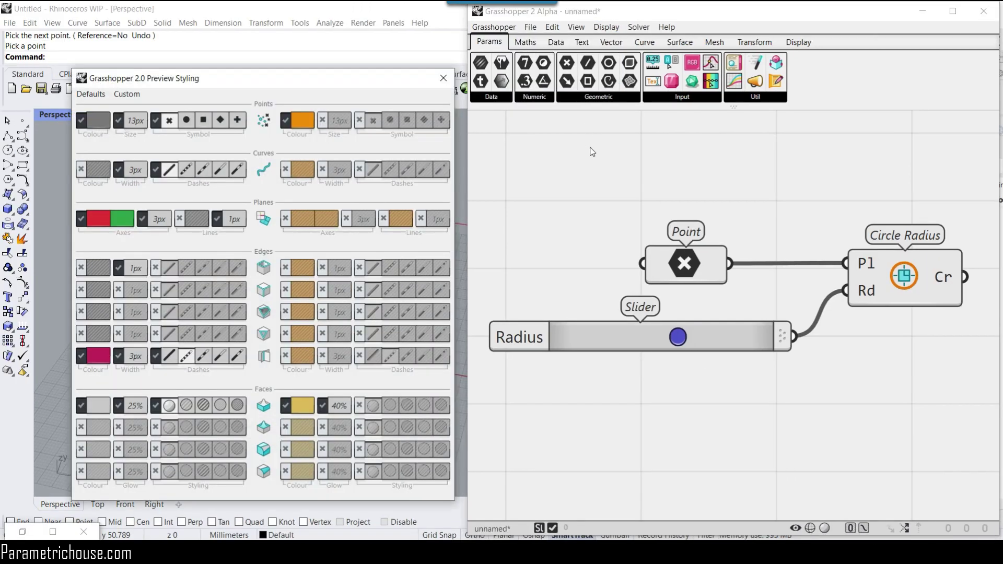
left_click_drag(277, 77, 730, 37)
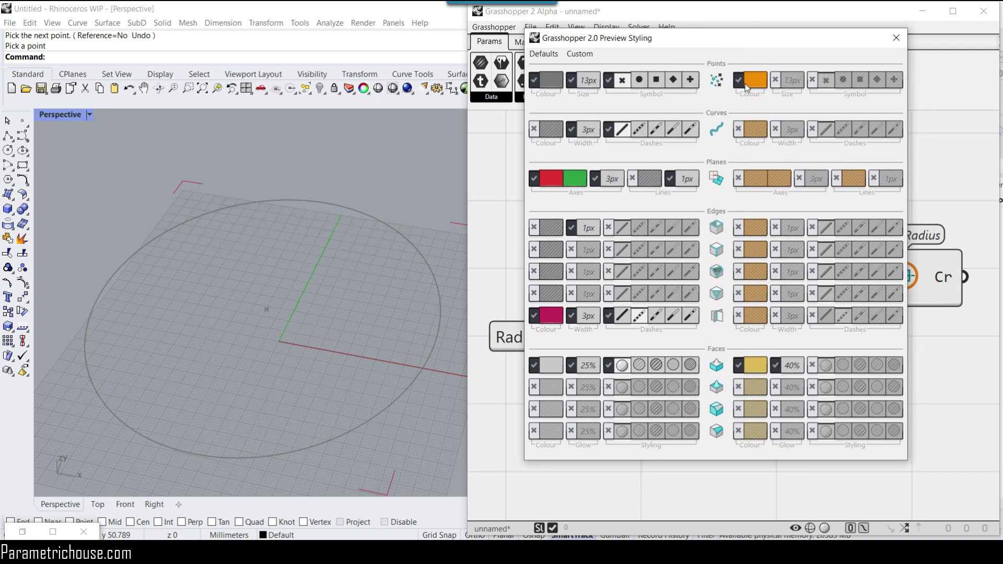
left_click(738, 84)
Step: Apply the Cool default preview style and switch to the GH 1.0 style
left_click(546, 55)
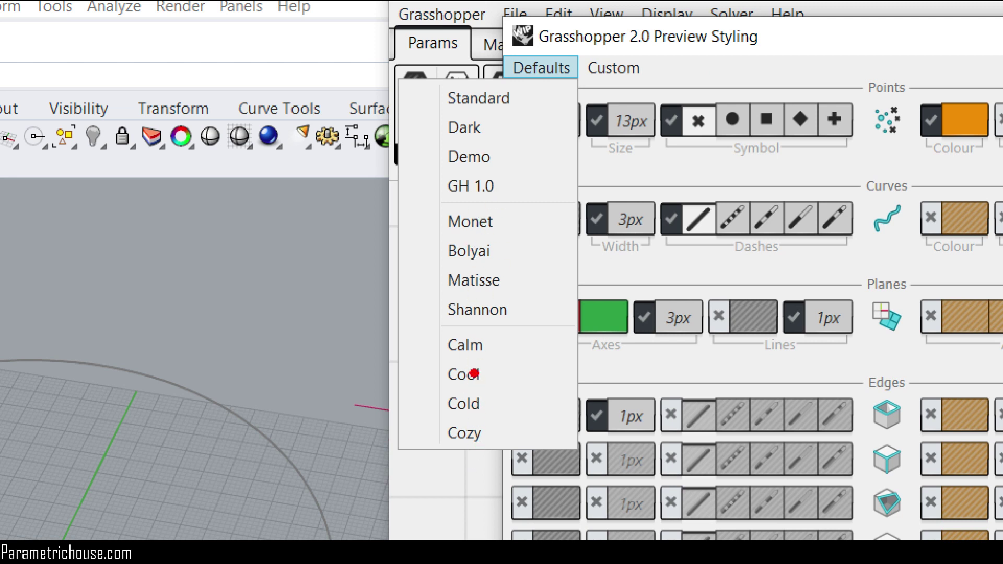
left_click(474, 373)
left_click(541, 68)
left_click(470, 186)
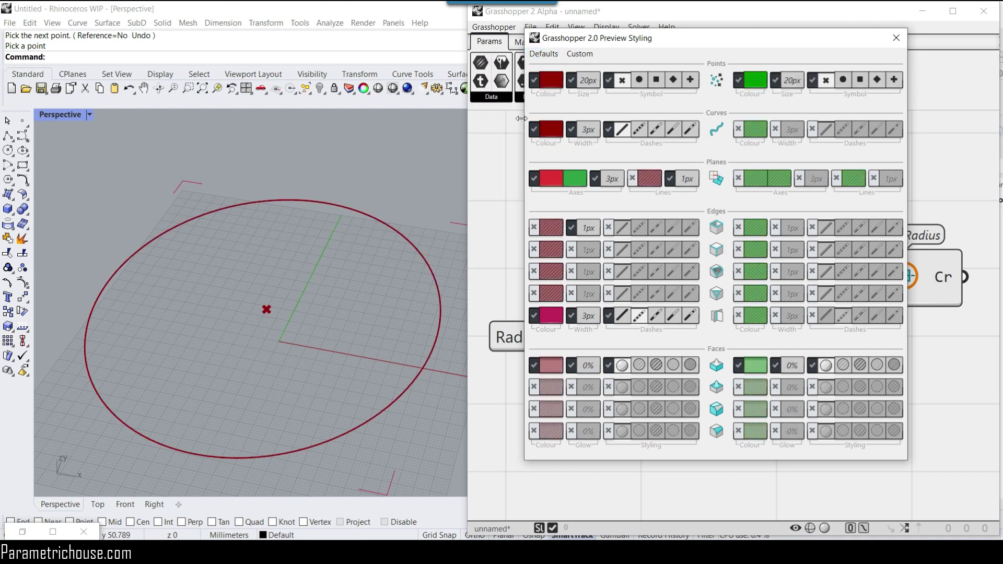
right_click_drag(282, 319, 347, 276)
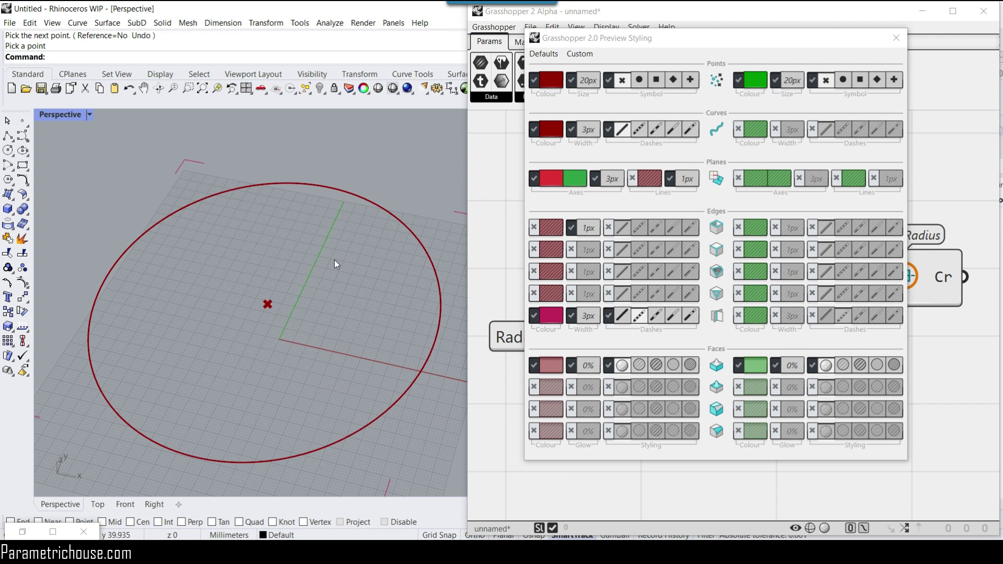
Step: Try the Bolyai, Shannon, Cool, Cold and Cozy default preview styles and return to GH 1.0
left_click(543, 54)
left_click(522, 145)
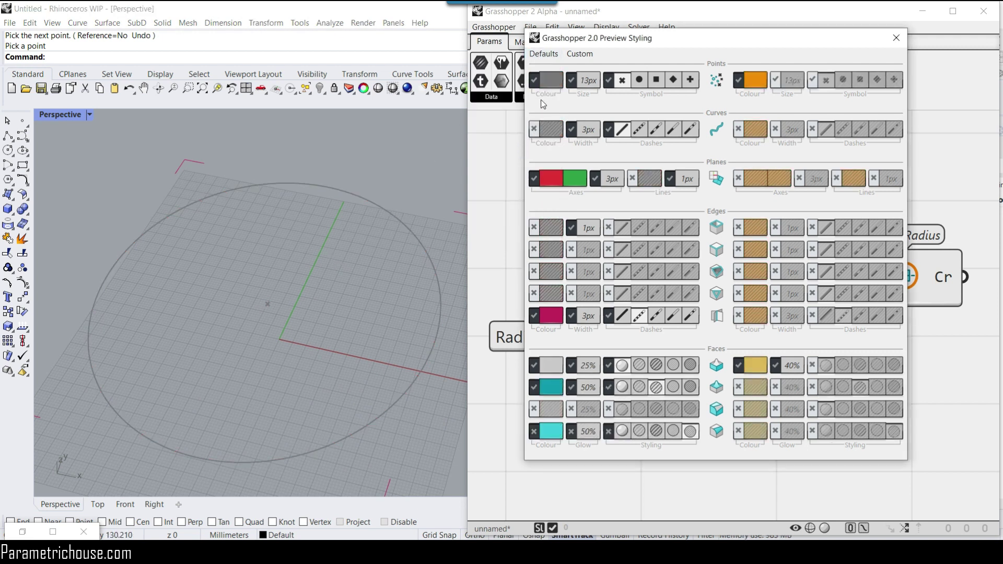
left_click(543, 54)
left_click(509, 177)
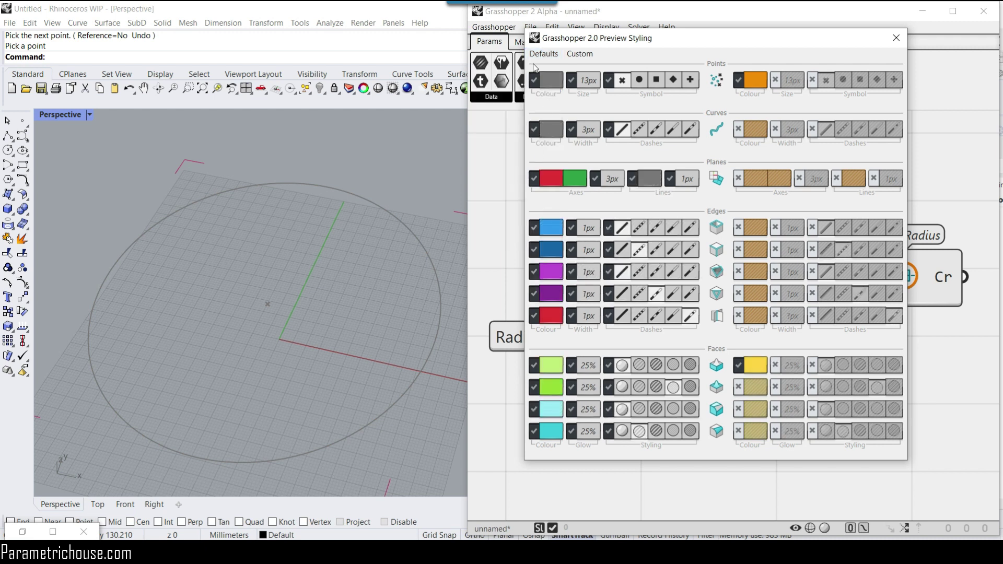
left_click(540, 54)
left_click(526, 208)
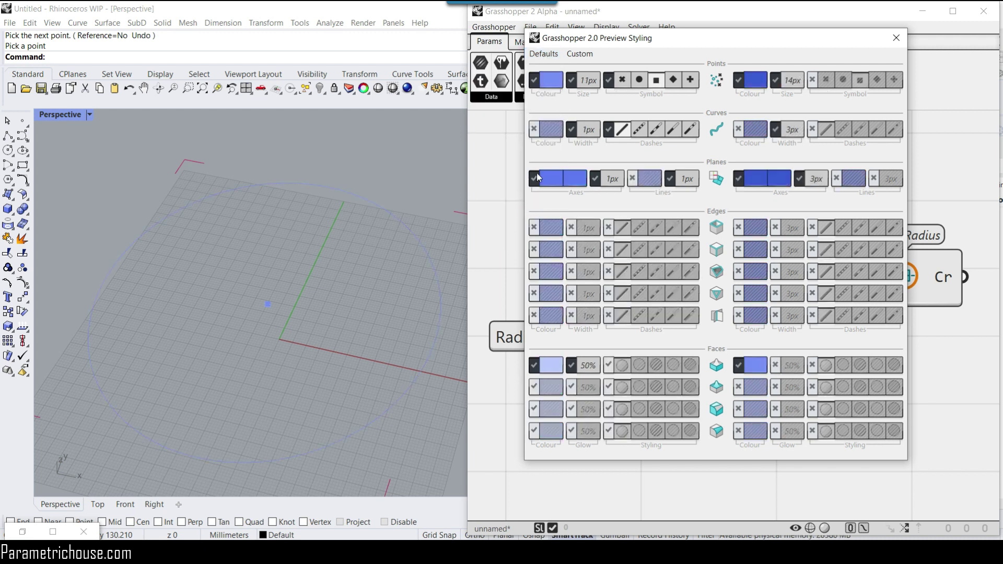
left_click(543, 54)
left_click(519, 220)
left_click(543, 54)
left_click(516, 235)
left_click(543, 54)
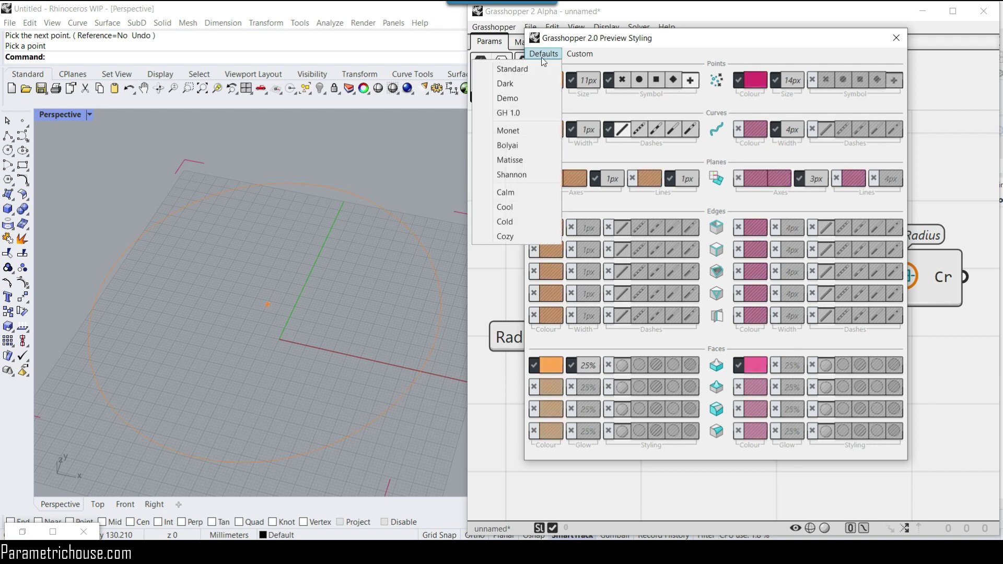
left_click(517, 113)
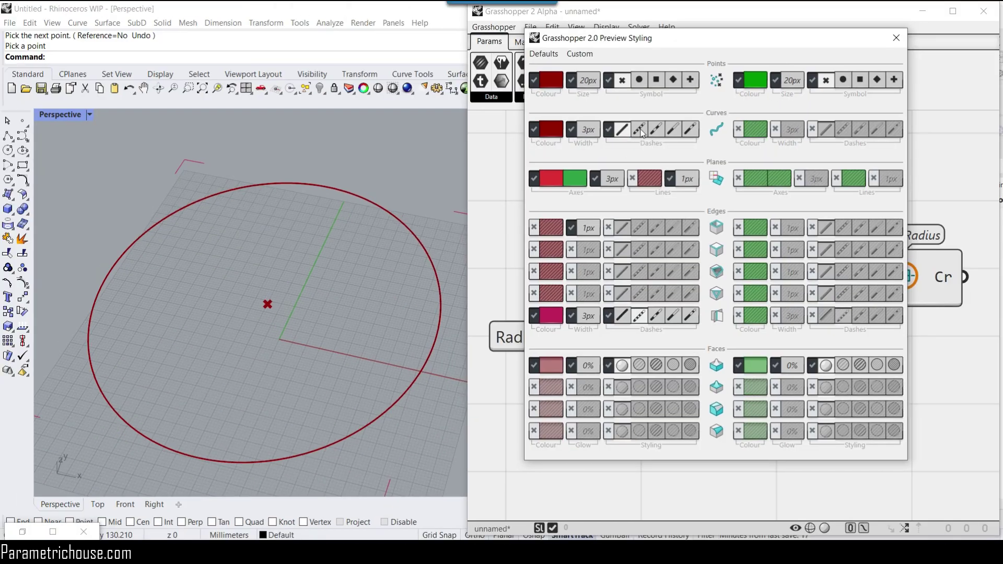
Step: Try the available dash patterns for curve previews and set the curves to the finely dotted pattern
left_click(629, 174)
left_click(655, 135)
left_click(673, 133)
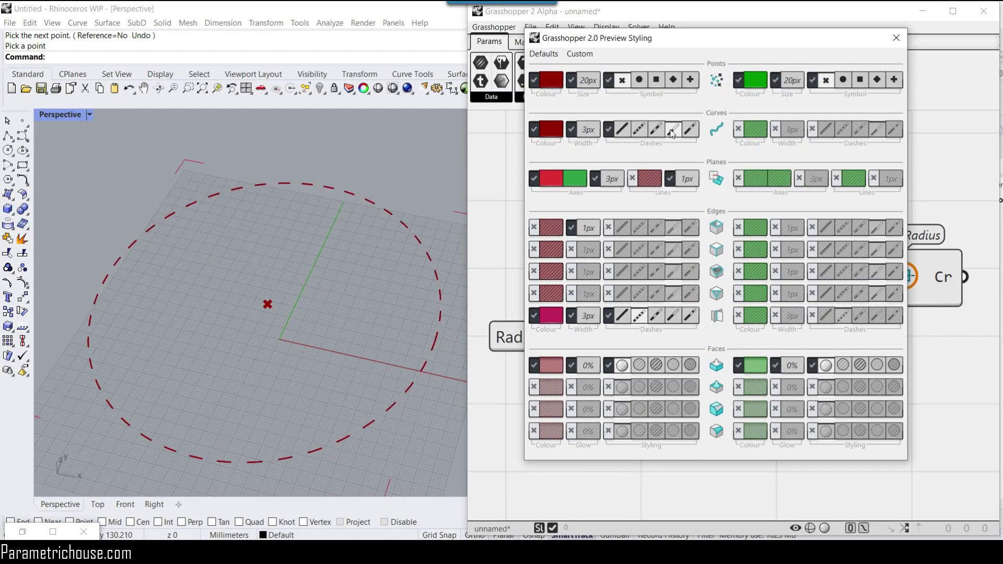
left_click(689, 131)
left_click(624, 130)
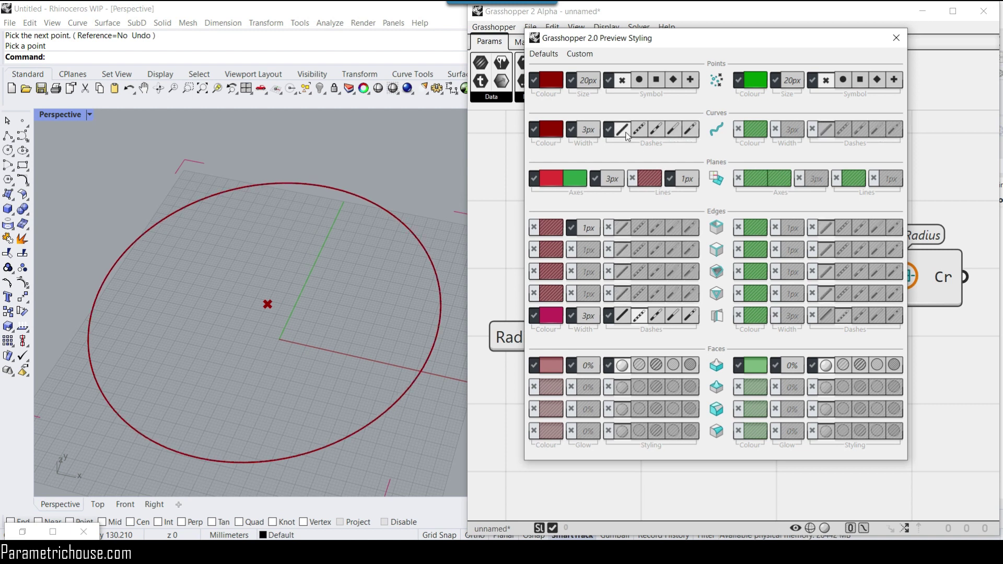
left_click(639, 131)
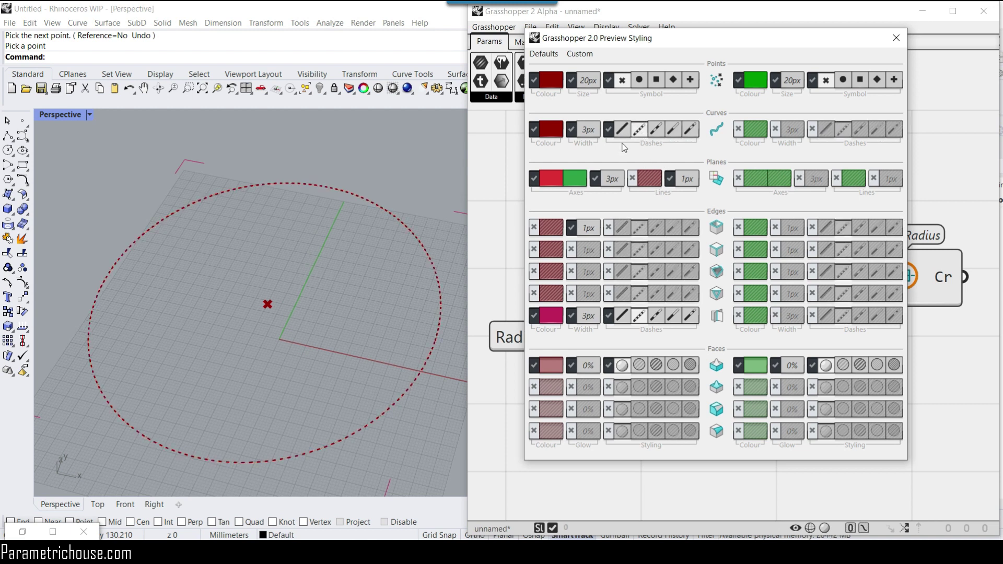
Step: Try the curve preview width slider, keep it at 3px and close the Preview Styling settings
left_click(587, 132)
mouse_move(512, 166)
left_mouse_down()
mouse_move(503, 166)
mouse_move(516, 167)
left_mouse_up()
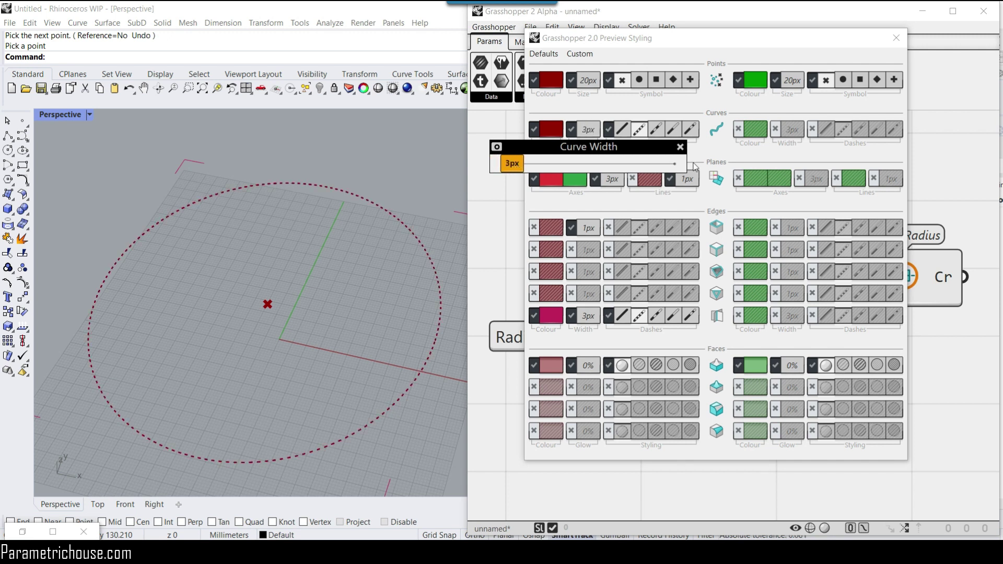
left_click(544, 54)
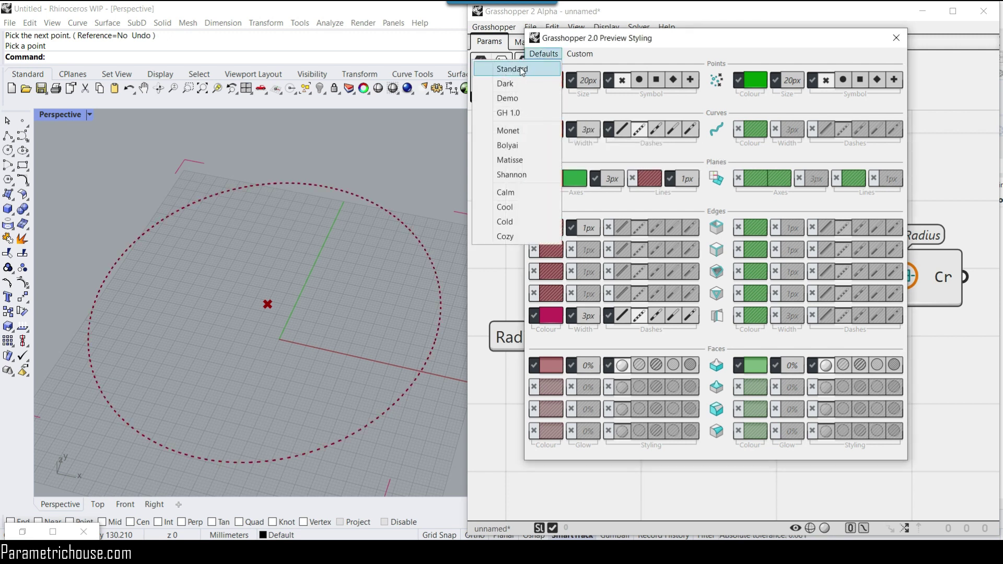
left_click(715, 152)
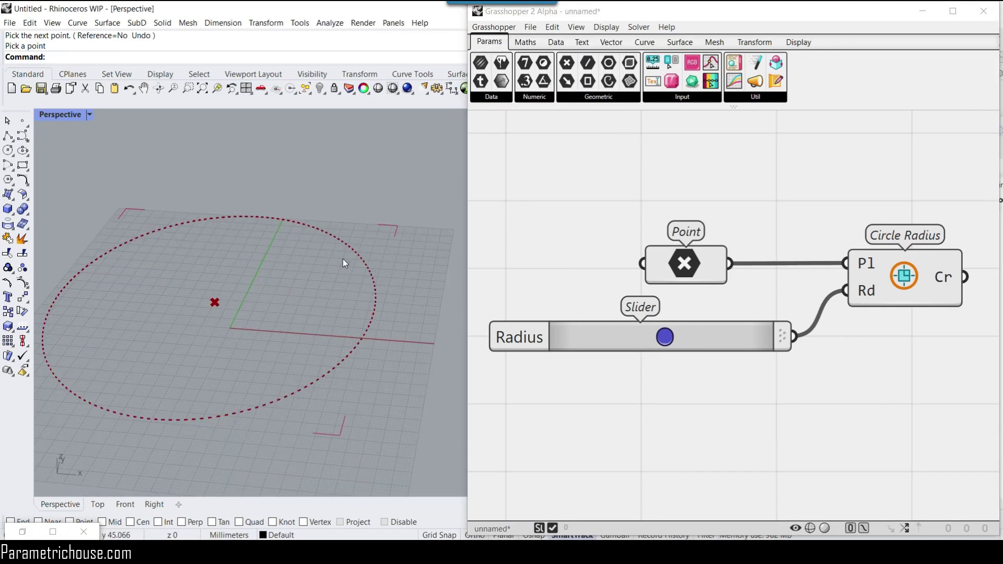
Step: Duplicate the Circle Radius component below the original, keeping its Point and Radius slider connections
mouse_move(342, 259)
right_mouse_down()
mouse_move(368, 234)
mouse_move(349, 273)
mouse_move(331, 237)
mouse_move(330, 268)
right_mouse_up()
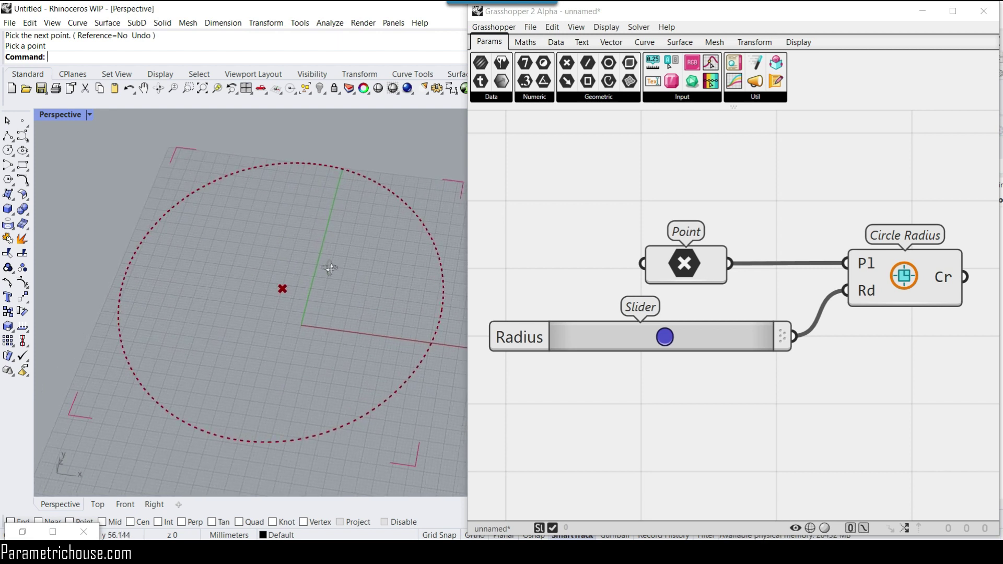
scroll(732, 299, "down", 3)
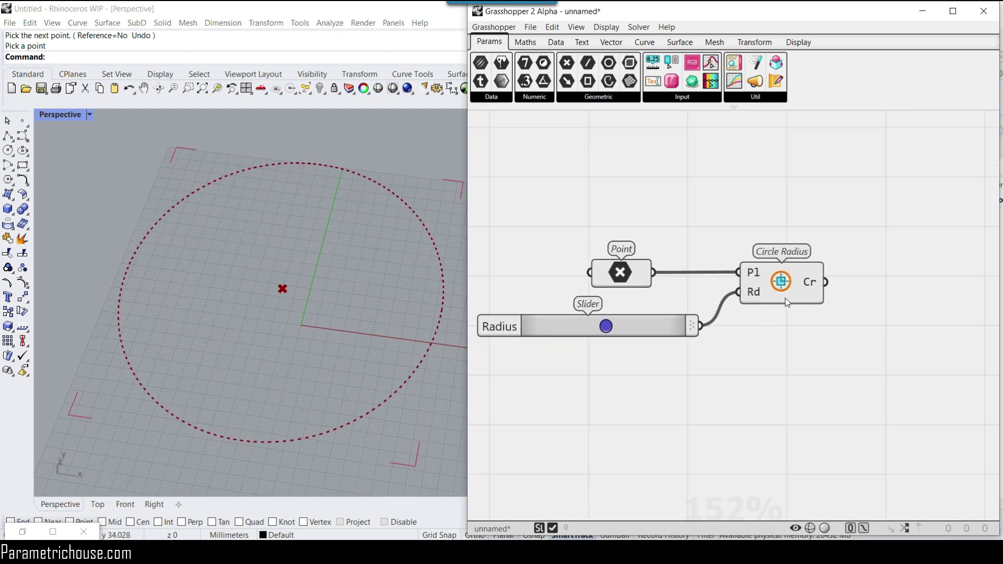
right_click_drag(798, 327, 772, 317)
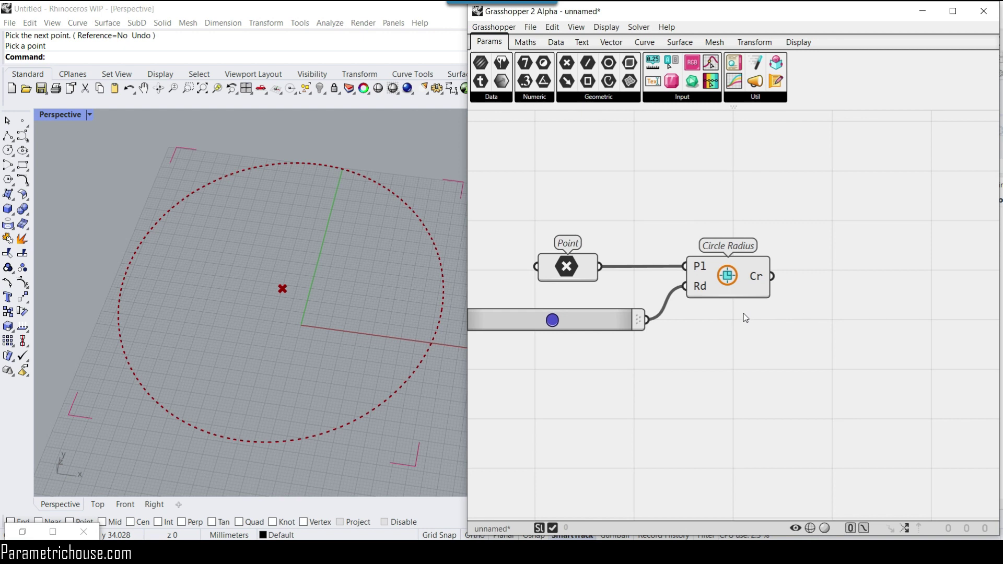
left_click(729, 276)
left_click_drag(730, 299, 780, 353, "alt")
Step: Add a World XZ plane component, move the Point wire to its origin and connect its plane to the duplicated circle
scroll(633, 361, "up", 2)
double_click(634, 364)
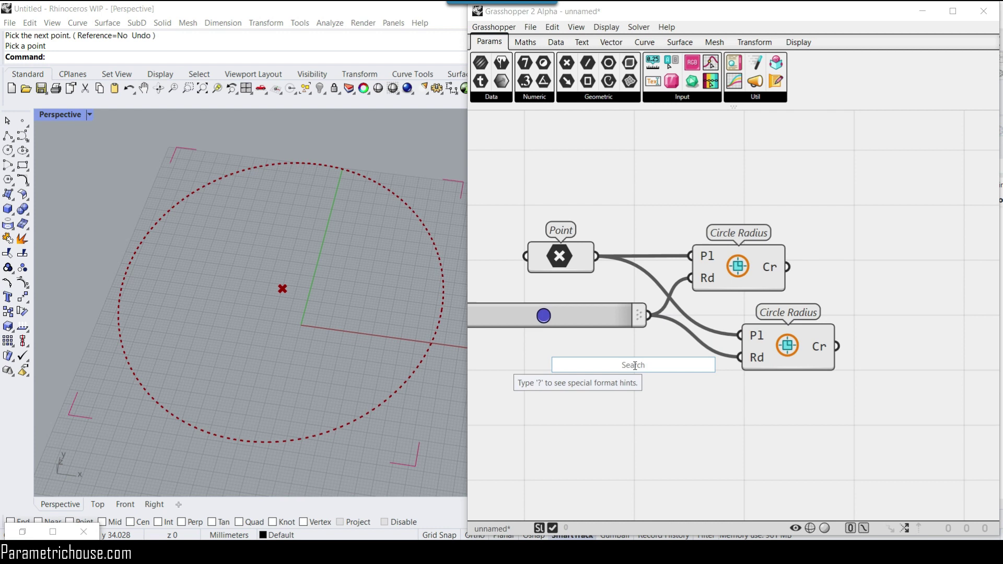
type("xz")
key("Return")
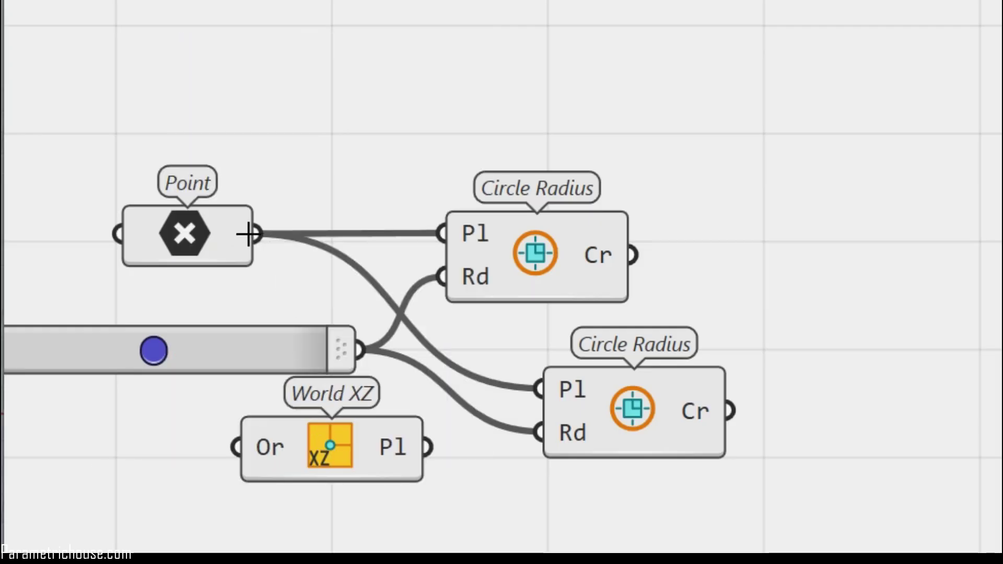
left_click_drag(248, 233, 236, 447)
left_click_drag(427, 447, 539, 390)
Step: Select the second Circle Radius component to highlight its preview, deselect it and inspect both circles in the Perspective viewport
left_click(657, 409)
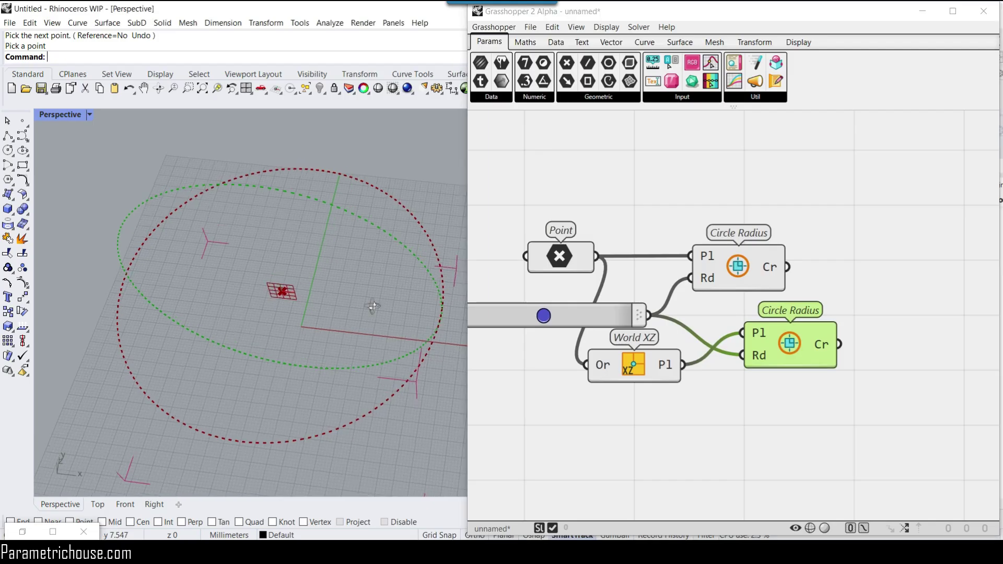
right_click_drag(374, 307, 397, 271)
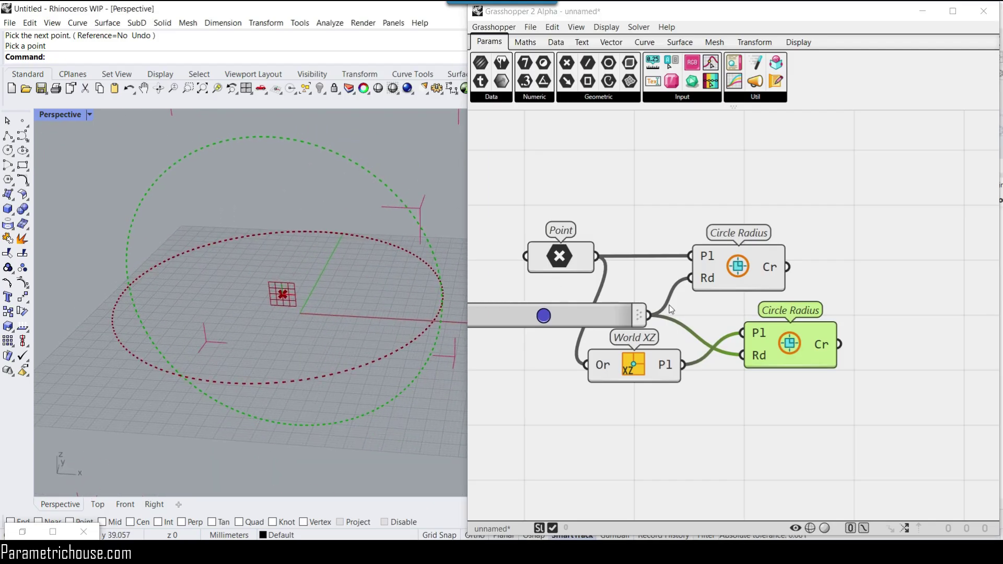
left_click(776, 274)
left_click(861, 296)
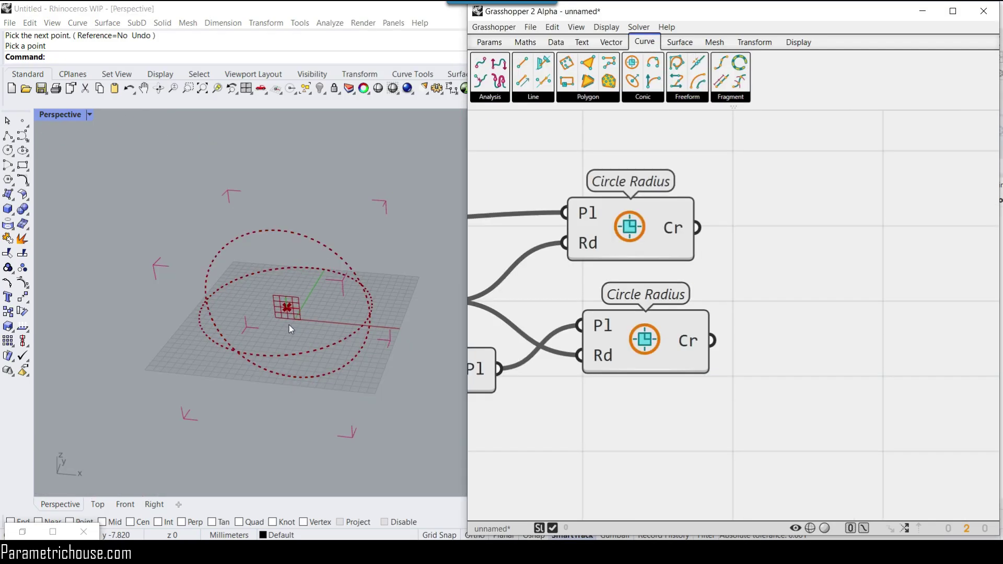
mouse_move(291, 328)
right_mouse_down()
mouse_move(308, 261)
mouse_move(295, 313)
mouse_move(305, 325)
right_mouse_up()
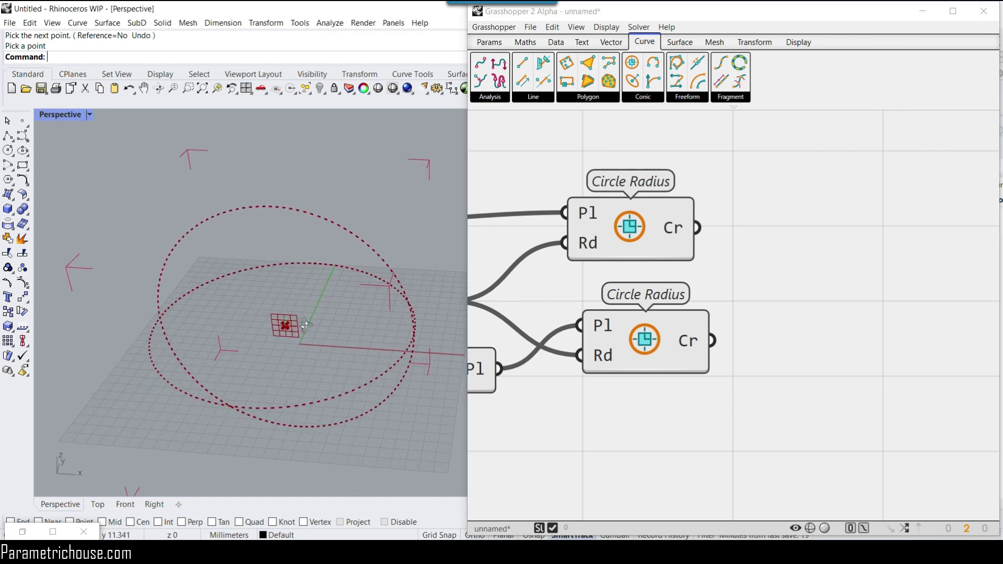
Step: Place a Sweep From Rail component from the freeform surface components beside the two circle components
left_click(678, 42)
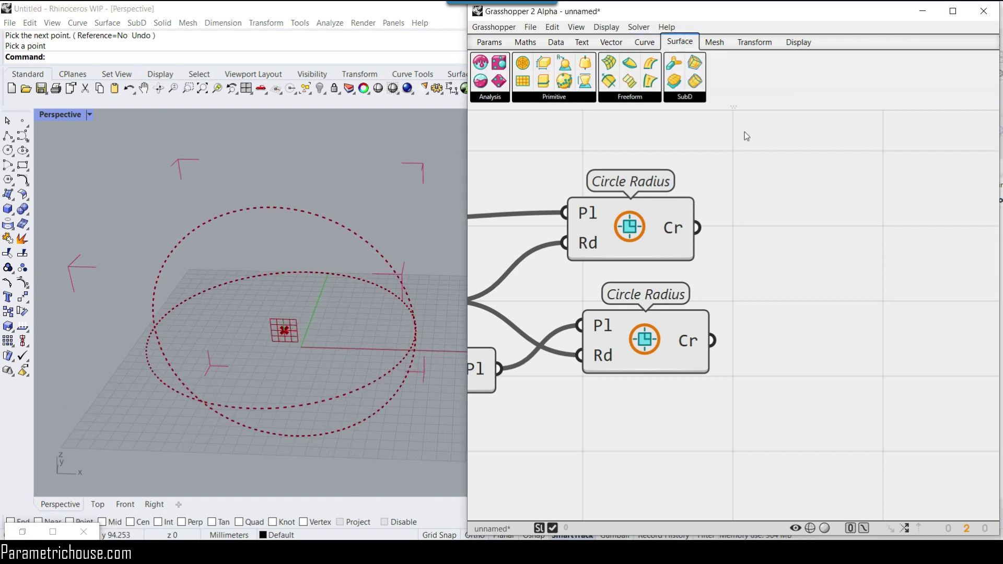
left_click(632, 97)
mouse_move(679, 98)
mouse_move(630, 97)
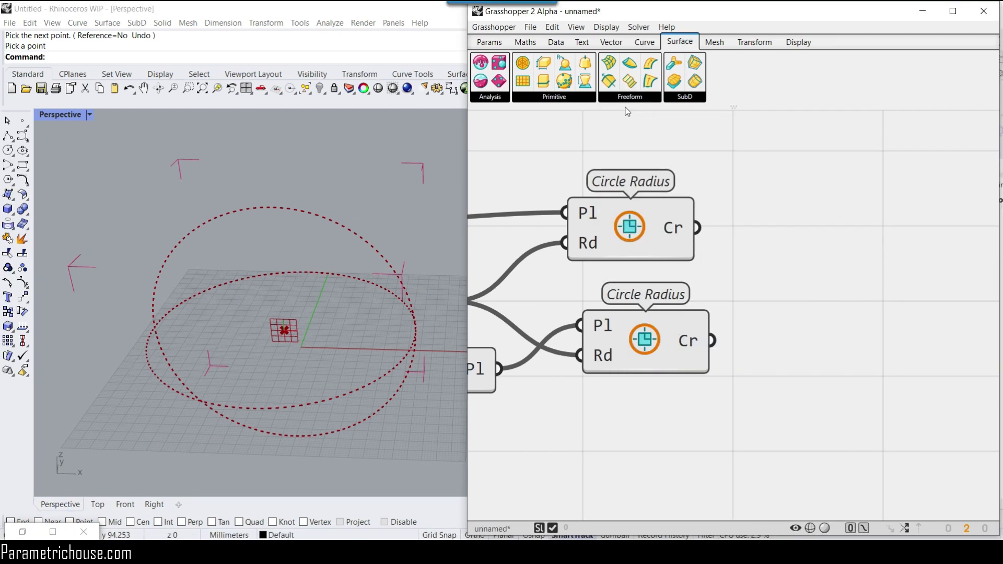
left_click(630, 97)
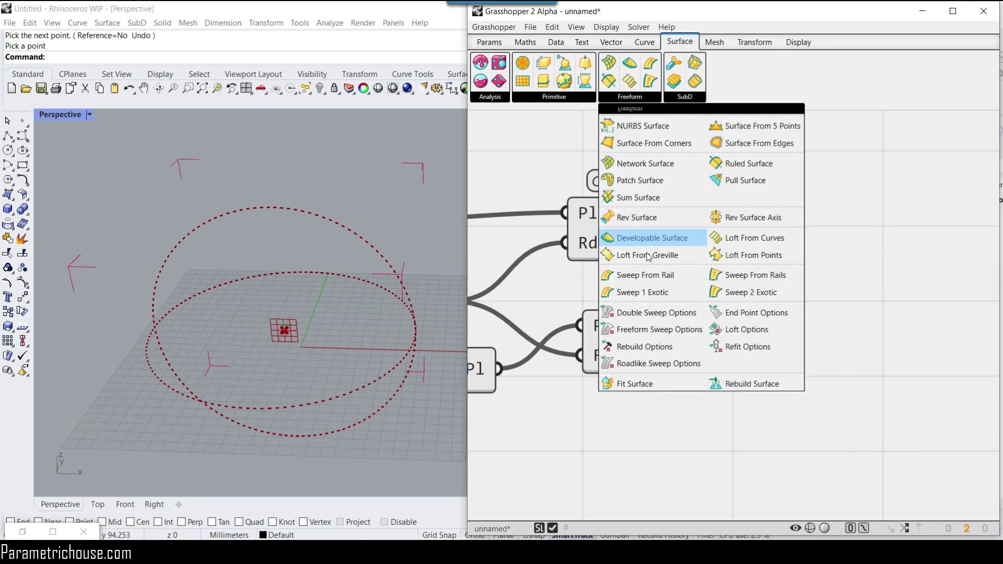
left_click_drag(649, 273, 850, 284)
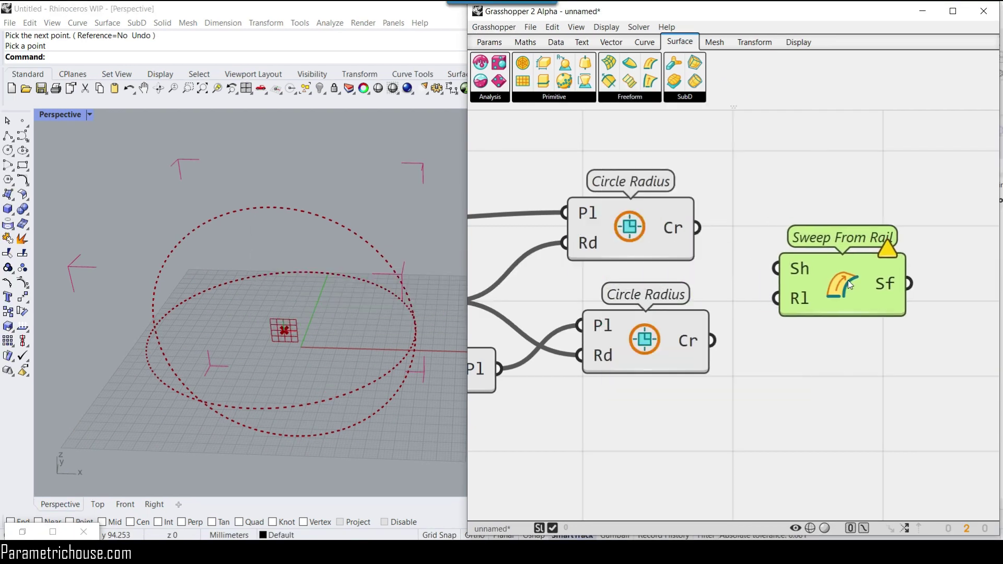
Step: Connect the first circle to the sweep's shape input and the XZ circle to its rail input
left_click_drag(698, 227, 785, 271)
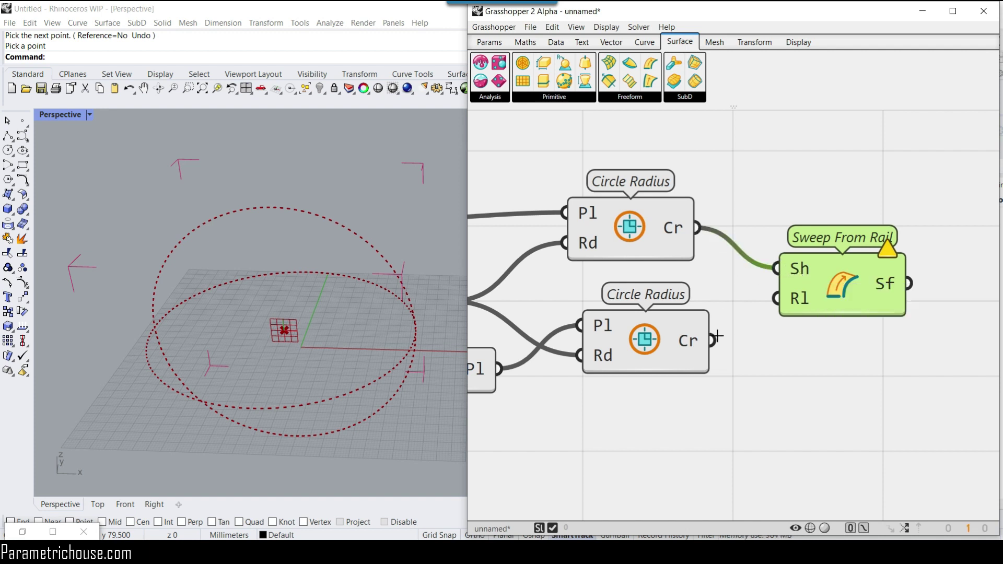
left_click_drag(712, 340, 777, 298)
left_click(773, 353)
right_click_drag(378, 306, 342, 302)
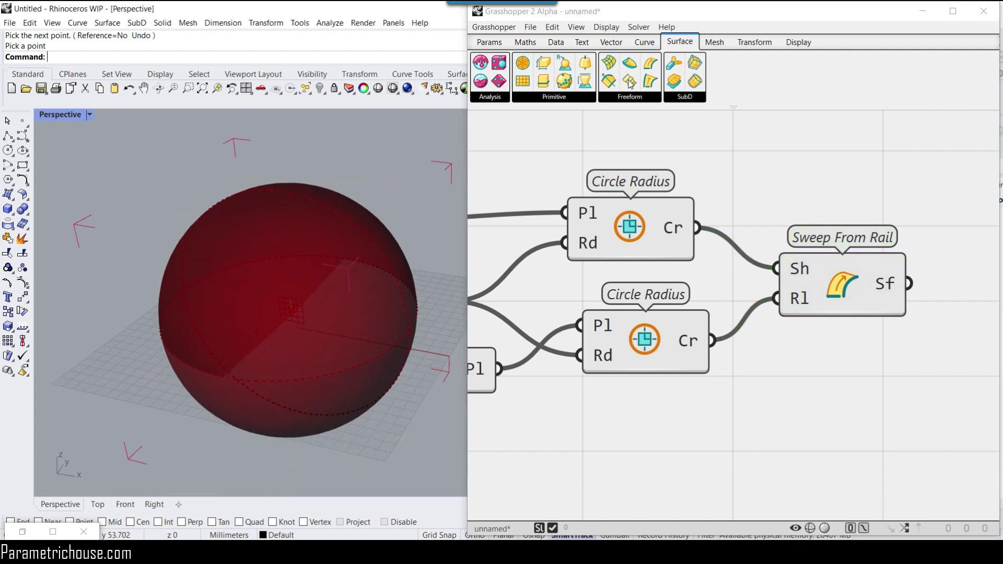
Step: Reopen the Preview Styling settings beside the viewport and switch the unselected face previews to the diagonal hatch styling
left_click(606, 27)
left_click(562, 90)
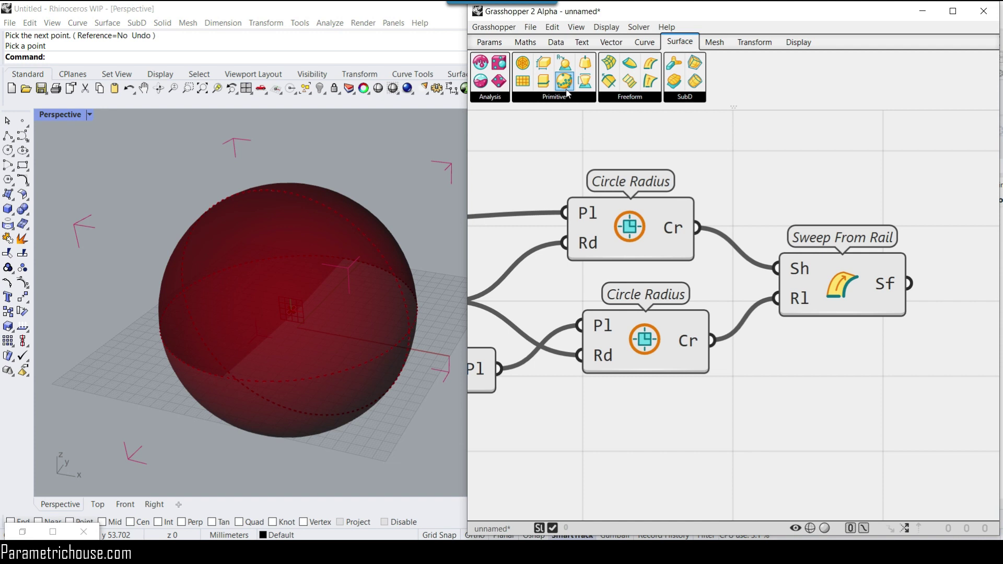
left_click_drag(215, 31, 698, 36)
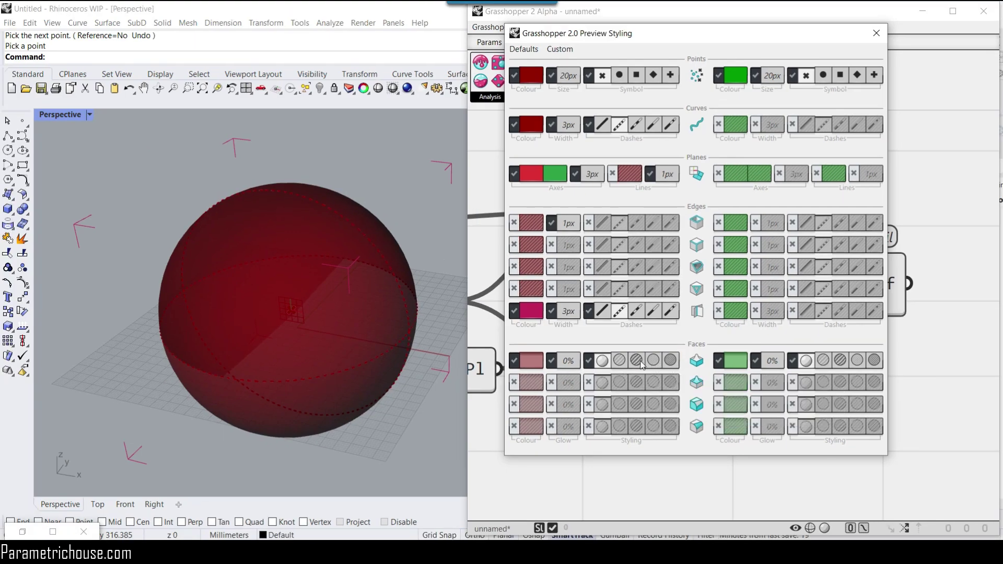
left_click(641, 364)
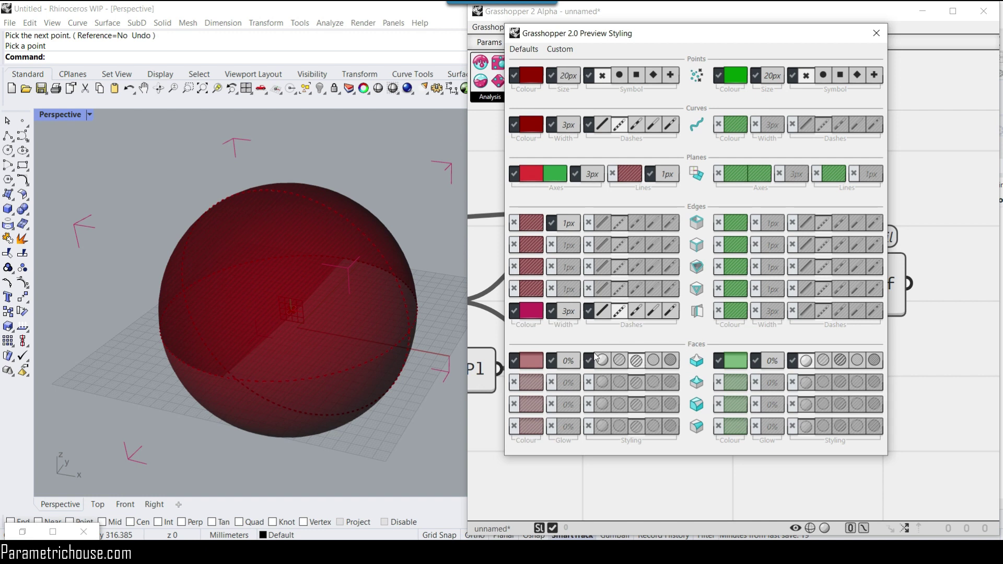
Step: Set the unselected face preview colour to a near-white Lavender Blush with saturation 0.051 and value 1.000
left_click(531, 362)
left_click_drag(507, 349, 452, 309)
left_click_drag(443, 293, 444, 290)
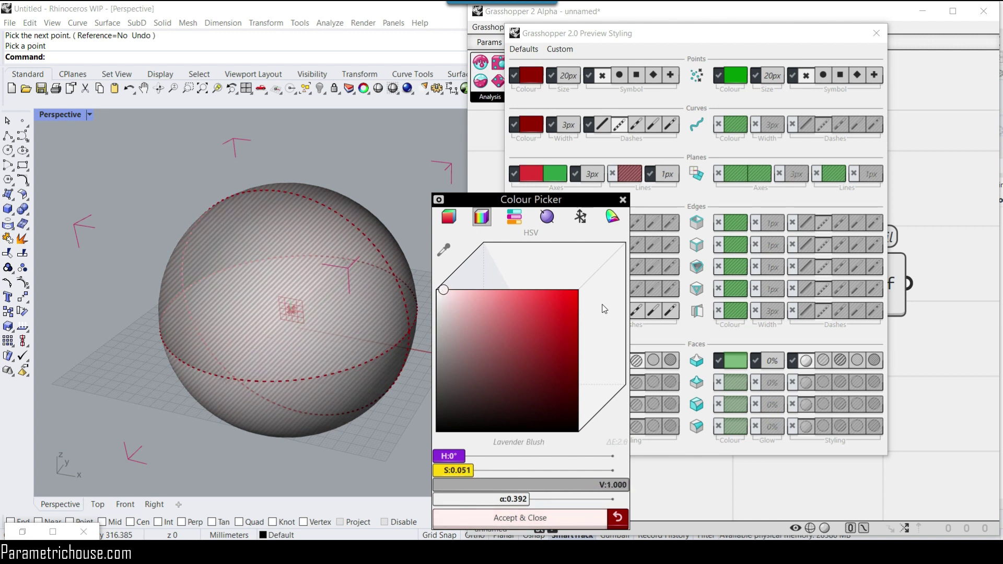
left_click(656, 347)
Step: Set the unselected face preview glow to 9% and close the Preview Styling settings
left_click(567, 361)
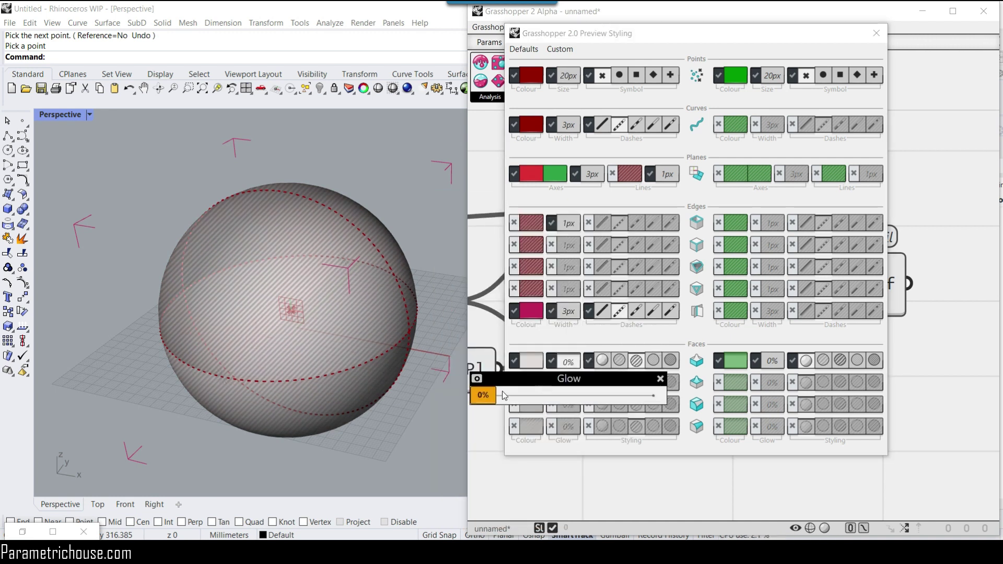
mouse_move(512, 394)
left_mouse_down()
mouse_move(619, 395)
mouse_move(500, 388)
left_mouse_up()
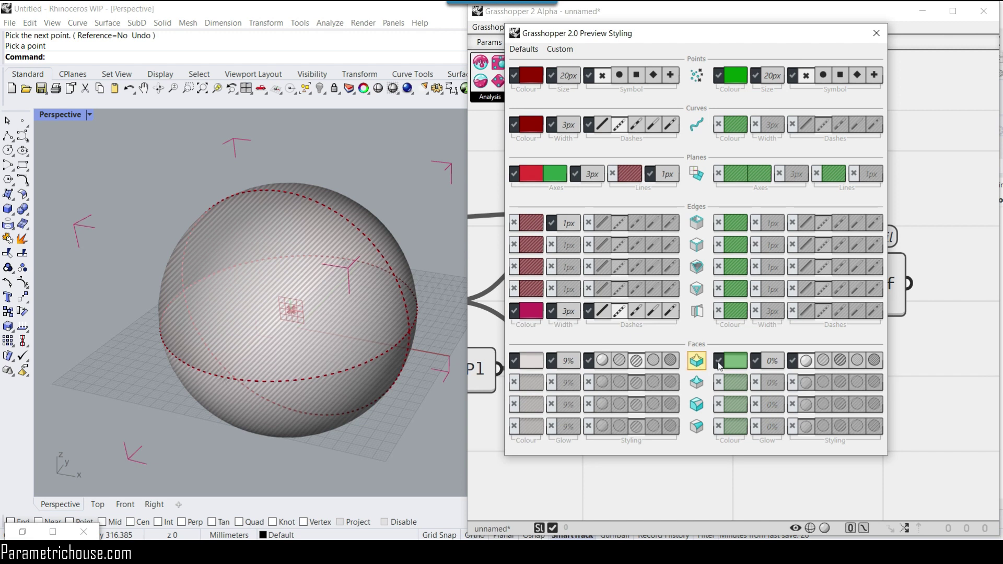
left_click(824, 364)
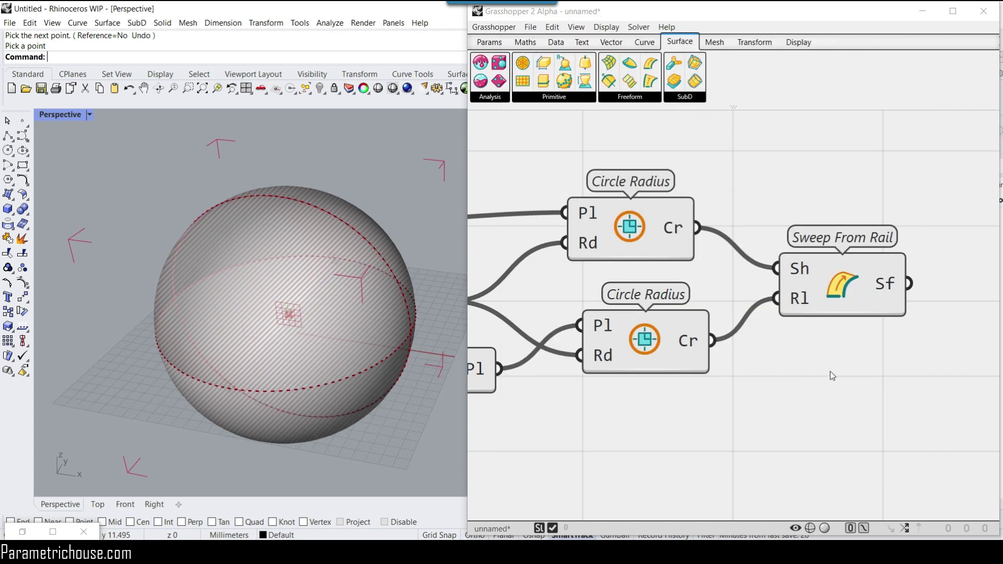
Step: Compare the sweep's selected and unselected previews and inspect the hatched sphere from different angles and distances
left_click(848, 291)
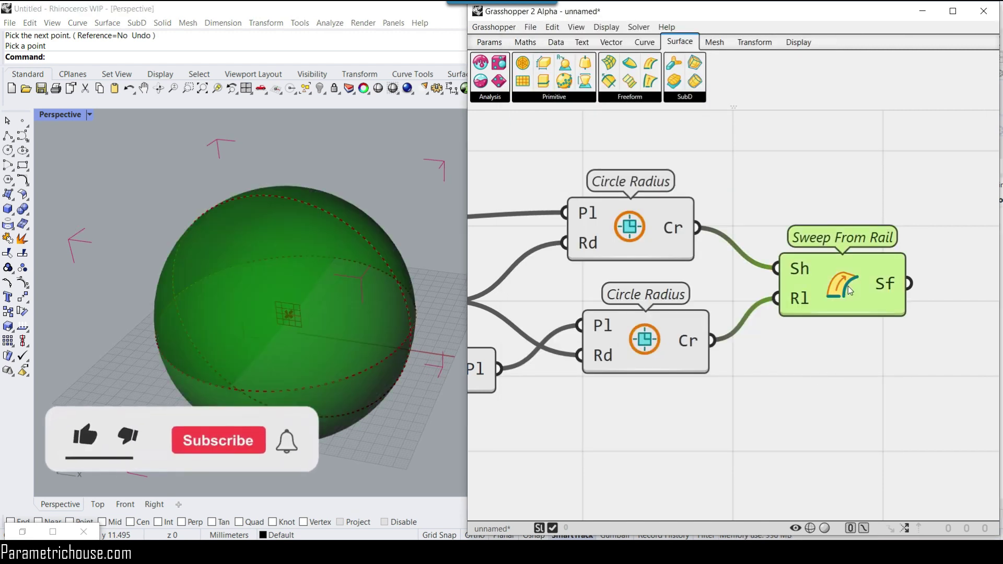
left_click(835, 361)
right_click_drag(293, 334, 266, 341)
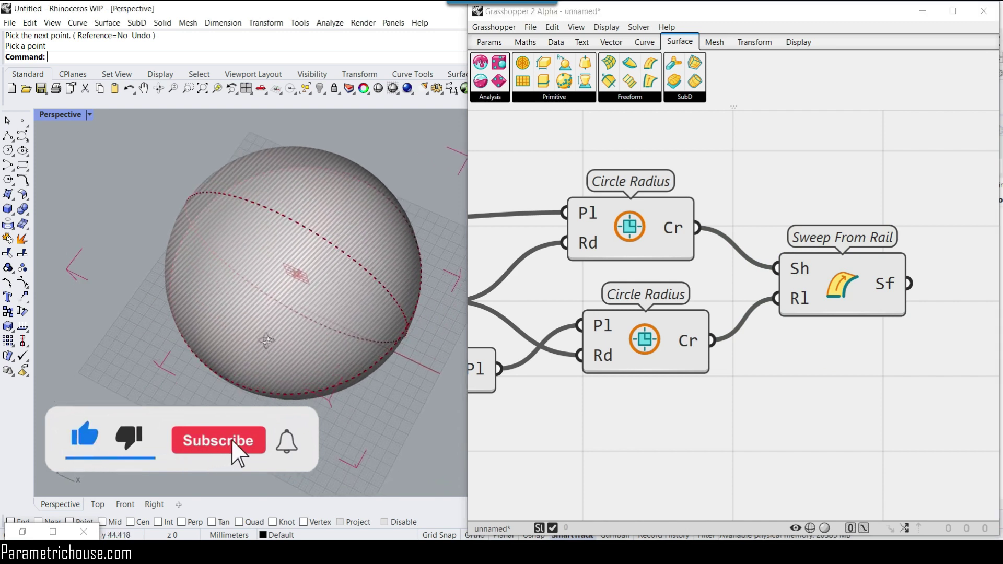
scroll(293, 327, "up", 5)
right_click_drag(331, 313, 269, 365)
scroll(262, 320, "down", 5)
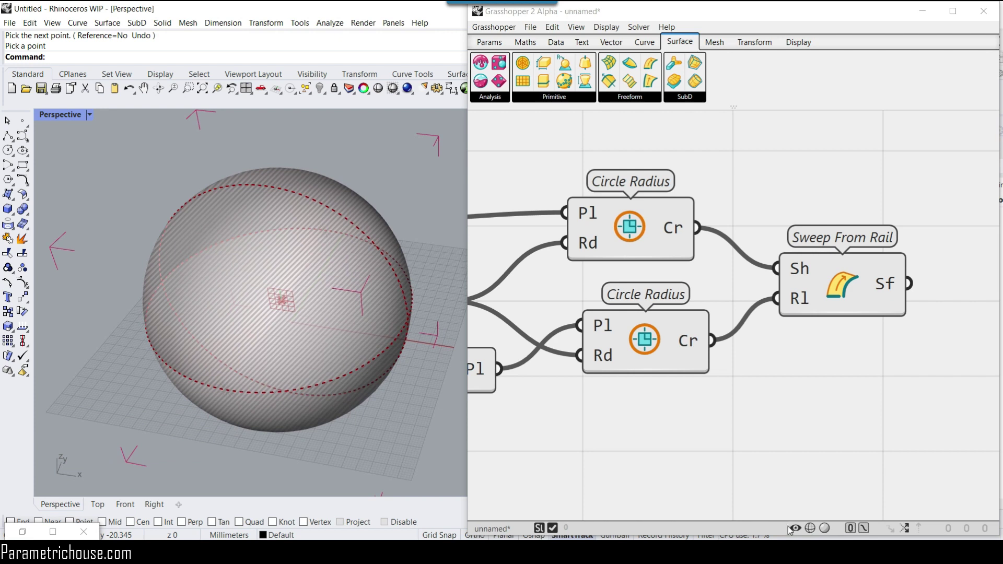
Step: Toggle the global preview of all components, leaving it switched off
left_click(794, 528)
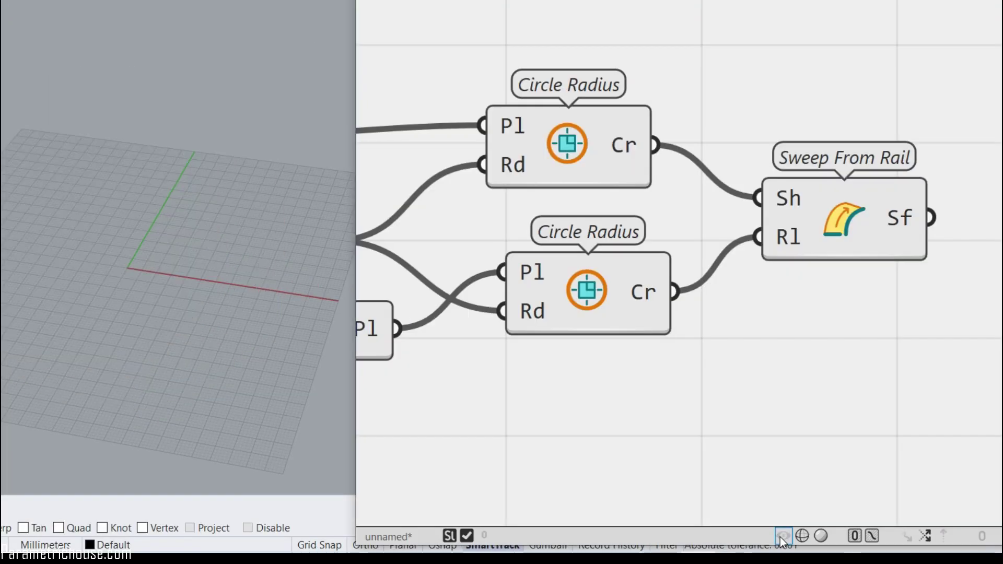
left_click(779, 537)
left_click(779, 537)
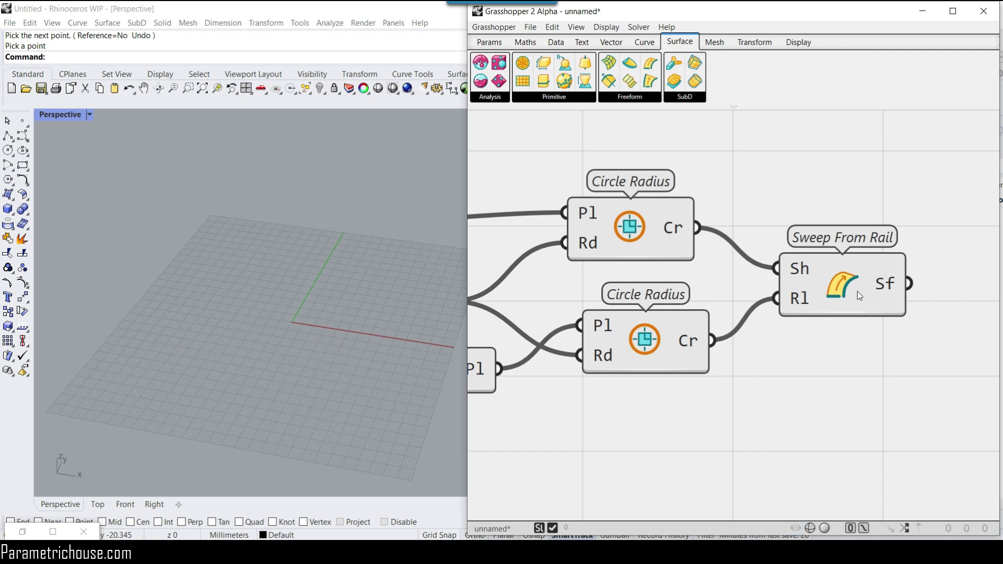
Step: Try the Hidden and Visible states of Sweep From Rail, leave it visible and turn all previews back on
right_click(843, 286)
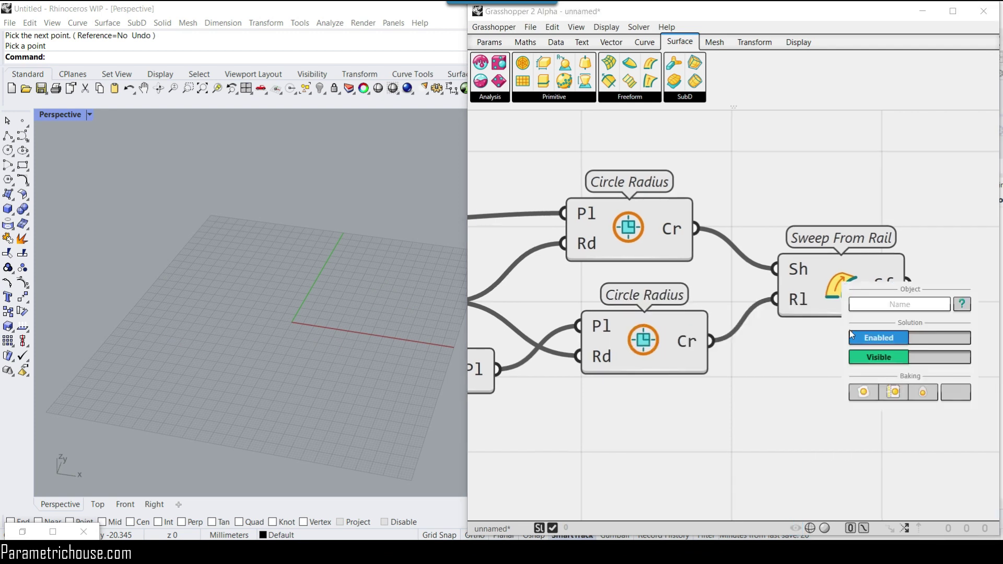
left_click(871, 357)
left_click(924, 356)
left_click(902, 358)
left_click(931, 356)
left_click(770, 503)
scroll(814, 385, "down", 2)
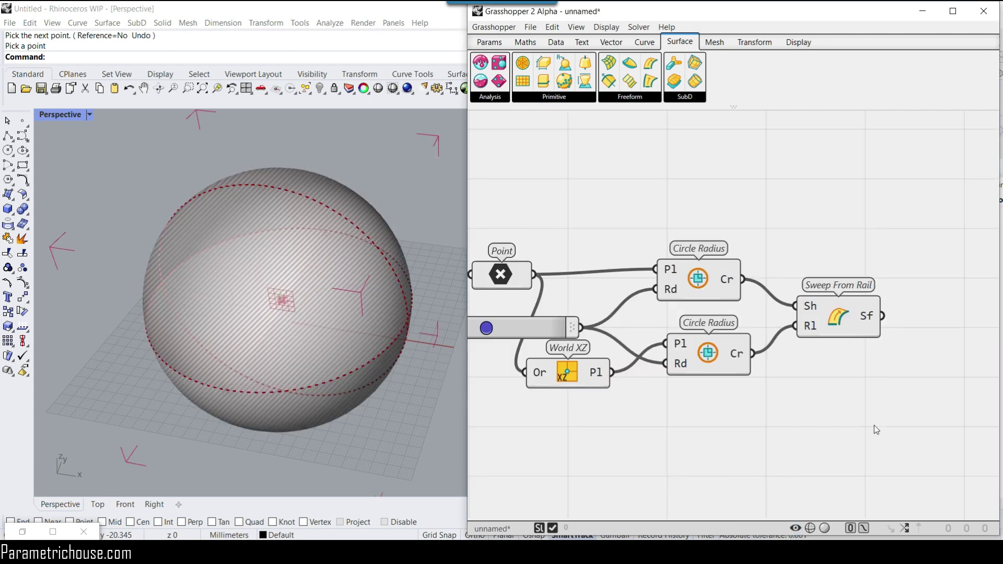
Step: Toggle all previews off and on, and set only the Sweep From Rail component to Hidden
left_click(796, 528)
left_click(795, 527)
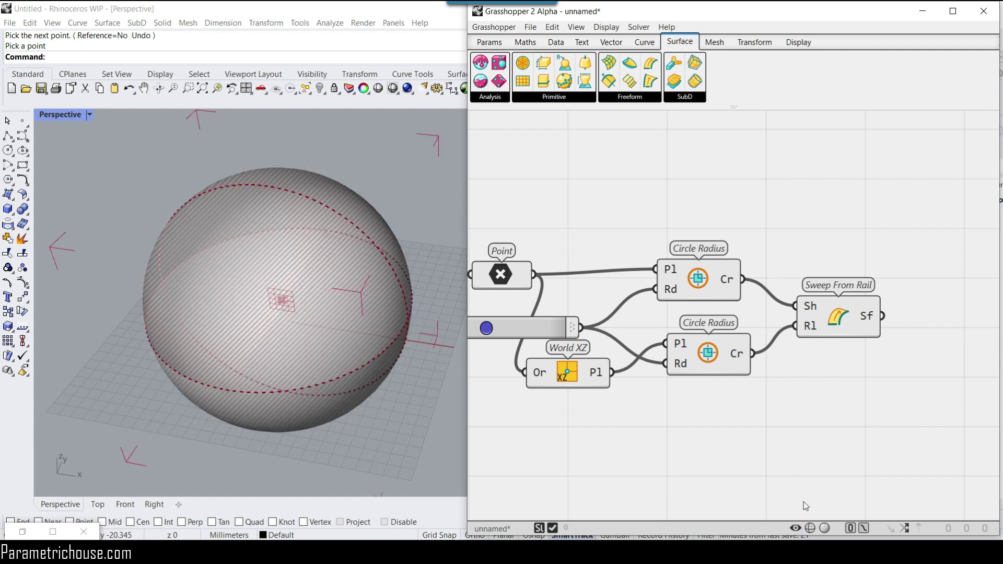
right_click(836, 316)
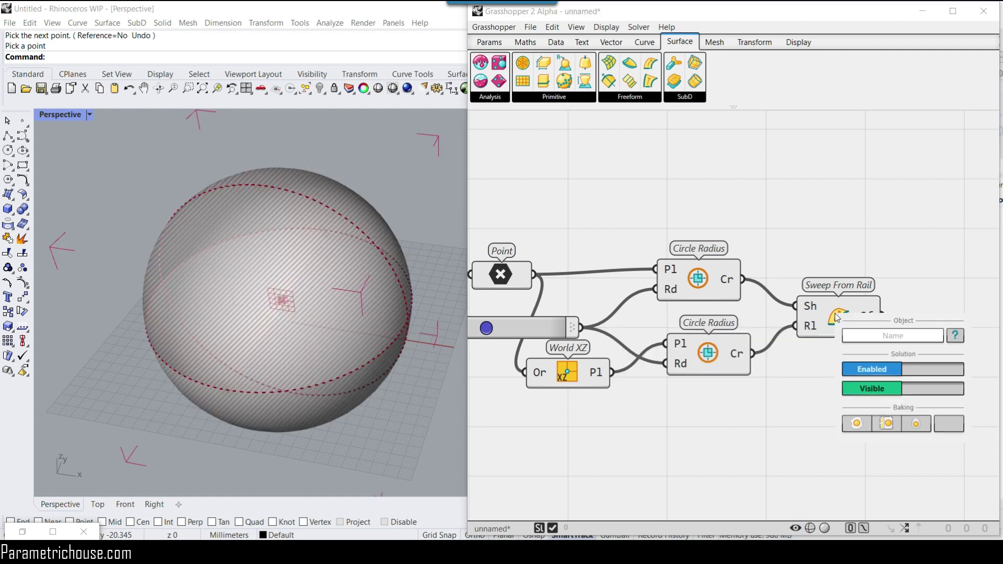
left_click(866, 389)
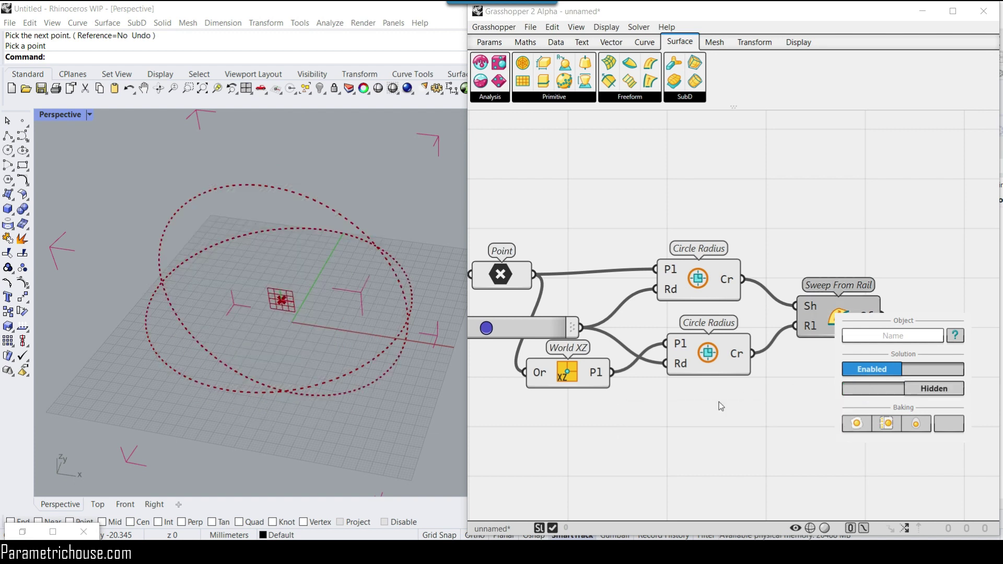
Step: Set the Sweep From Rail component back to Visible
left_click(908, 388)
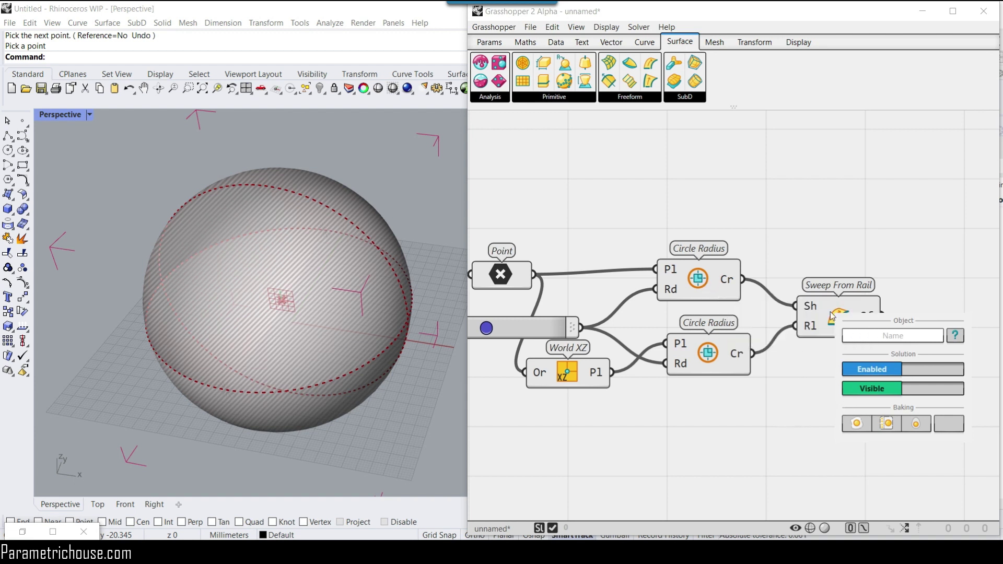
left_click(783, 393)
scroll(816, 339, "up", 2)
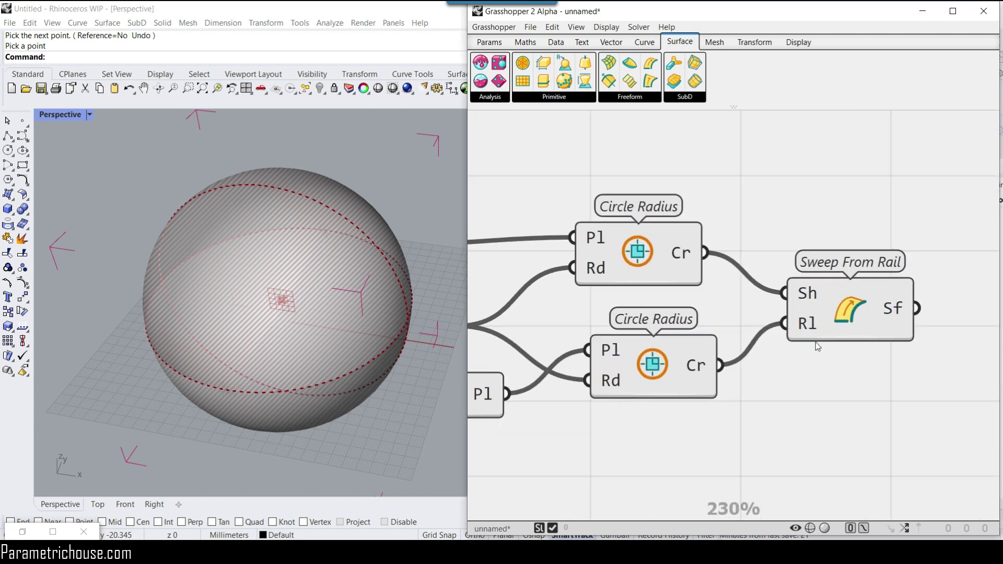
Step: Try the wireframe and shaded preview toggles for the whole document
left_click(810, 528)
left_click(810, 529)
left_click(825, 528)
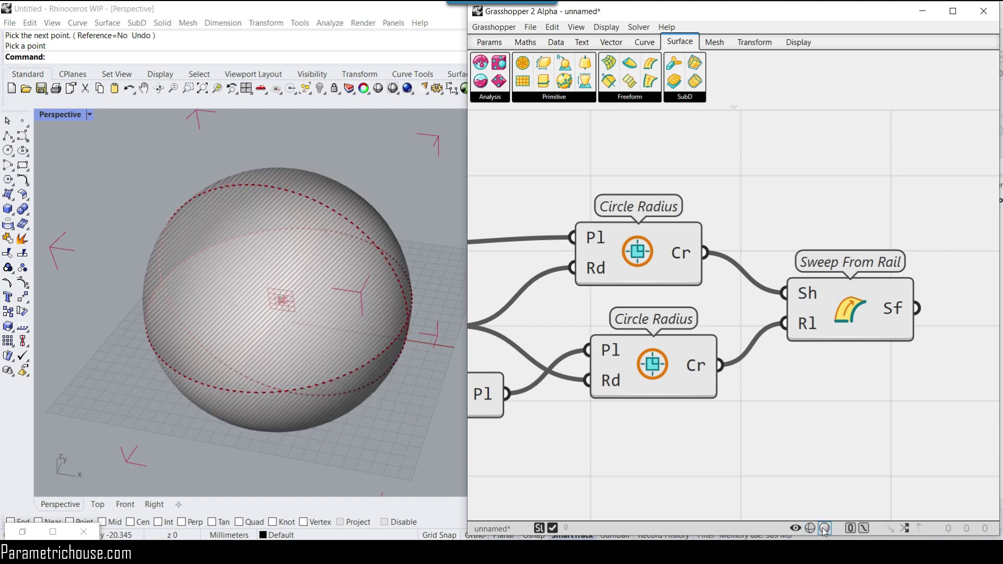
scroll(773, 366, "down", 2)
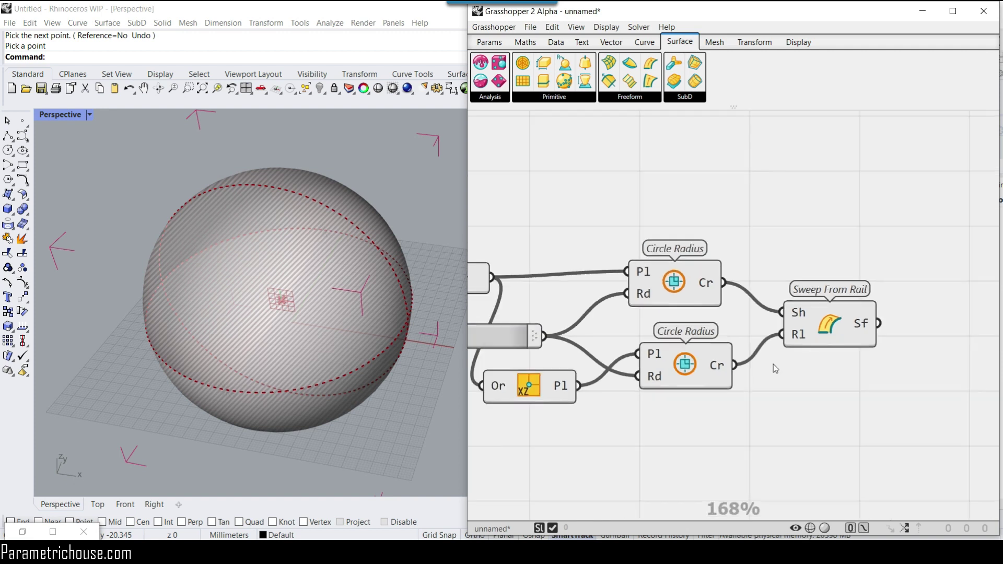
Step: Try the preset display colours one after another on the Sweep From Rail's Sf output, ending with red
scroll(848, 384, "up", 4)
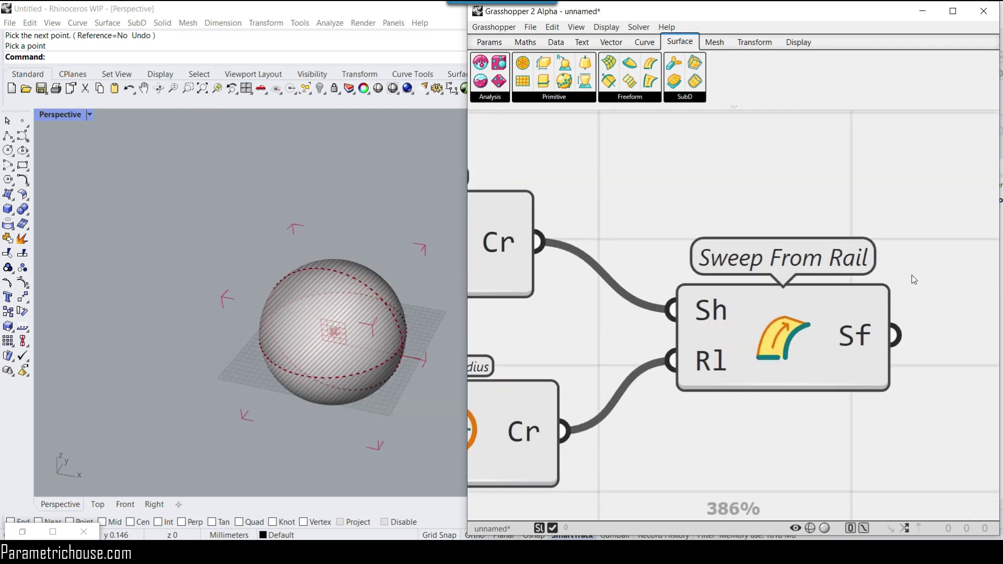
scroll(705, 313, "up", 2)
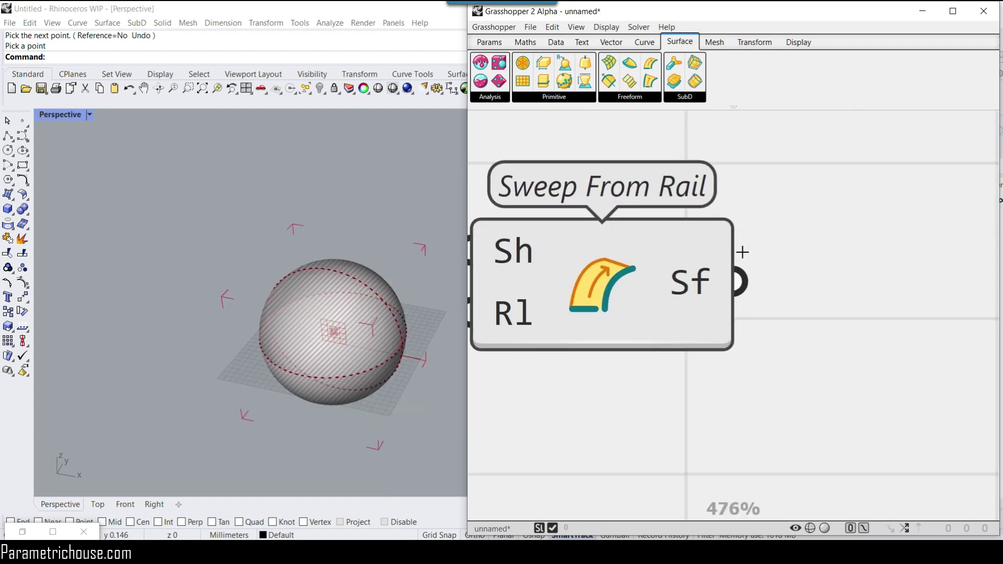
right_click(698, 279)
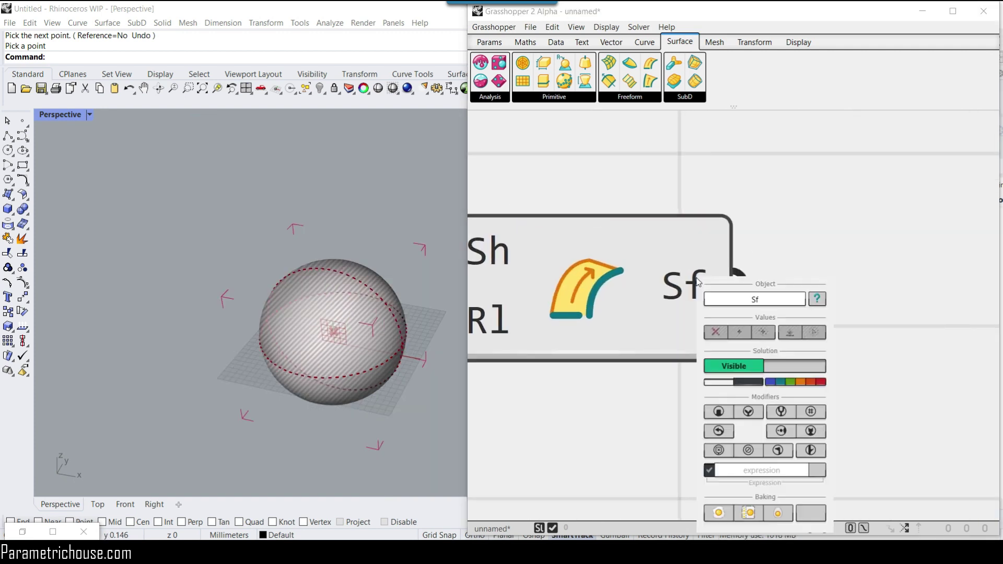
left_click(777, 384)
left_click(782, 383)
left_click(791, 383)
left_click(801, 383)
left_click(813, 383)
left_click(821, 383)
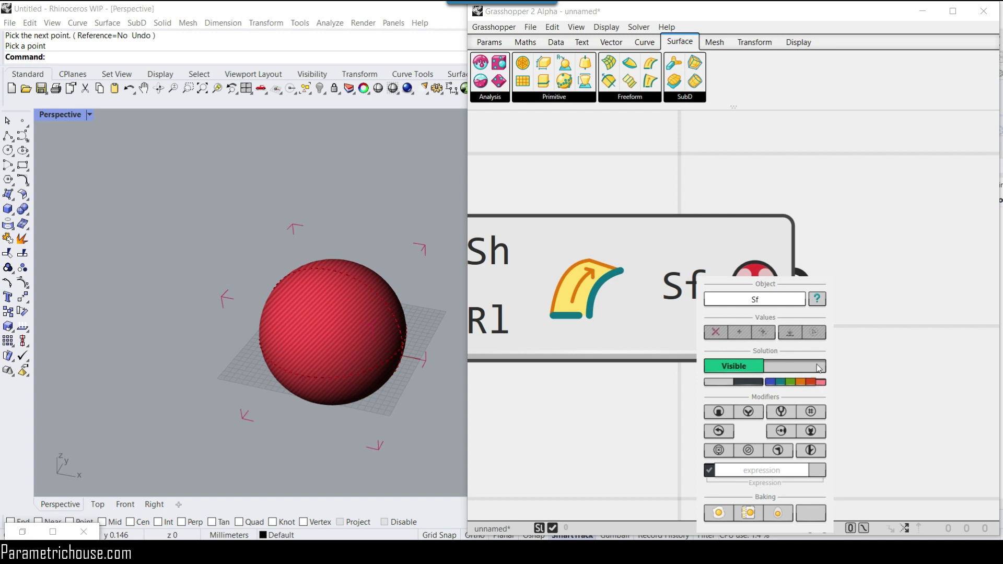
Step: Colour the Cr output of the Circle Radius feeding Sh teal and that of the one feeding Rl orange
scroll(846, 244, "down", 5)
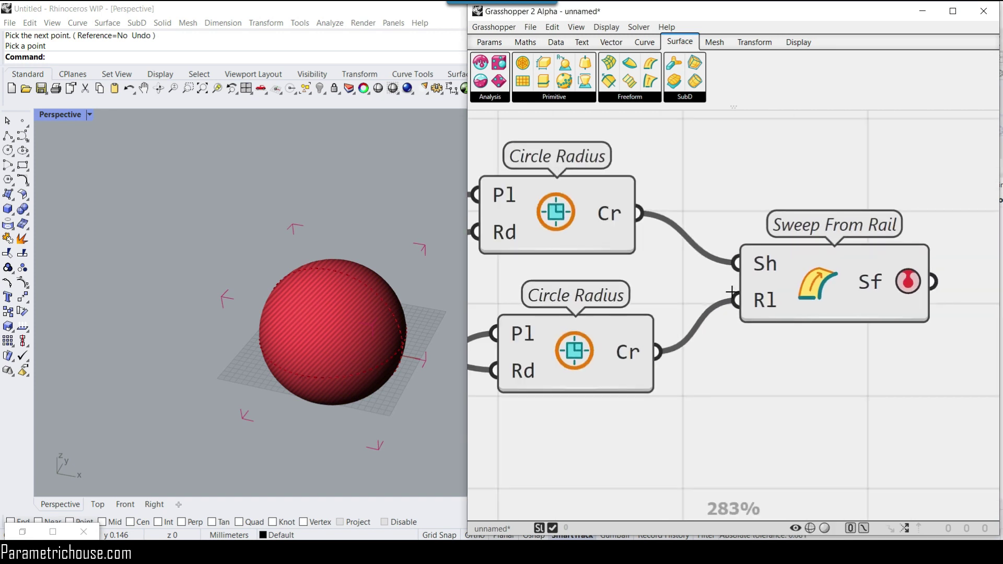
right_click(619, 214)
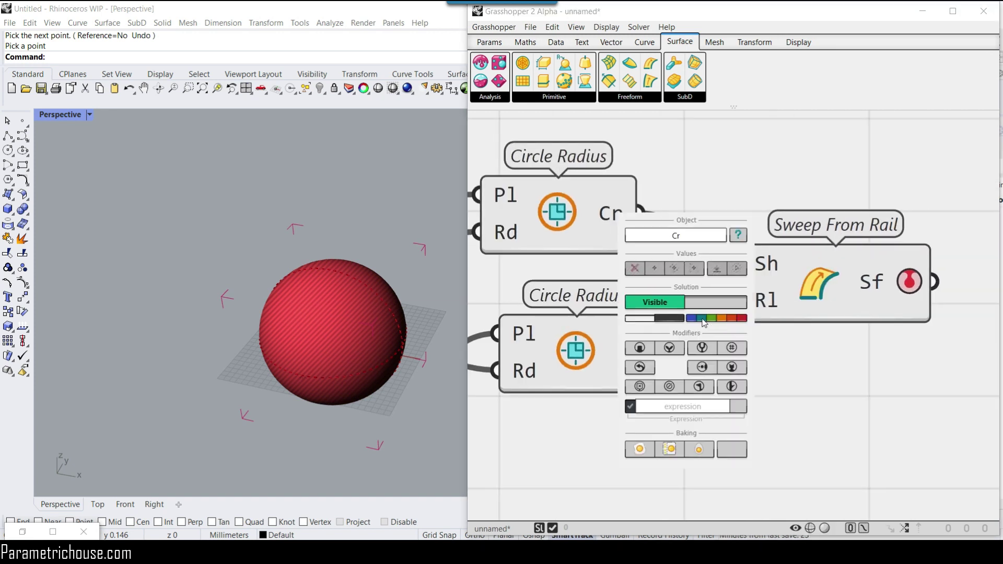
left_click(702, 319)
right_click_drag(584, 337, 567, 319)
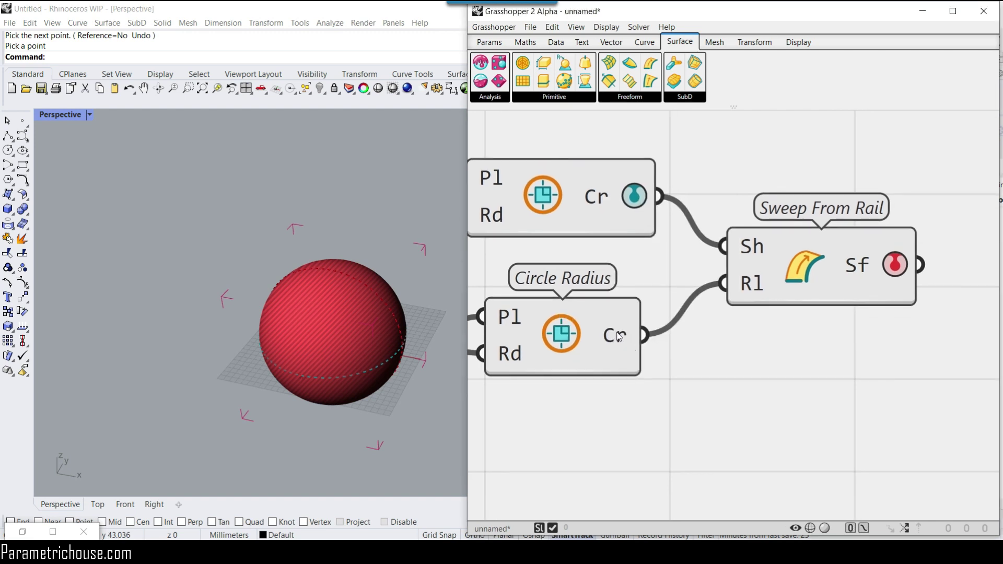
right_click(618, 337)
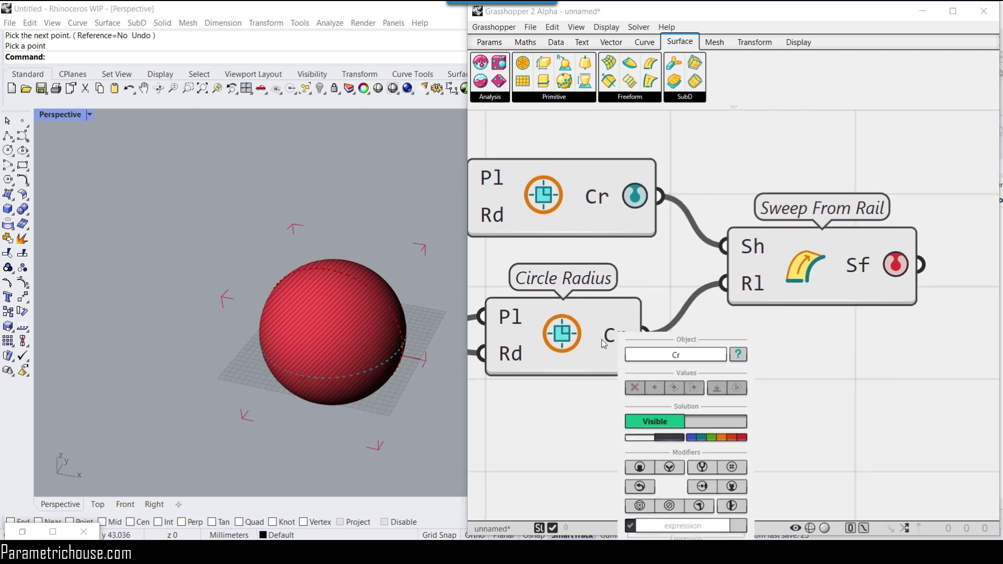
left_click(715, 439)
right_click_drag(347, 331, 387, 334)
scroll(388, 335, "up", 4)
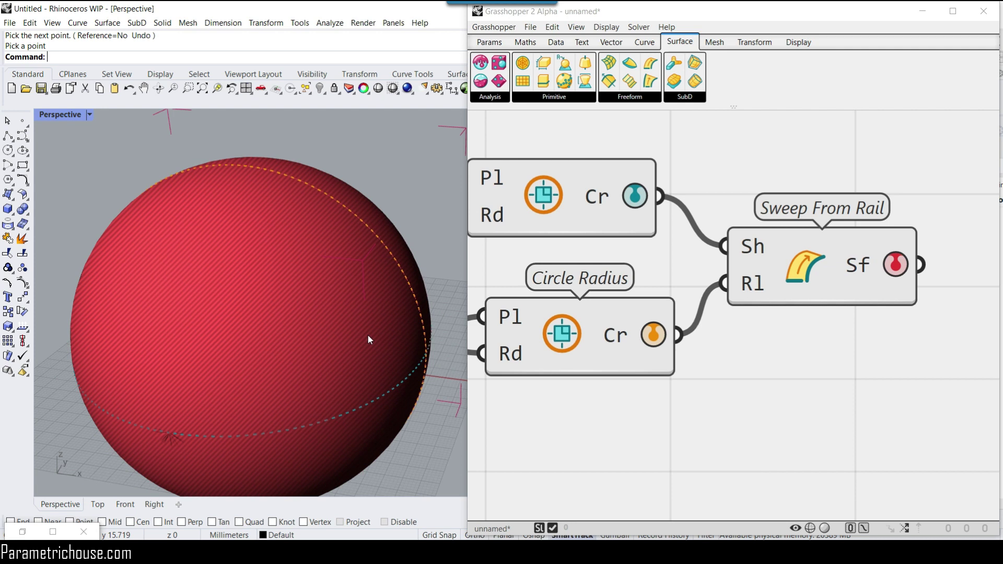
Step: Reset the display colour of the sweep's Sf output and give it a custom light purple with the Colour Picker
left_click(824, 298)
left_click(823, 327)
right_click_drag(824, 327, 682, 334)
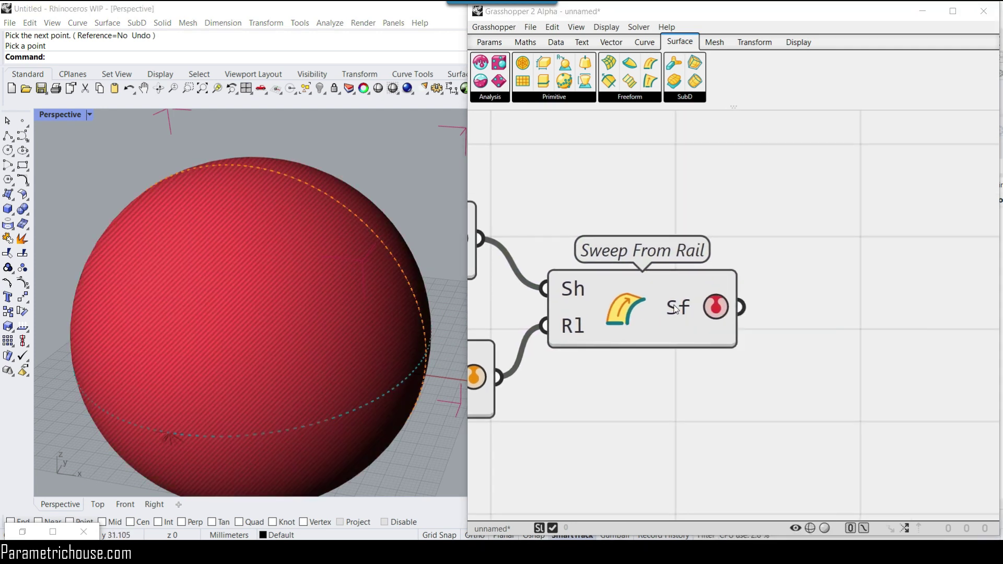
right_click(696, 315)
left_click(701, 412)
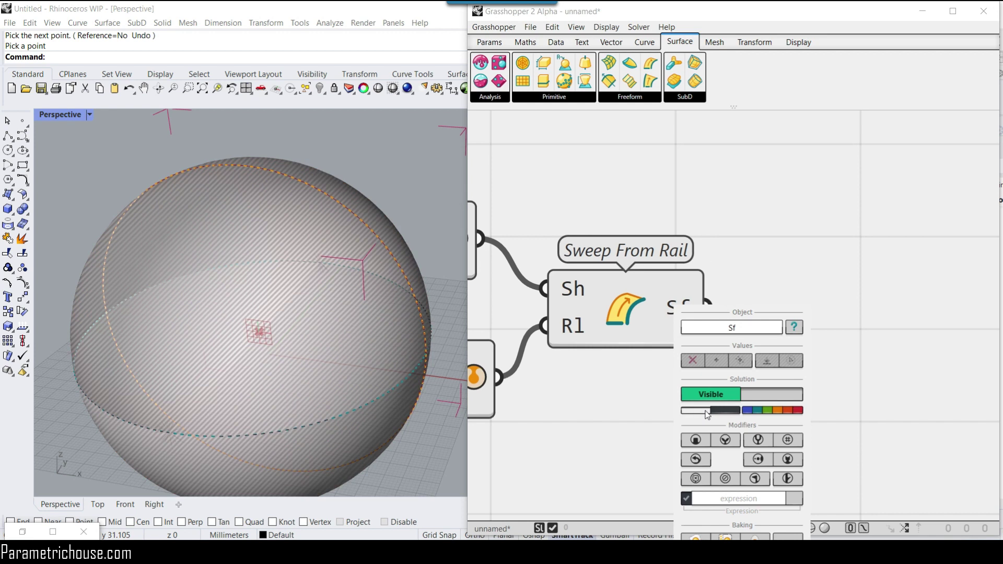
left_click(725, 411)
left_click_drag(688, 346, 786, 352)
left_click(815, 249)
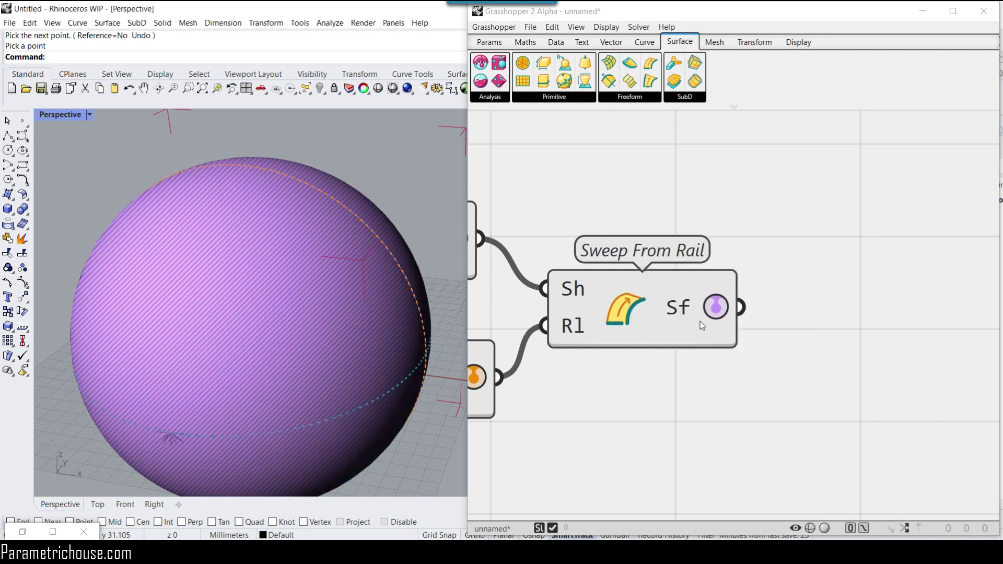
Step: Compare the Colour Picker's colour spaces and pick a pale lavender for the Sf output on the H*SP sphere
right_click(672, 312)
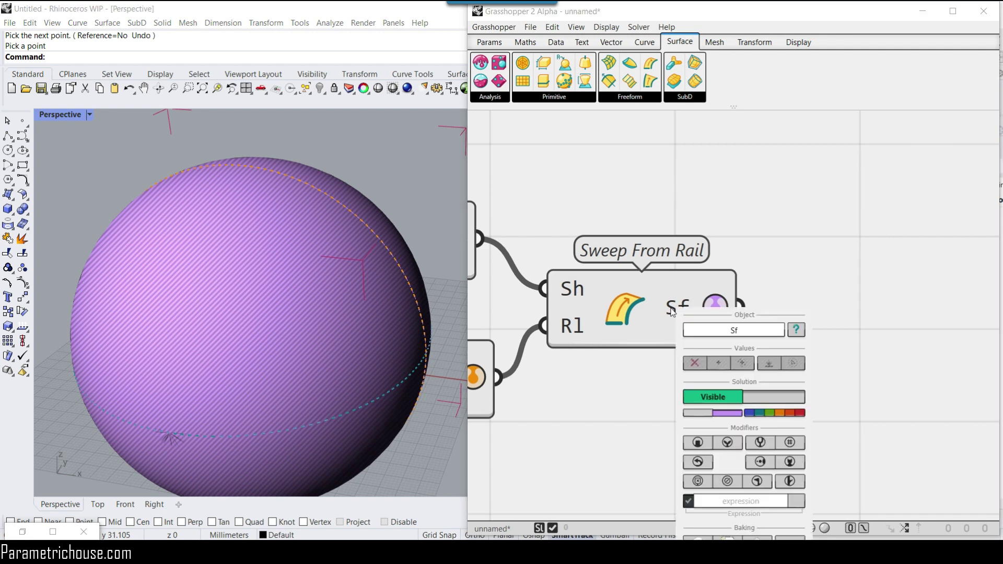
left_click(721, 416)
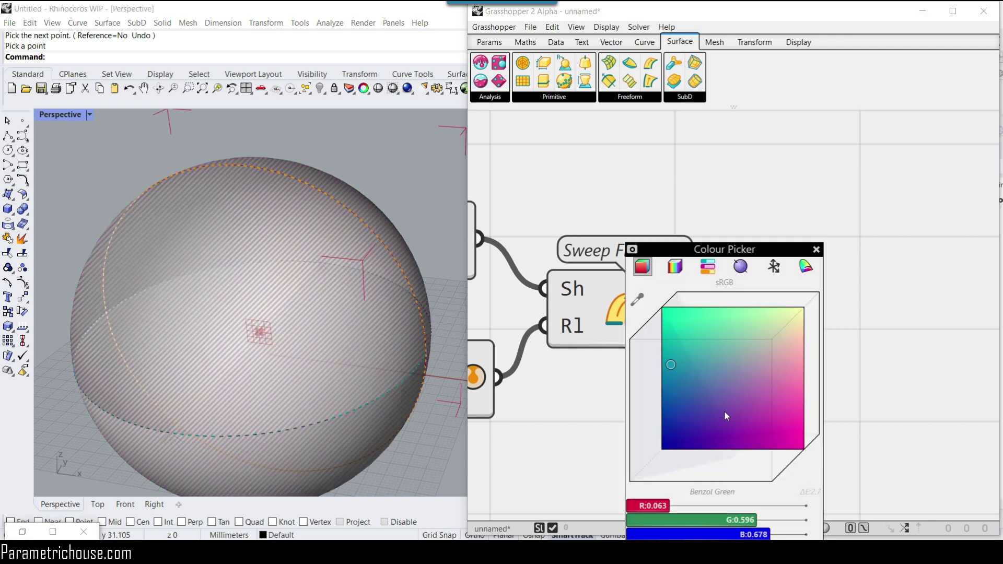
left_click(708, 267)
left_click(741, 267)
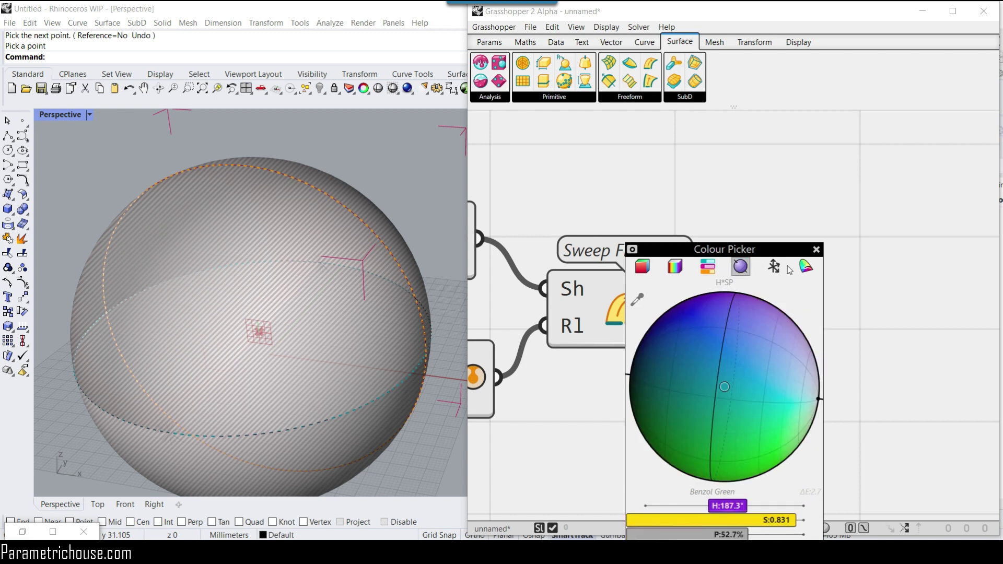
left_click(774, 267)
left_click(741, 267)
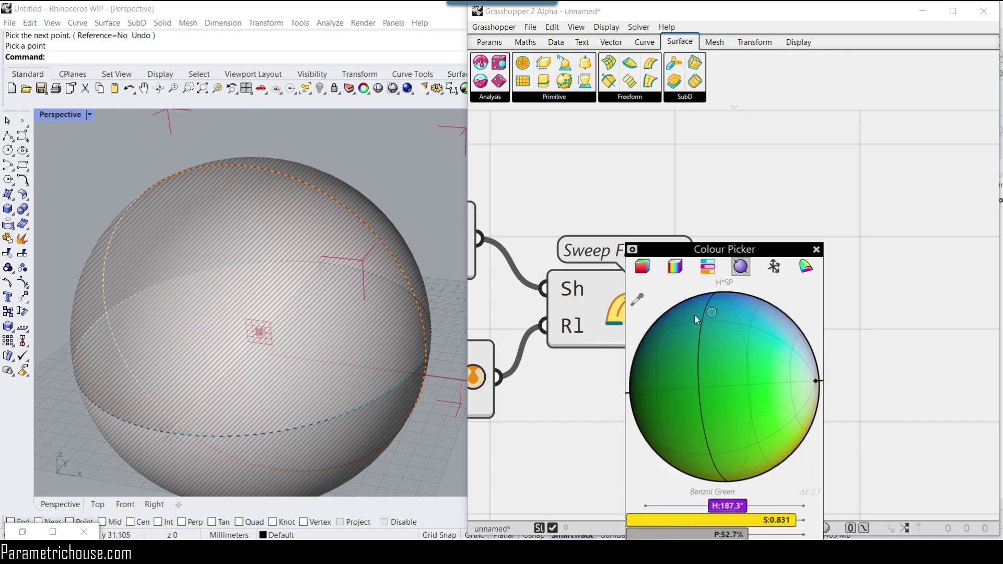
left_click_drag(685, 381, 790, 358)
left_click(816, 249)
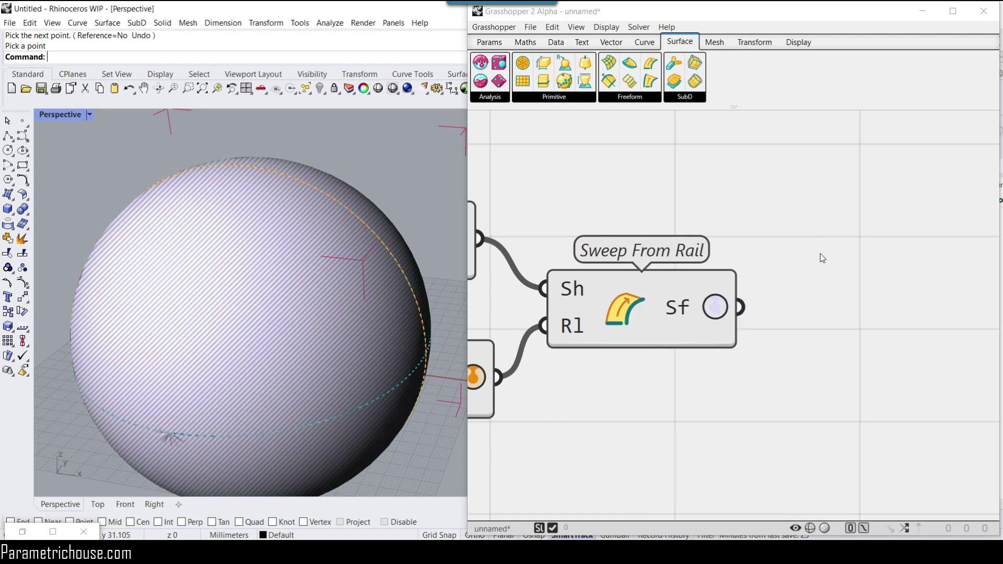
Step: Restore the default display colour of the Sf output and view the output's description
right_click(689, 314)
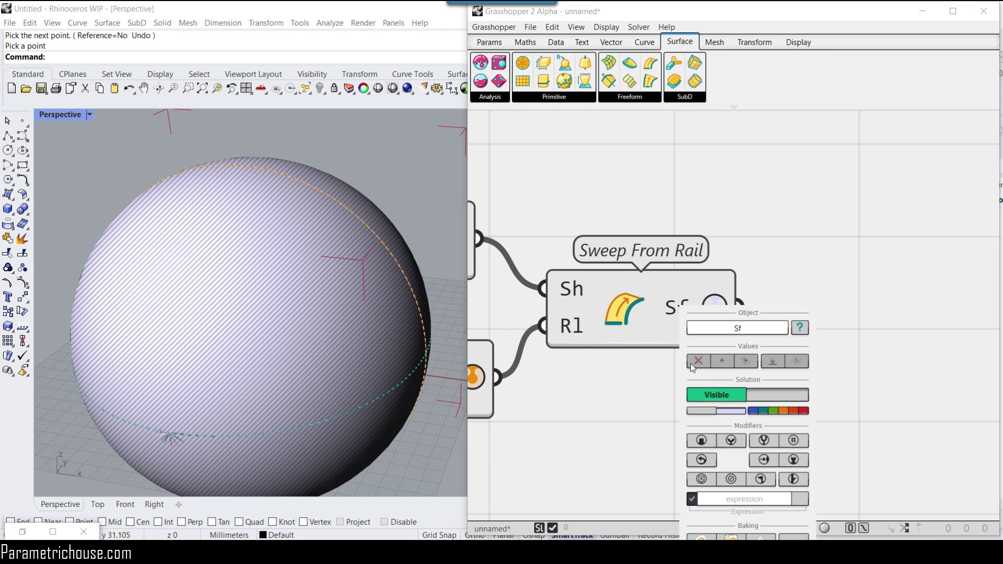
left_click(703, 411)
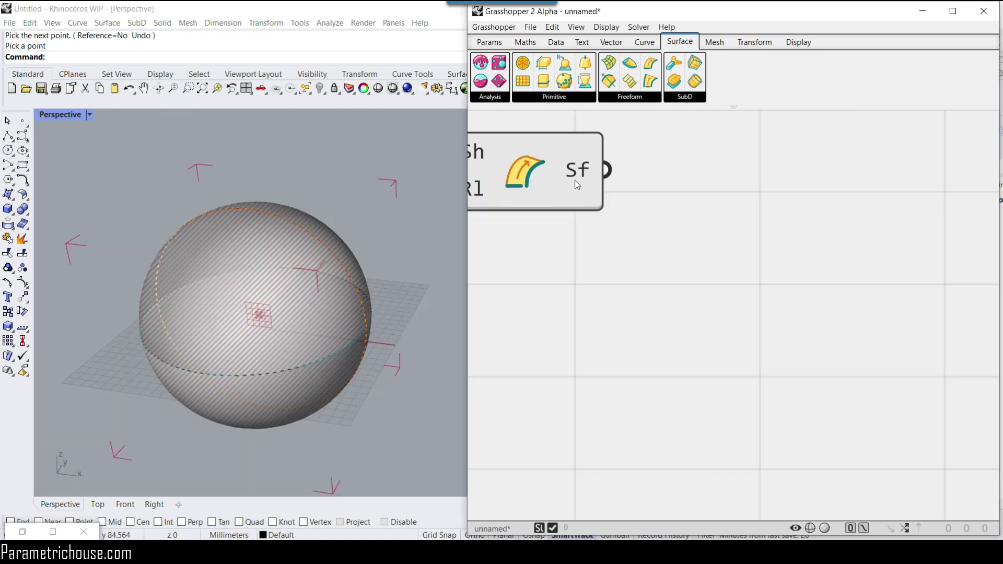
mouse_move(576, 183)
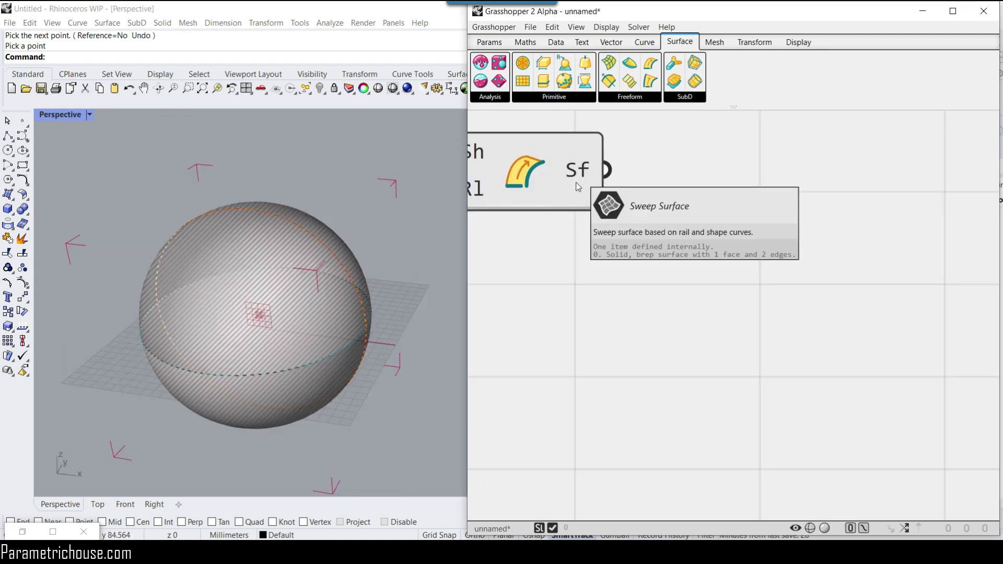
scroll(785, 244, "down", 5)
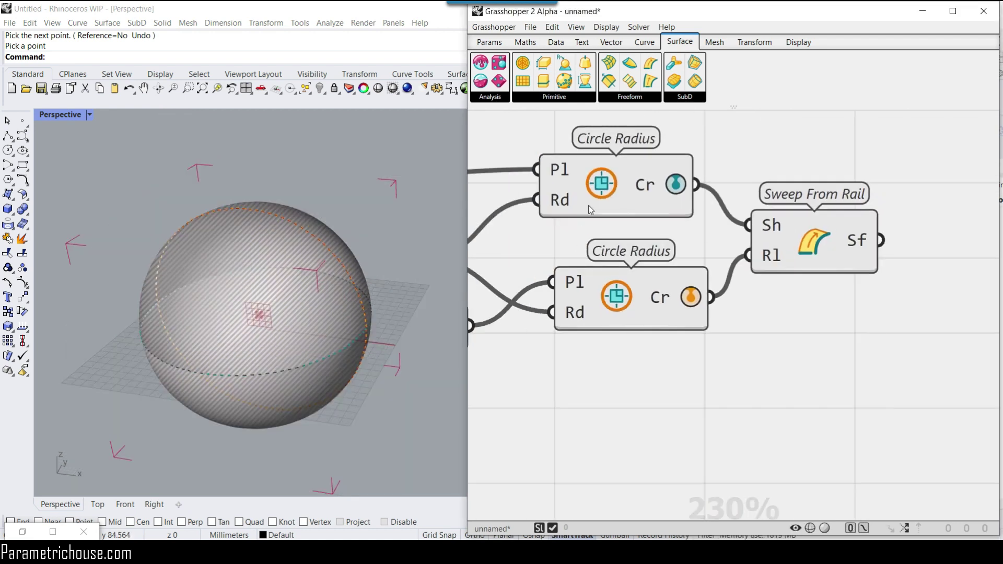
Step: Add the expression 0.5*x to the Rd input of the Circle Radius feeding the sweep's Sh input
right_click(554, 204)
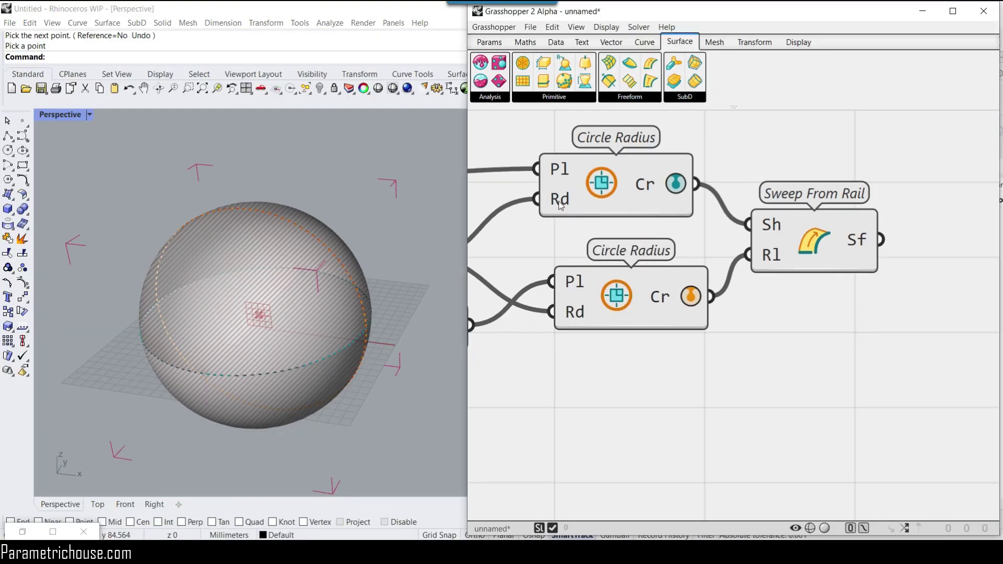
right_click(538, 201)
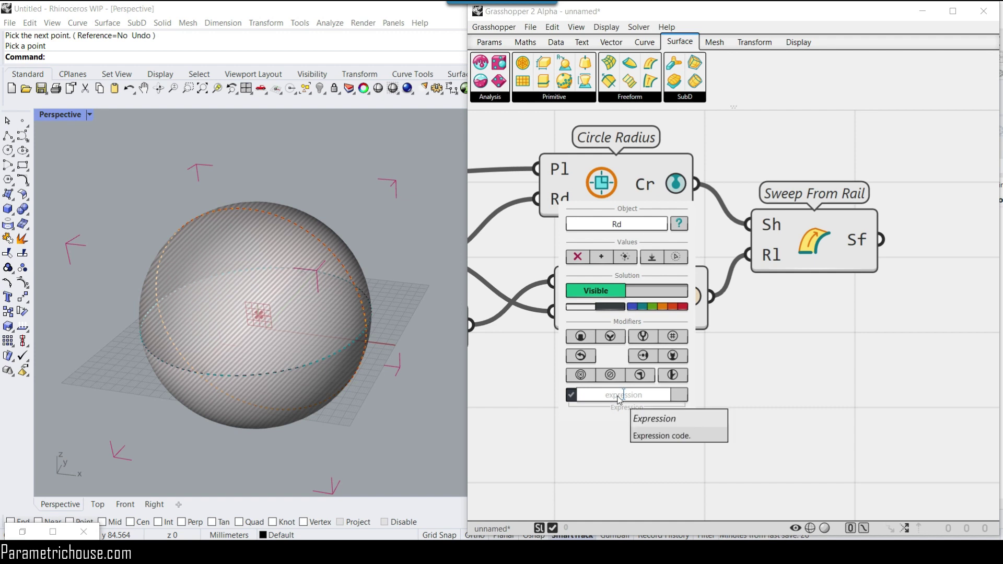
type("0.5")
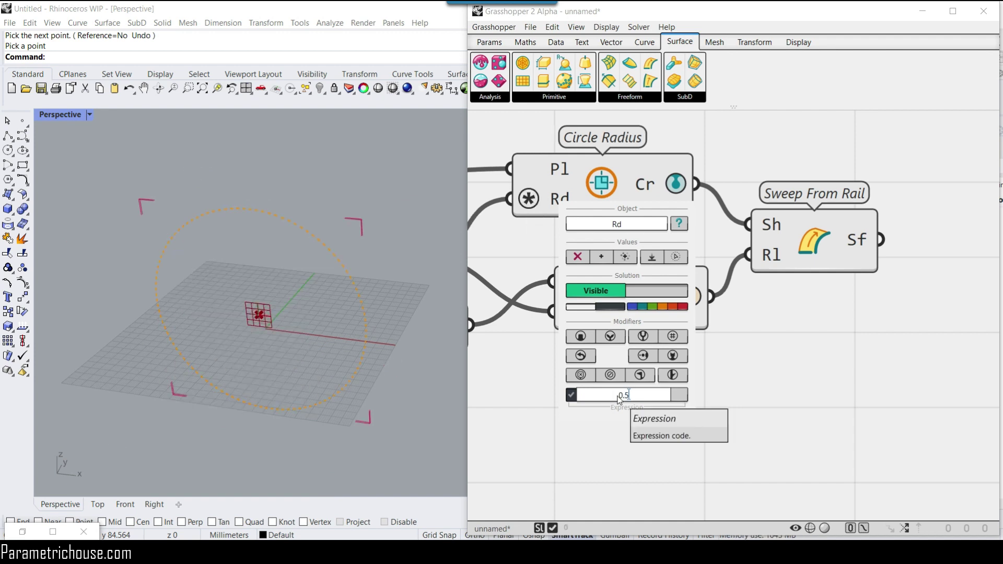
type("*x")
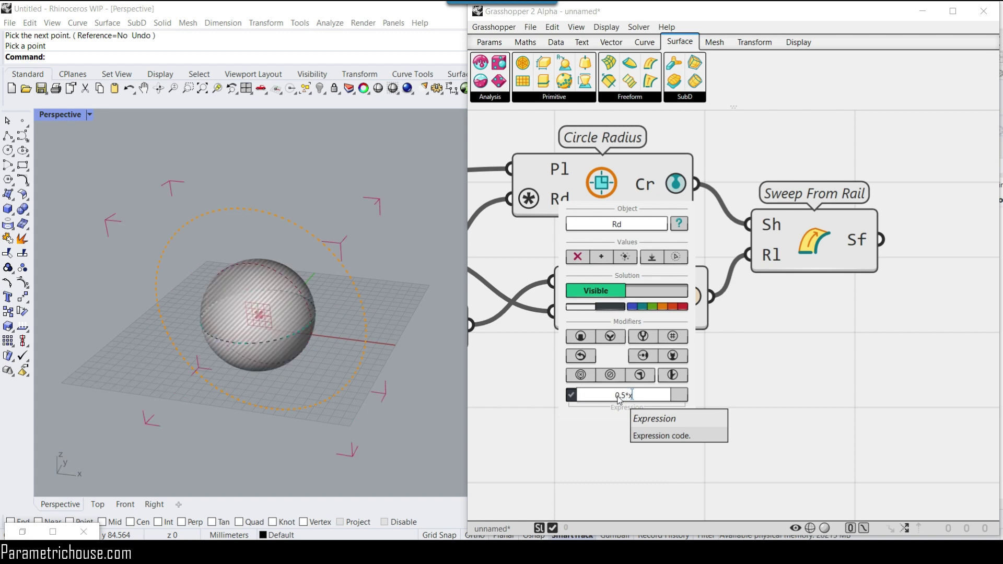
left_click(729, 393)
right_click_drag(271, 331, 258, 317)
scroll(258, 318, "up", 4)
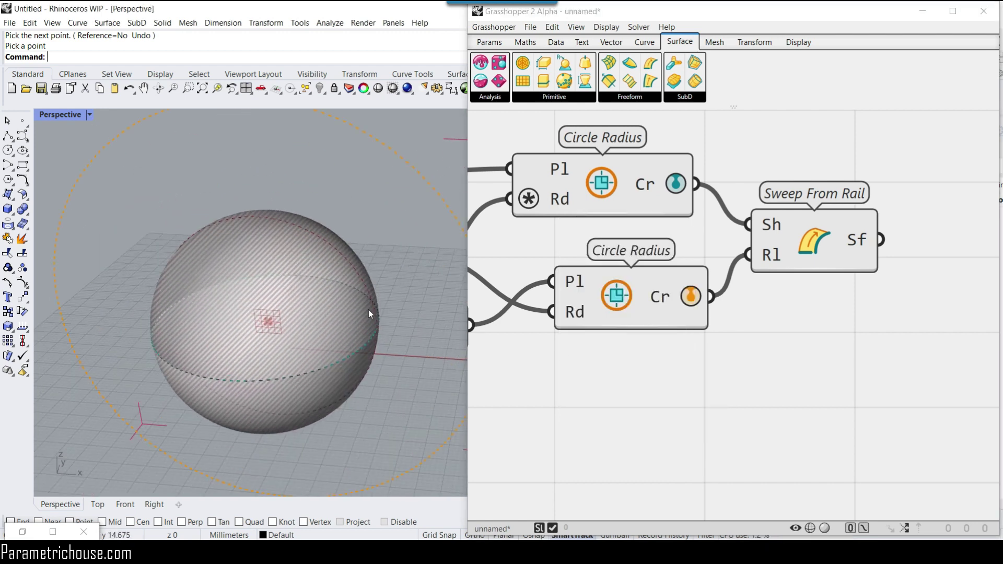
Step: Switch the 0.5*x expression on that Rd input on and off several times, leaving it disabled
right_click(556, 201)
left_click(569, 395)
left_click(569, 395)
left_click(569, 395)
left_click(569, 395)
left_click(569, 395)
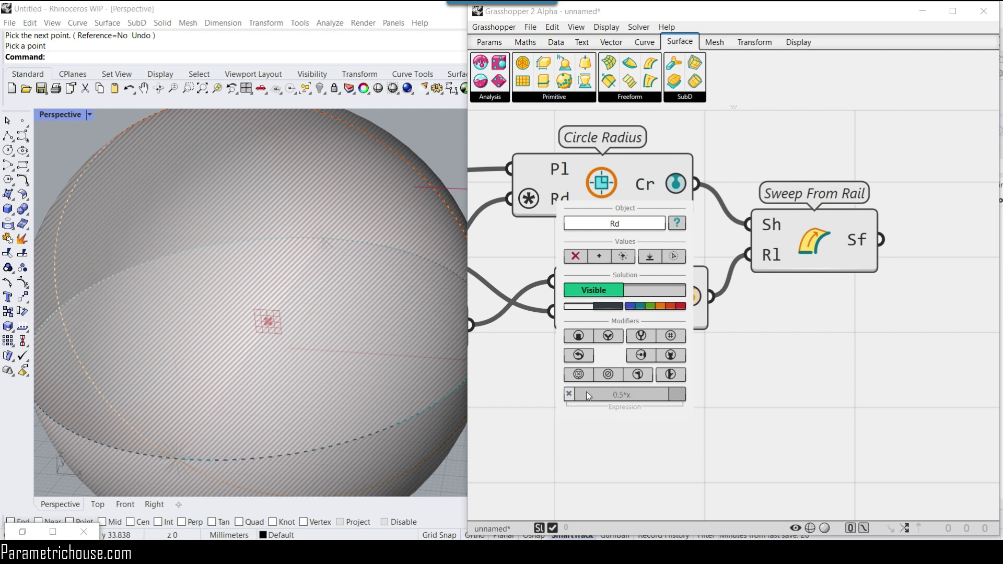
left_click(747, 402)
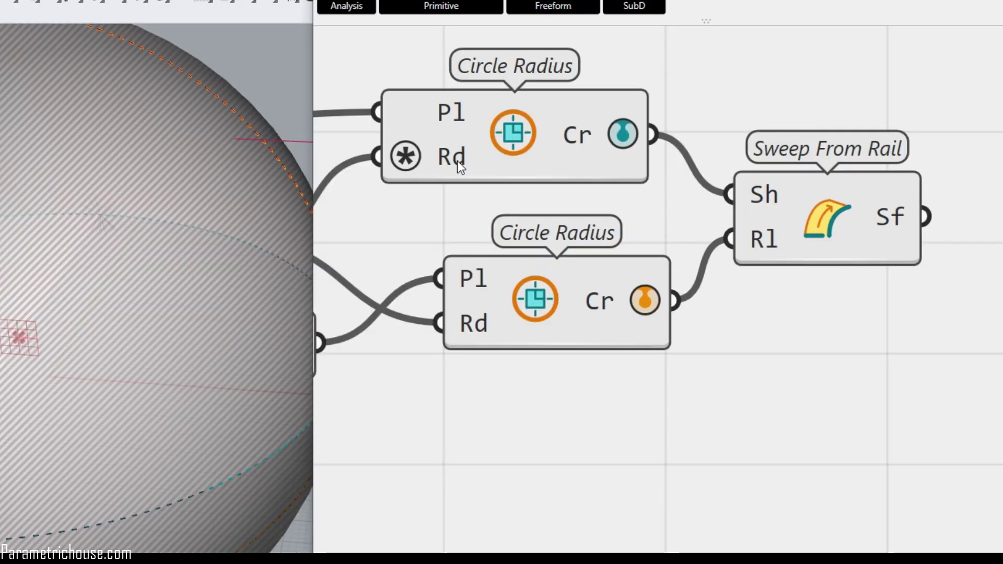
Step: Try two data modifiers on the Rd input of the Circle Radius feeding Sh, then clear its 0.5*x expression
right_click(449, 166)
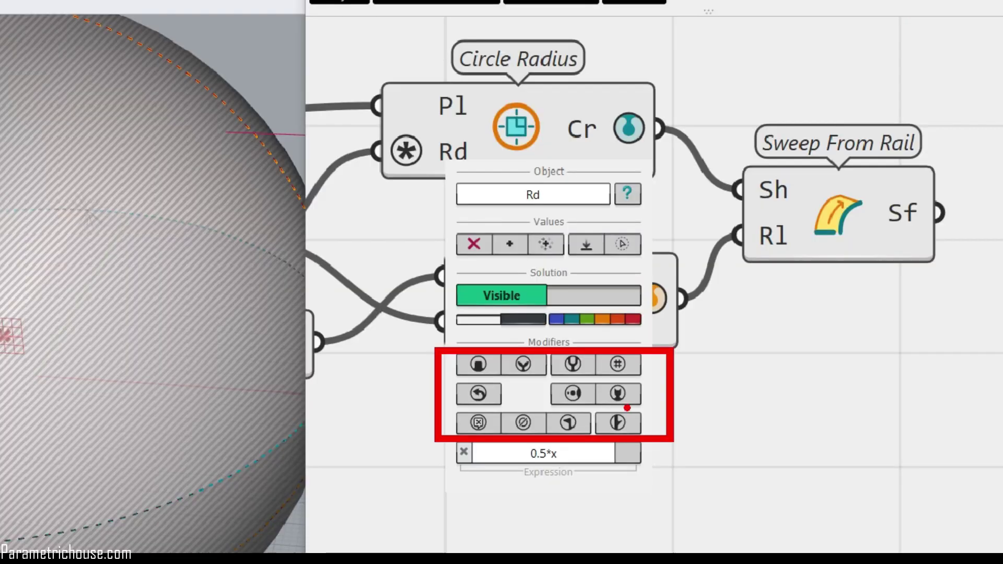
key("Escape")
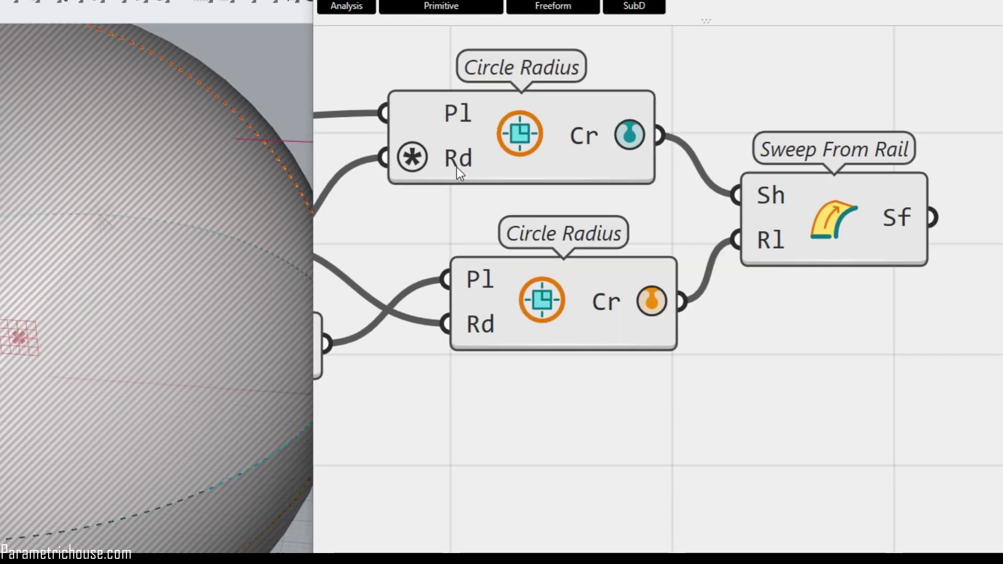
right_click(456, 168)
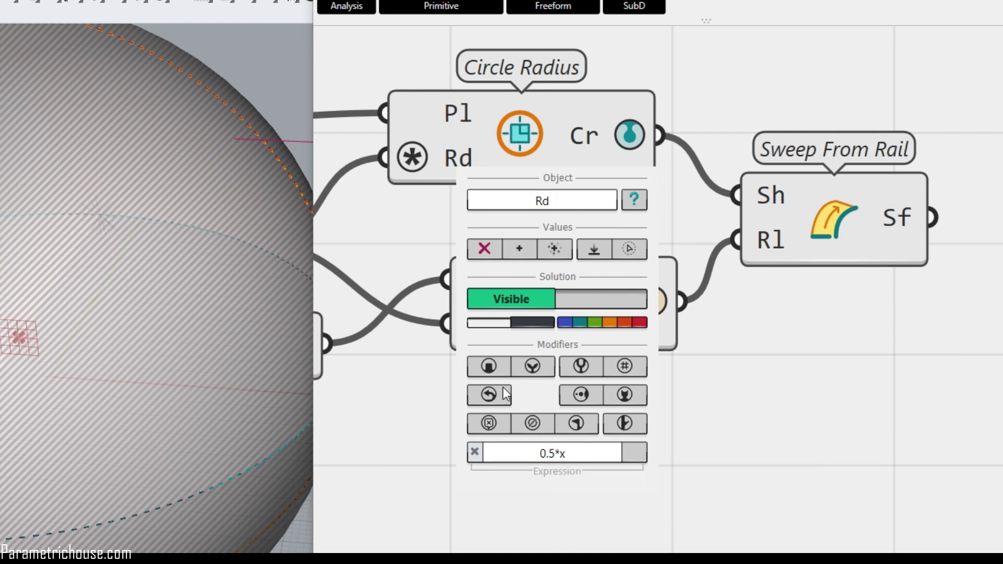
left_click(533, 367)
left_click(533, 367)
left_click(491, 365)
left_click(491, 366)
key("BackSpace")
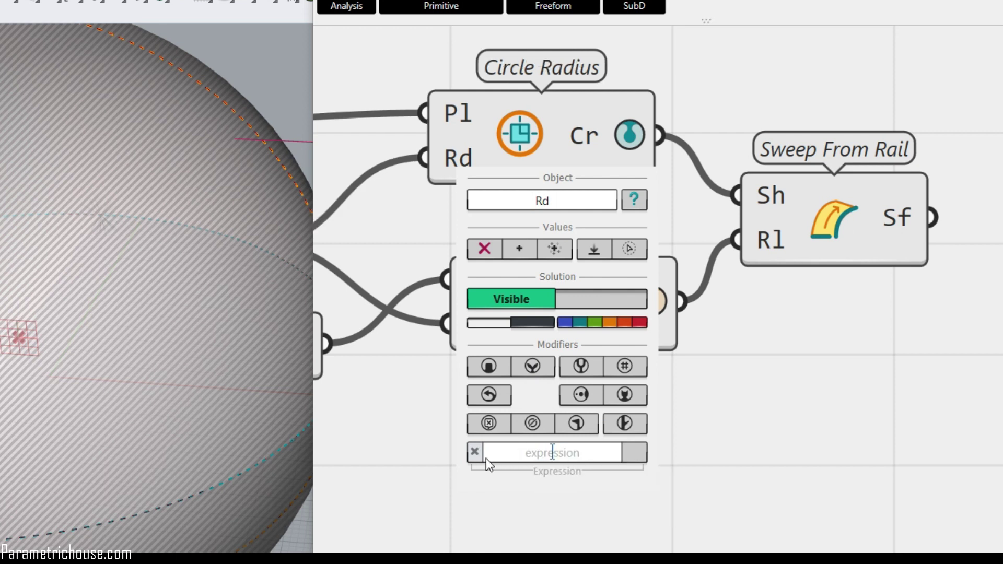
Step: Bake the Cr output of the Circle Radius feeding Sh to Layer 01 and move the baked circle outside the sphere
scroll(813, 193, "up", 2)
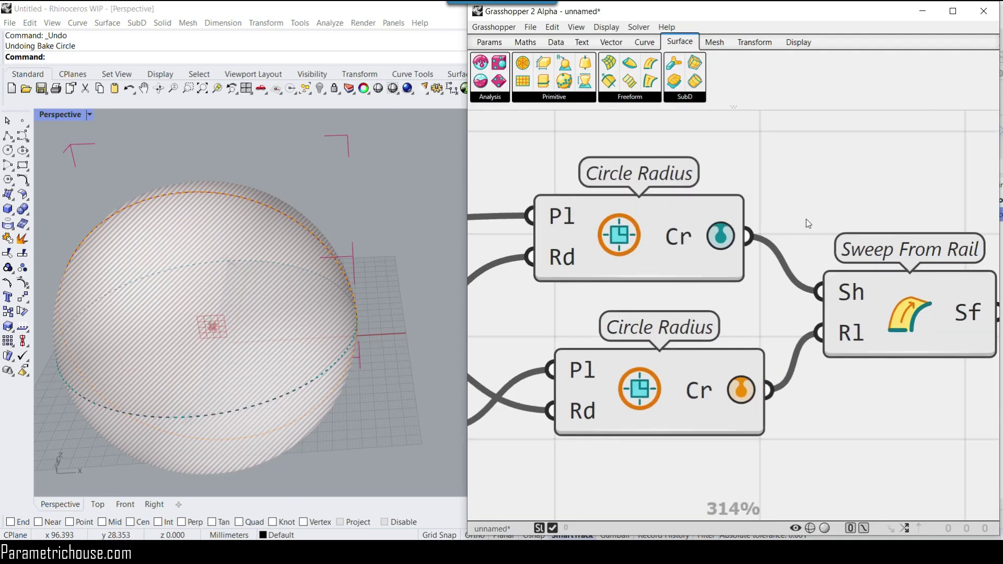
right_click_drag(316, 308, 366, 286, "shift")
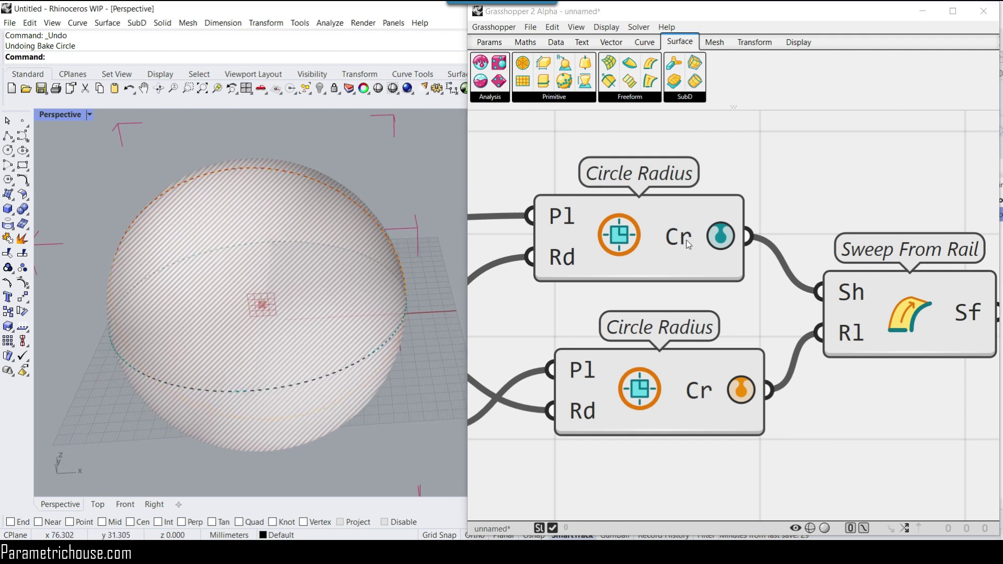
right_click_drag(685, 240, 691, 192)
right_click(688, 183)
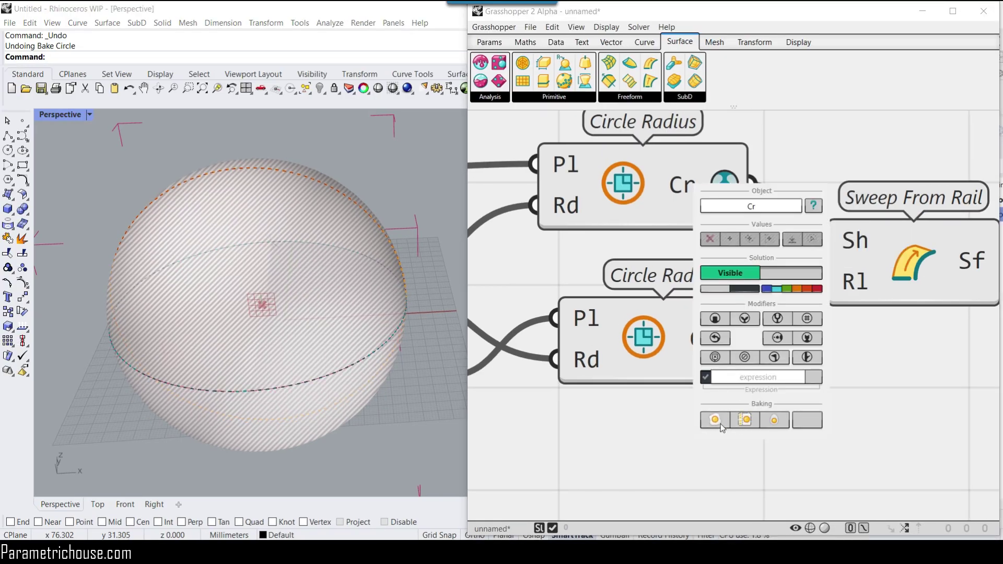
scroll(390, 390, "down", 3)
left_click(282, 379)
left_click_drag(282, 378, 125, 373)
left_click(157, 307)
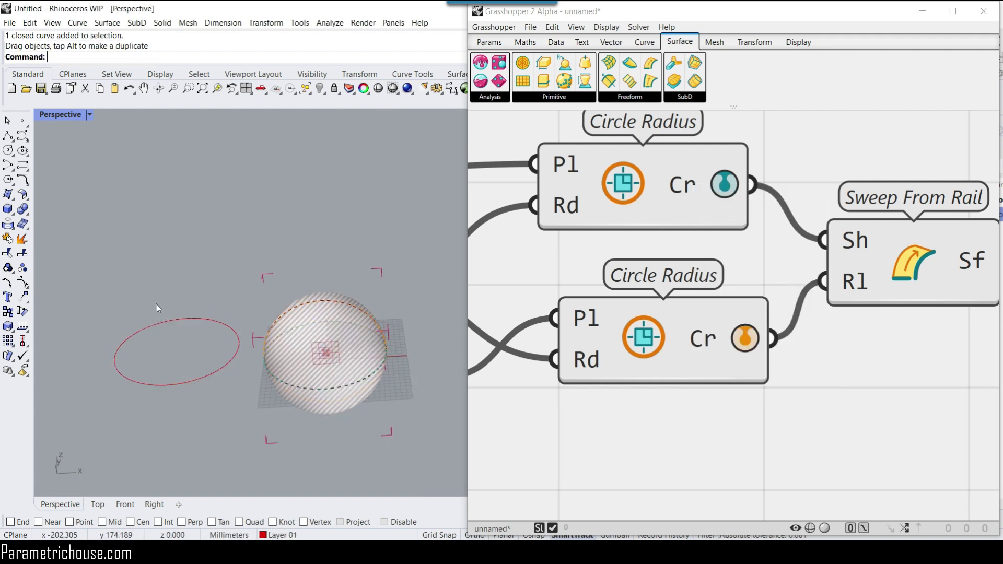
scroll(204, 406, "up", 3)
scroll(223, 390, "down", 3)
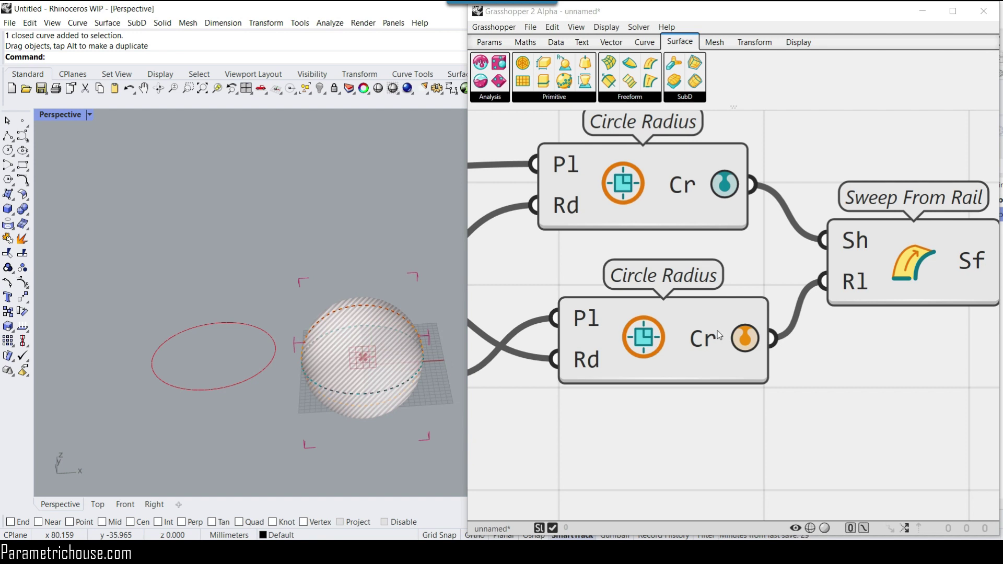
Step: Review the layer and object mode choices in the Baking Overrides of the same Cr output, and dismiss them without baking
right_click(691, 194)
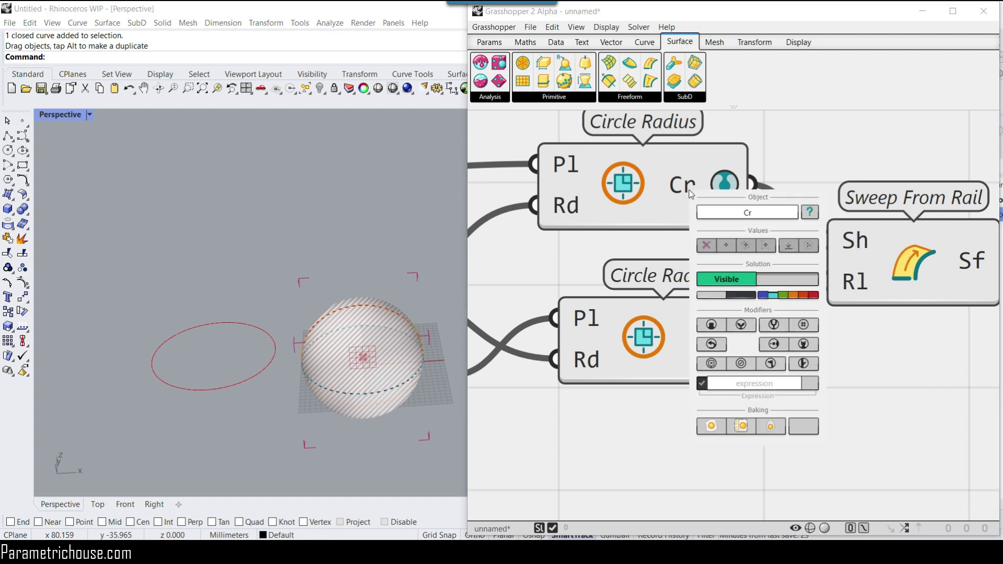
left_click(748, 427)
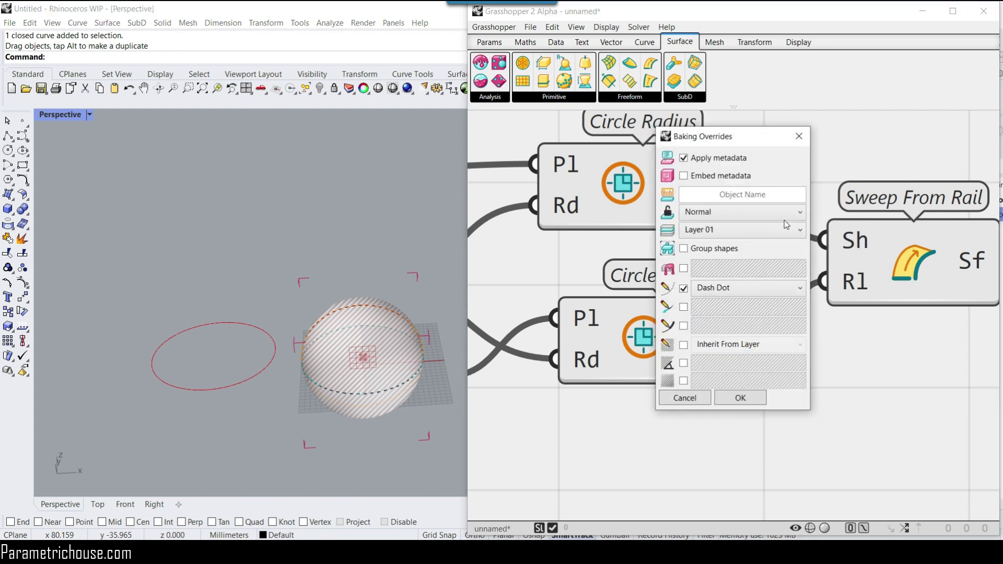
left_click_drag(704, 140, 622, 146)
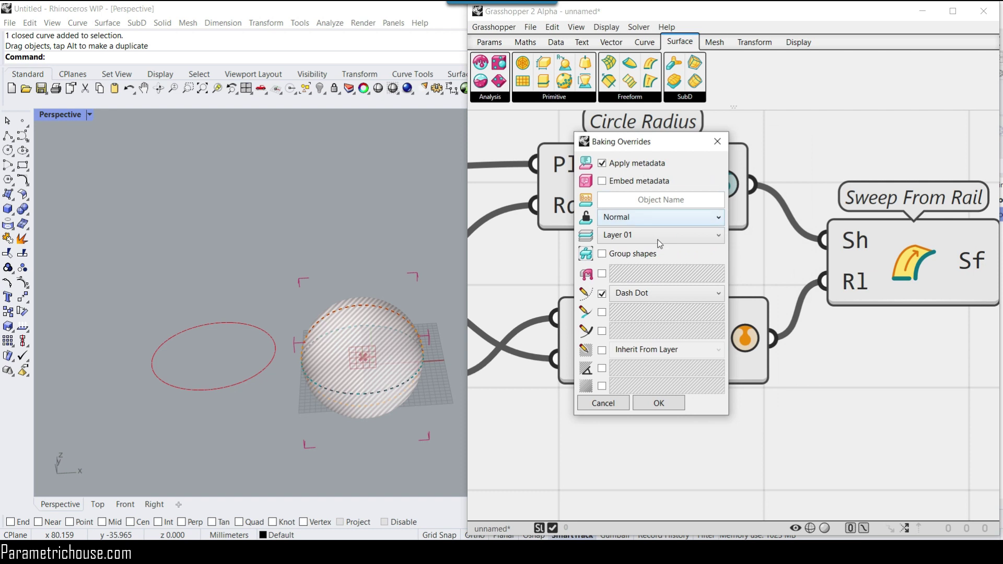
left_click(630, 234)
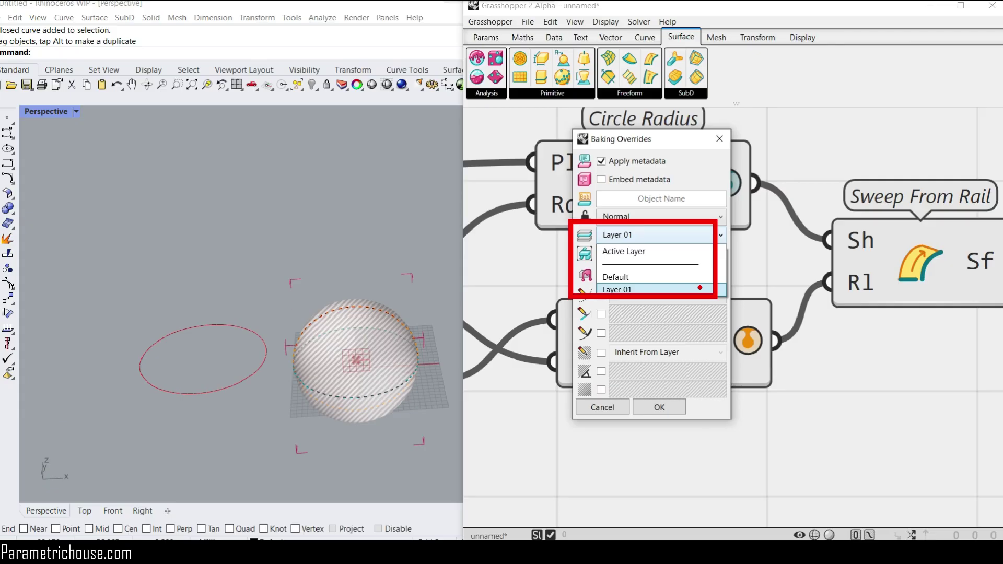
left_click(606, 340)
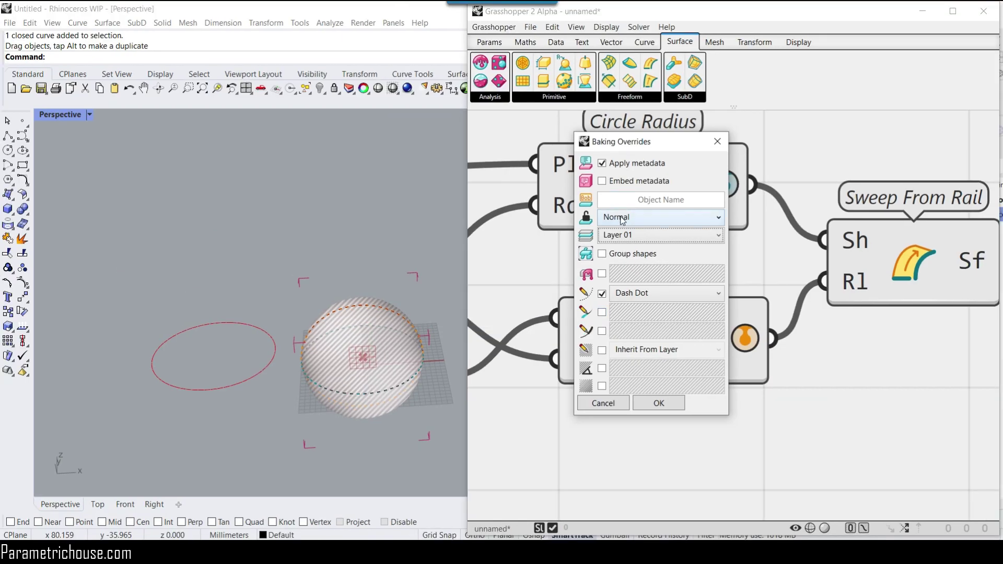
left_click(614, 218)
left_click(614, 226)
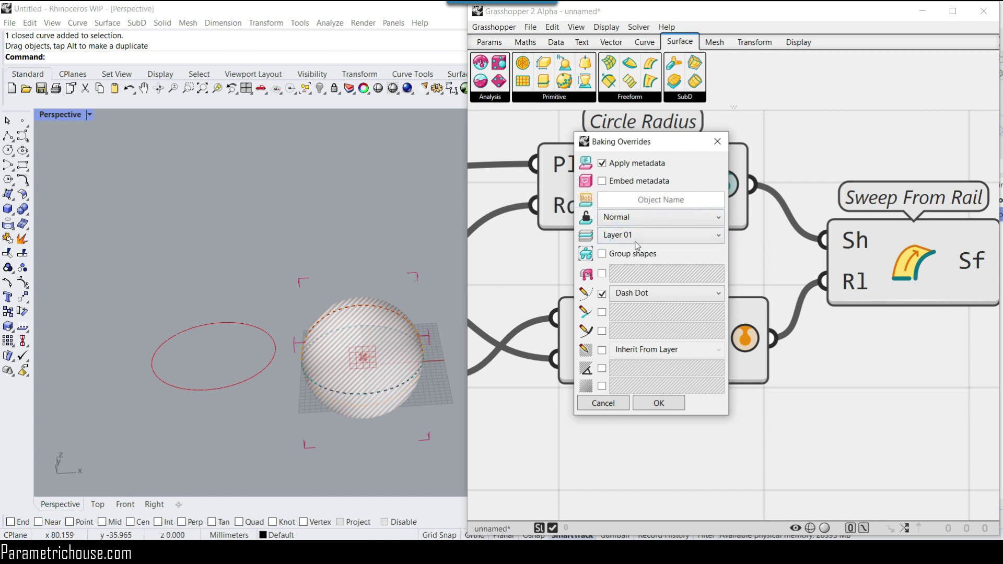
left_click(601, 404)
Step: Bake the same Cr output again without the layer and linetype overrides and move the black circle next to the red one
right_click(692, 196)
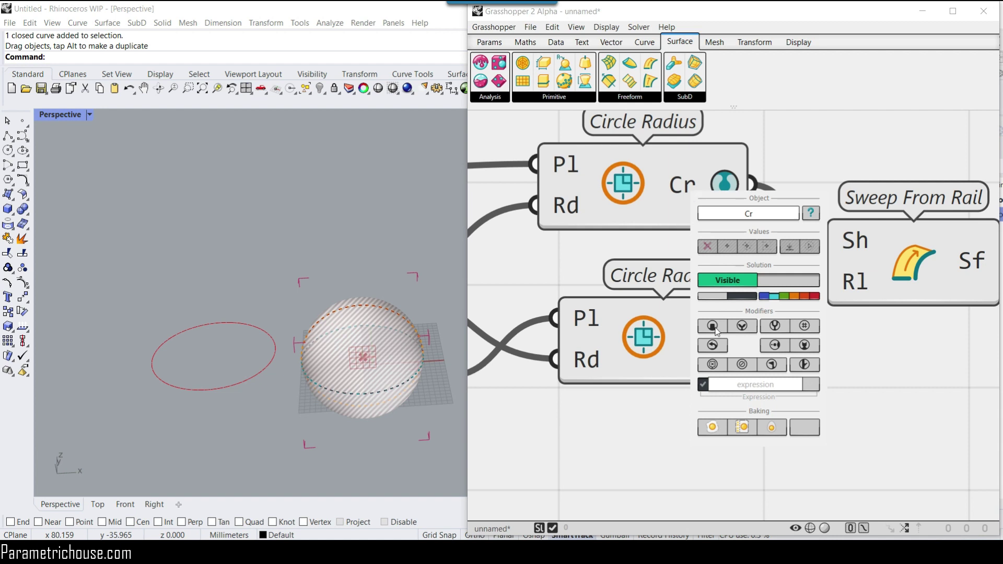
left_click(773, 431)
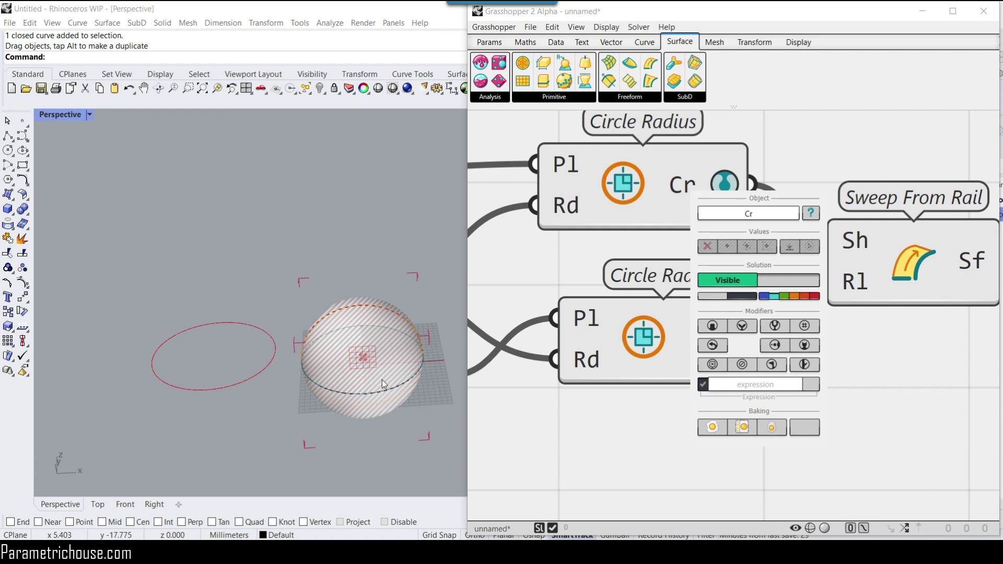
left_click_drag(383, 396, 181, 342)
left_click(223, 279)
scroll(186, 340, "up", 5)
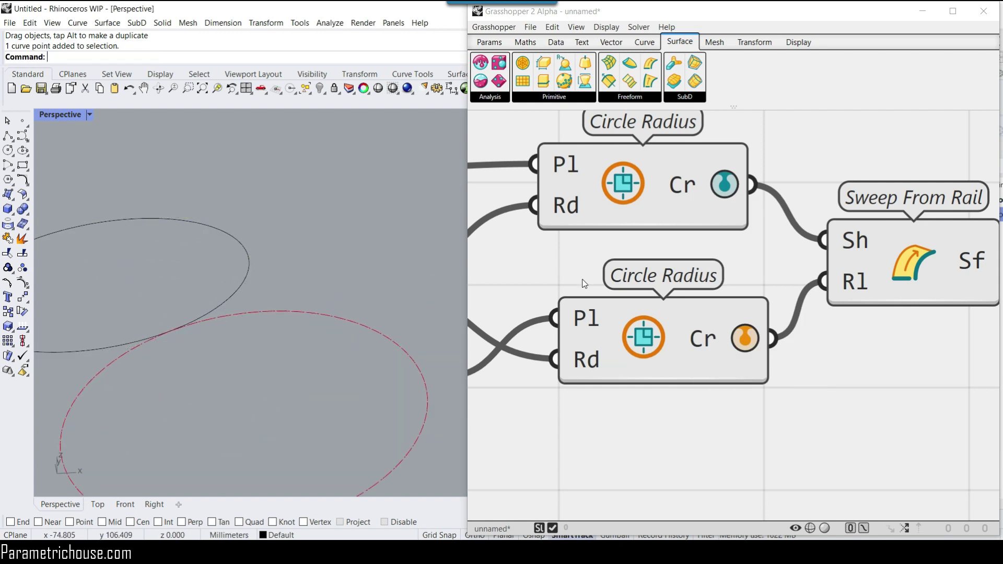
scroll(227, 315, "down", 4)
scroll(336, 368, "up", 5)
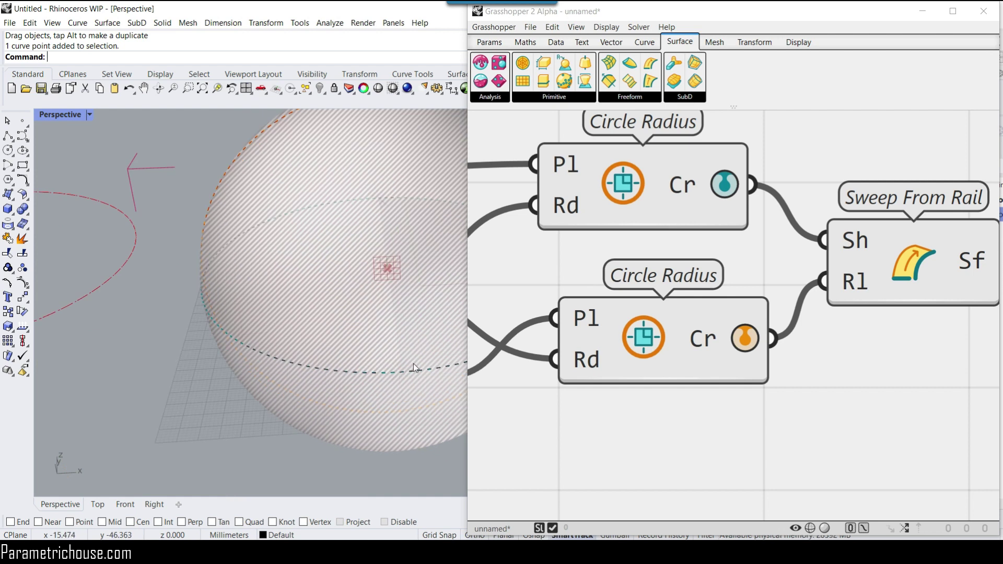
scroll(389, 350, "down", 3)
scroll(209, 307, "up", 4)
Step: Move the black circle to the far side of the red dash-dot circle, compare the two, and revisit the Cr output's baking options
left_click(160, 302)
scroll(210, 301, "down", 2)
left_click_drag(256, 288, 181, 422)
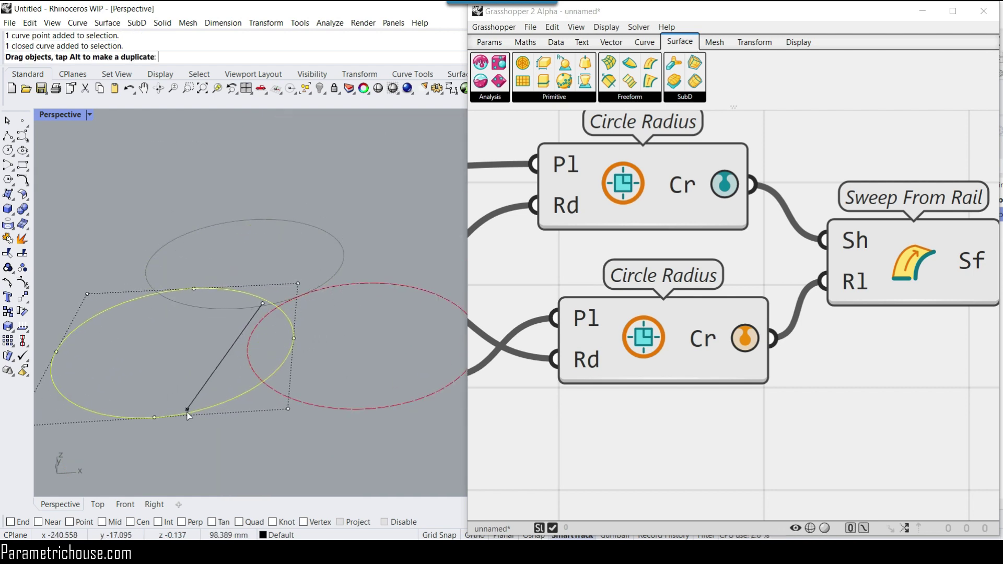
left_click(298, 285)
scroll(237, 336, "down", 2)
scroll(430, 369, "up", 4)
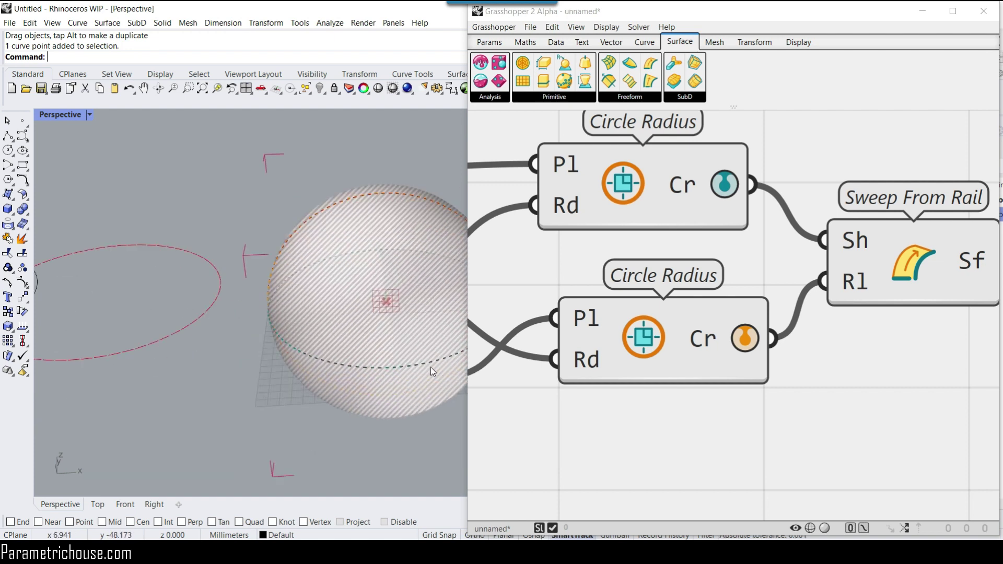
scroll(365, 369, "down", 3)
scroll(184, 343, "up", 3)
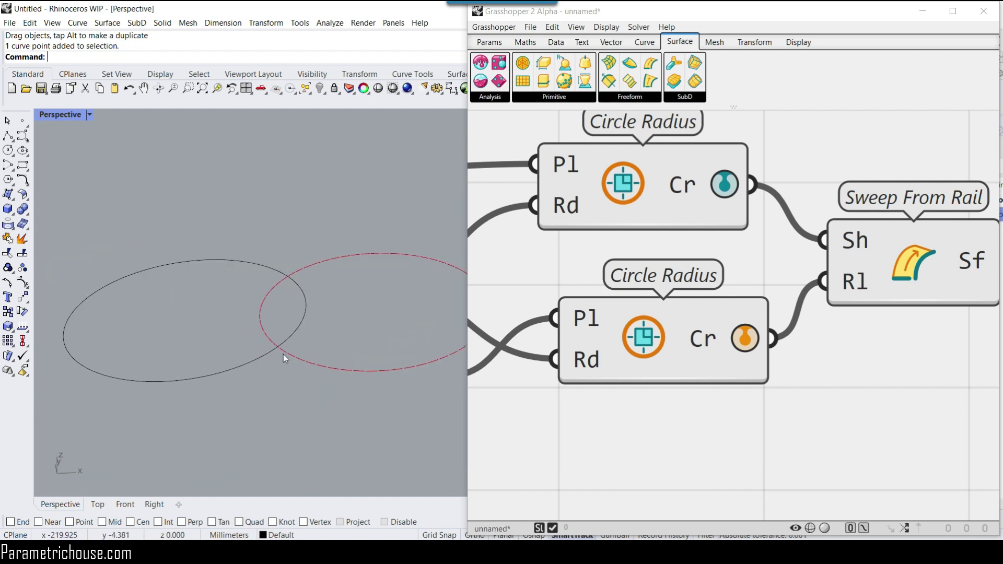
right_click(689, 182)
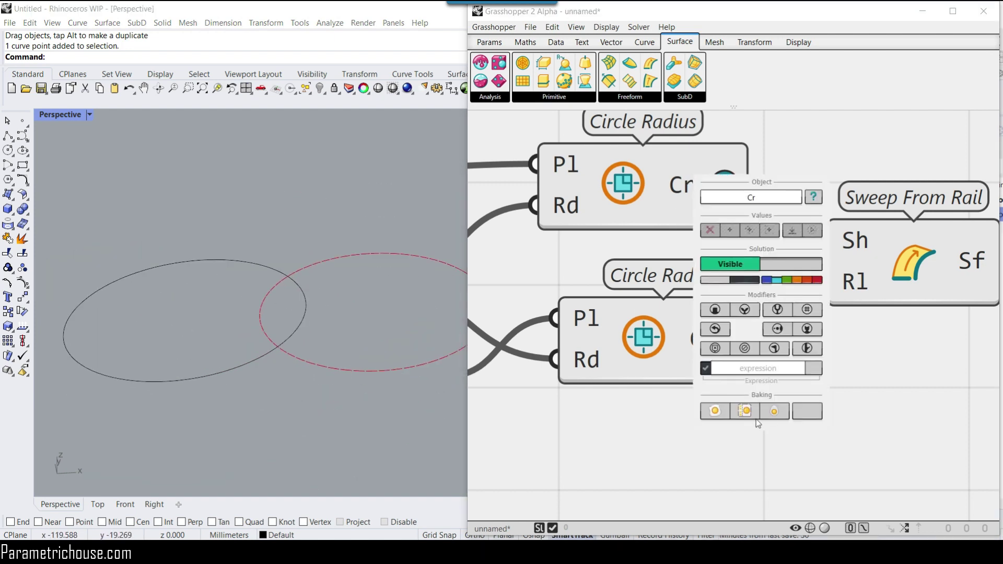
left_click(803, 411)
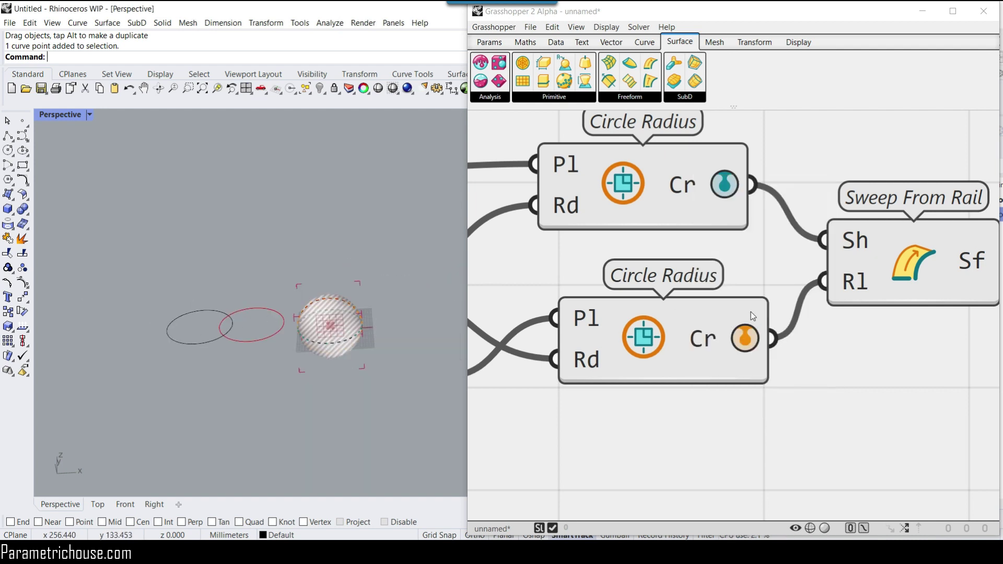
Step: Browse the Curve, Vector, Surface, Maths and Data component categories, including the Field and Spread groups
scroll(752, 314, "down", 2)
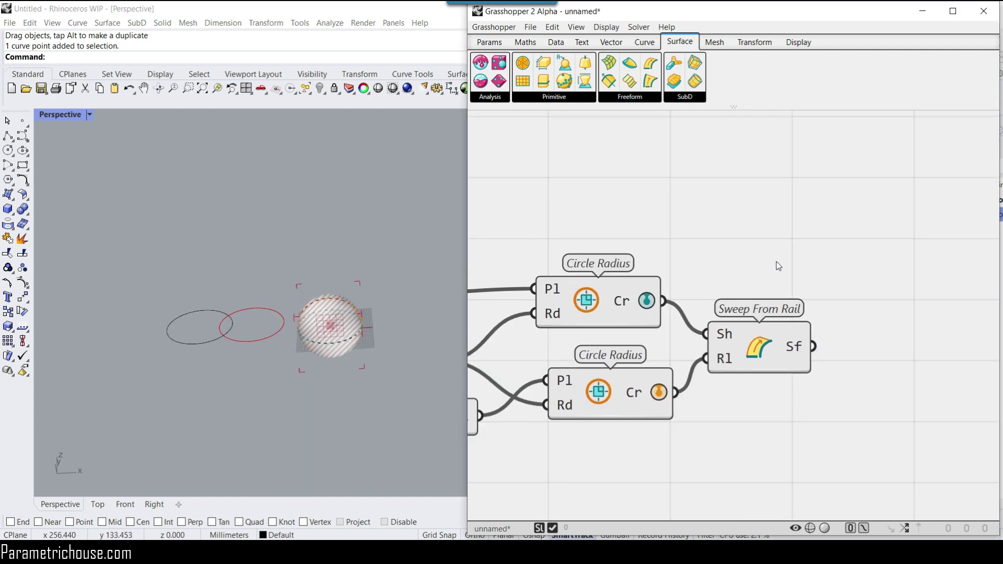
scroll(881, 283, "down", 2)
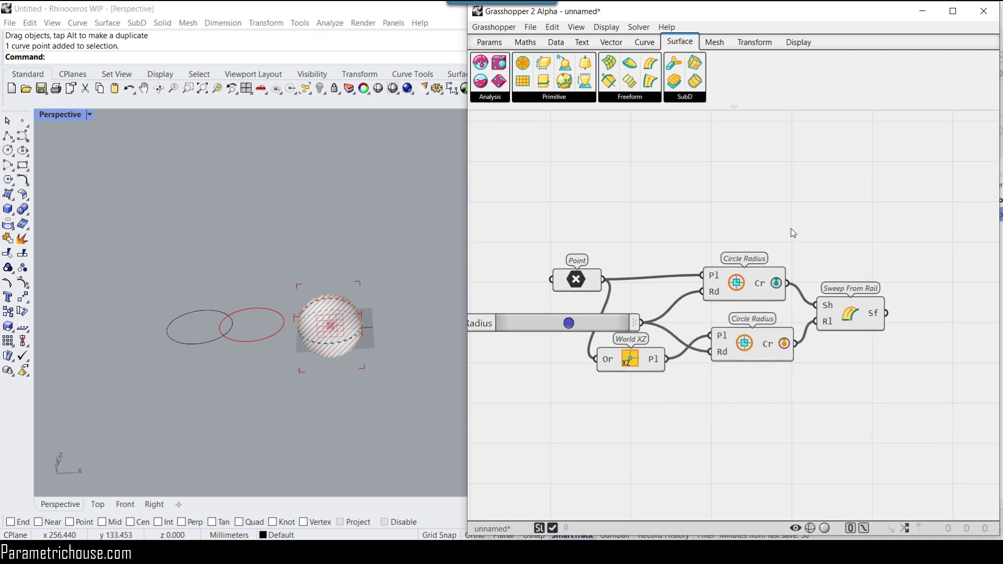
left_click(645, 42)
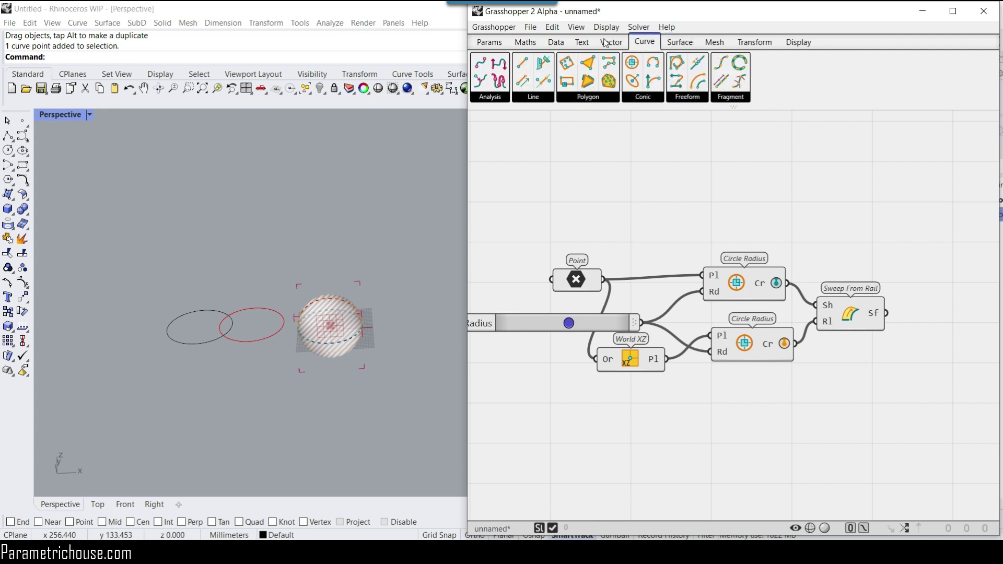
left_click(611, 42)
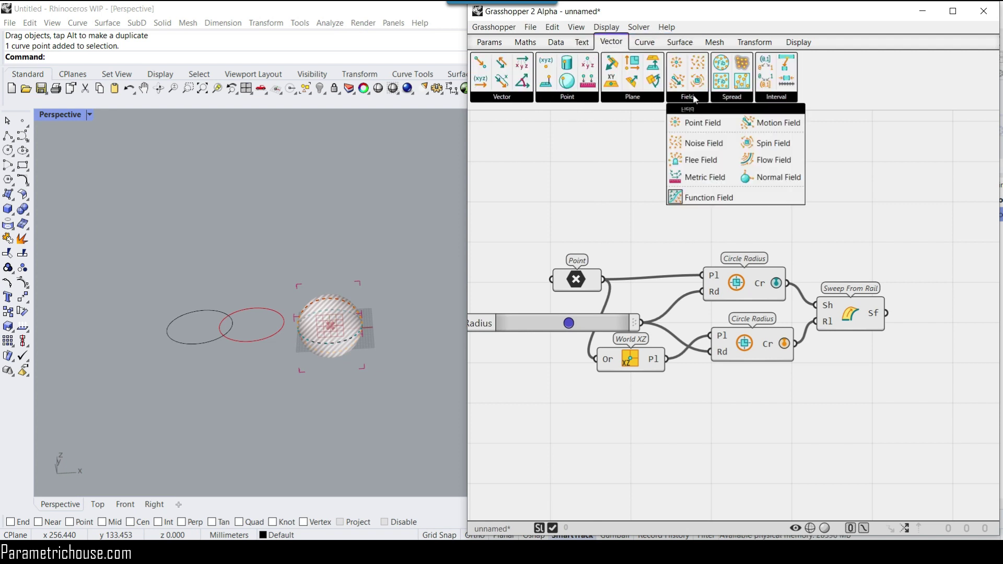
mouse_move(743, 100)
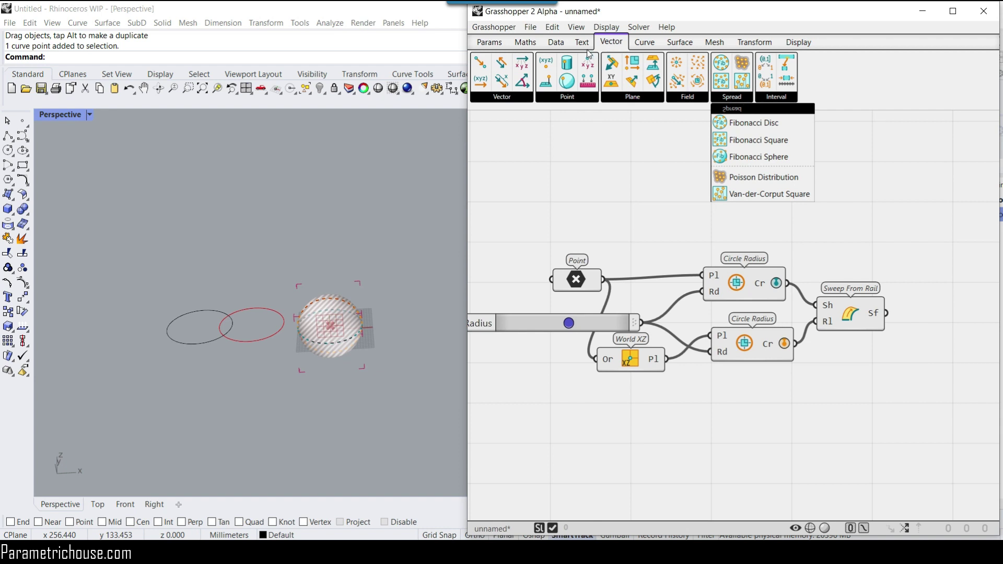
left_click(681, 46)
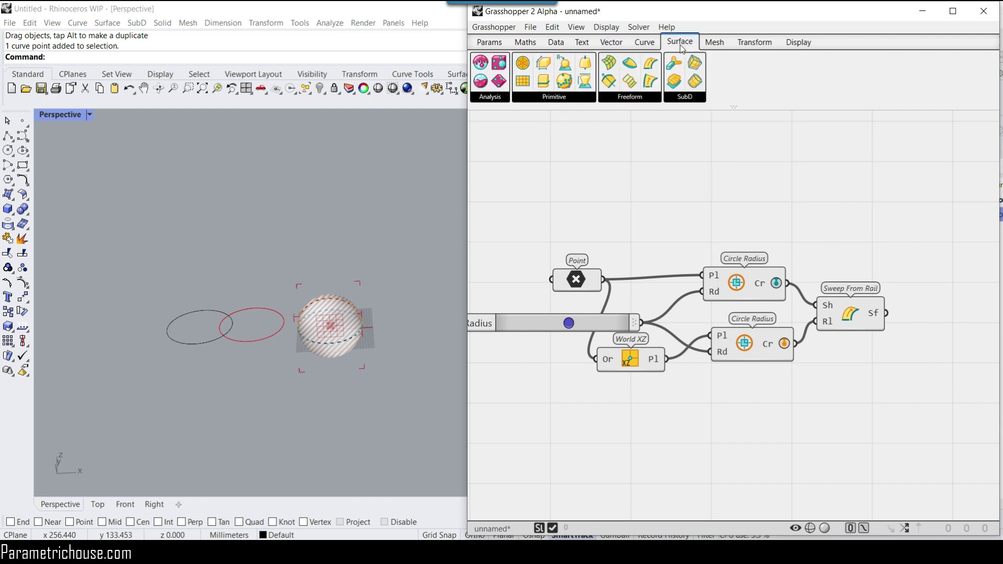
left_click(653, 46)
left_click(530, 44)
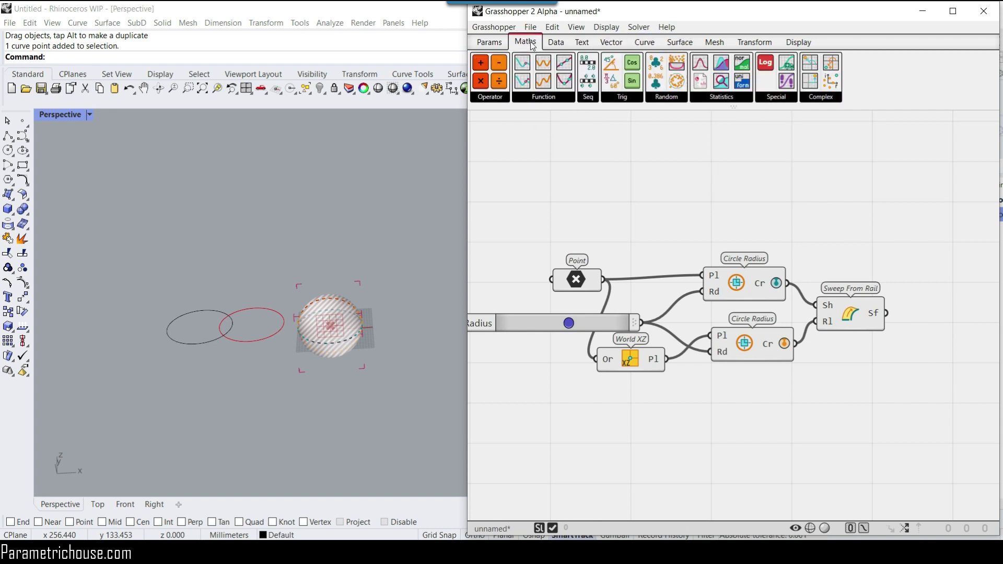
left_click(556, 43)
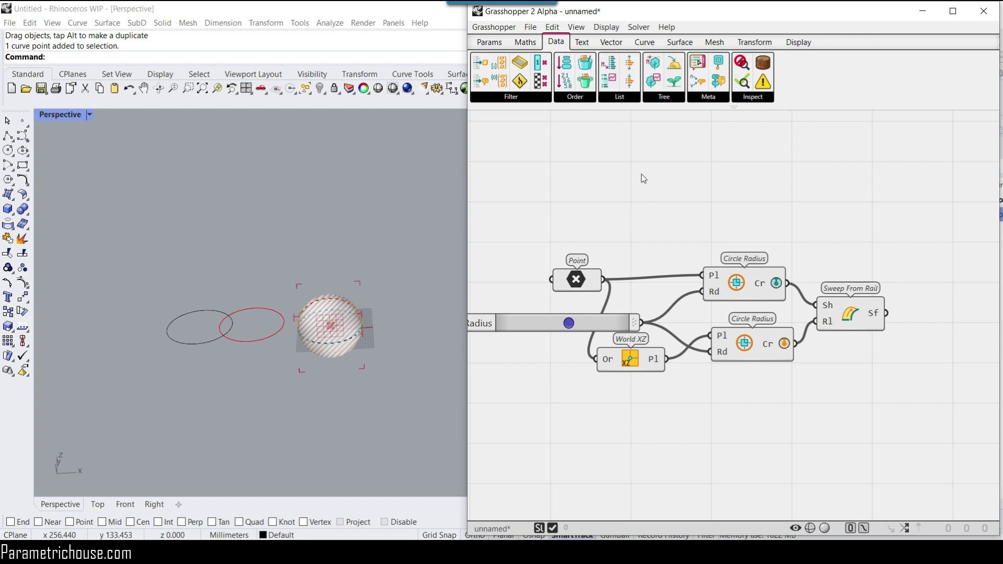
scroll(509, 299, "down", 2)
scroll(314, 303, "down", 5)
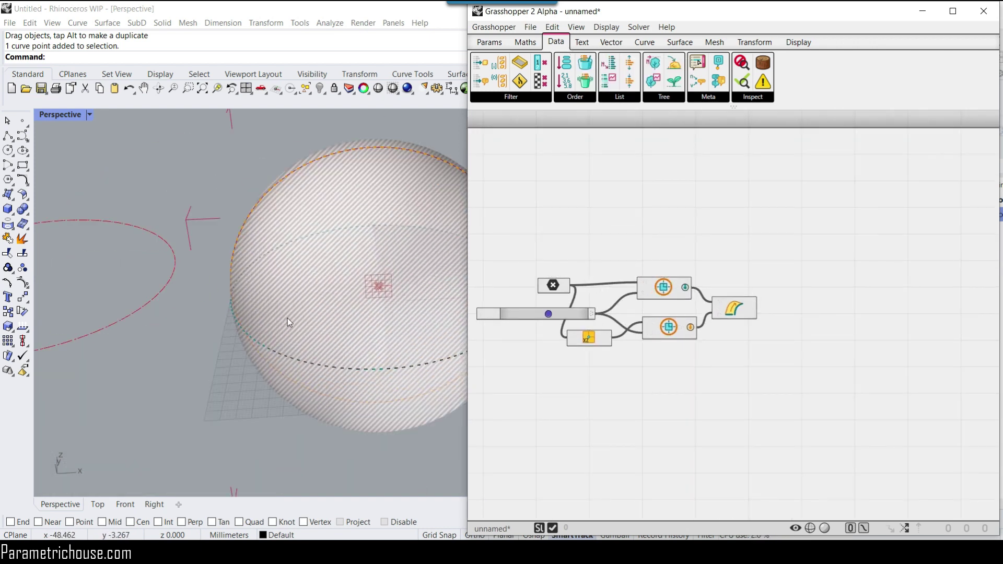
scroll(645, 251, "up", 4)
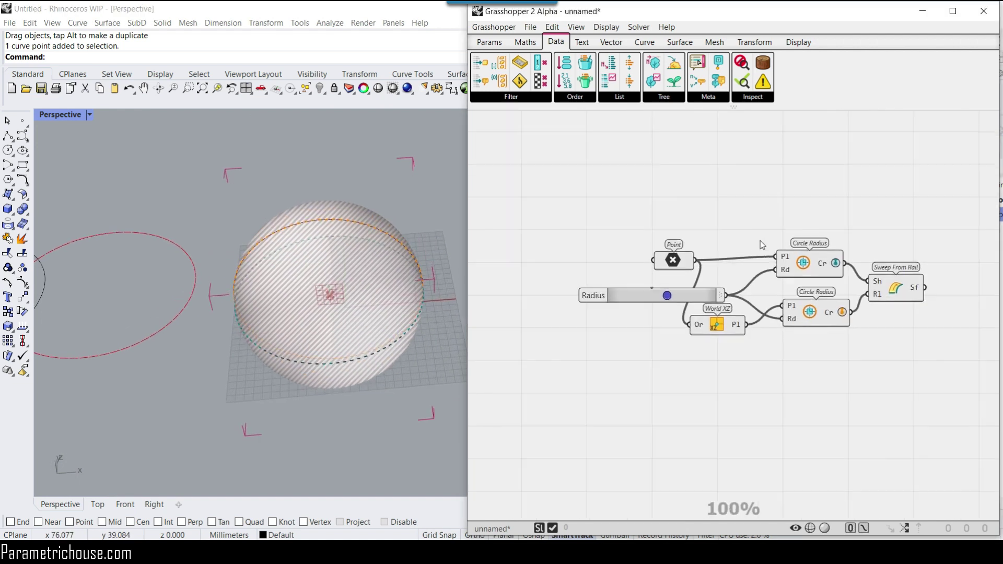
right_click_drag(735, 220, 758, 215)
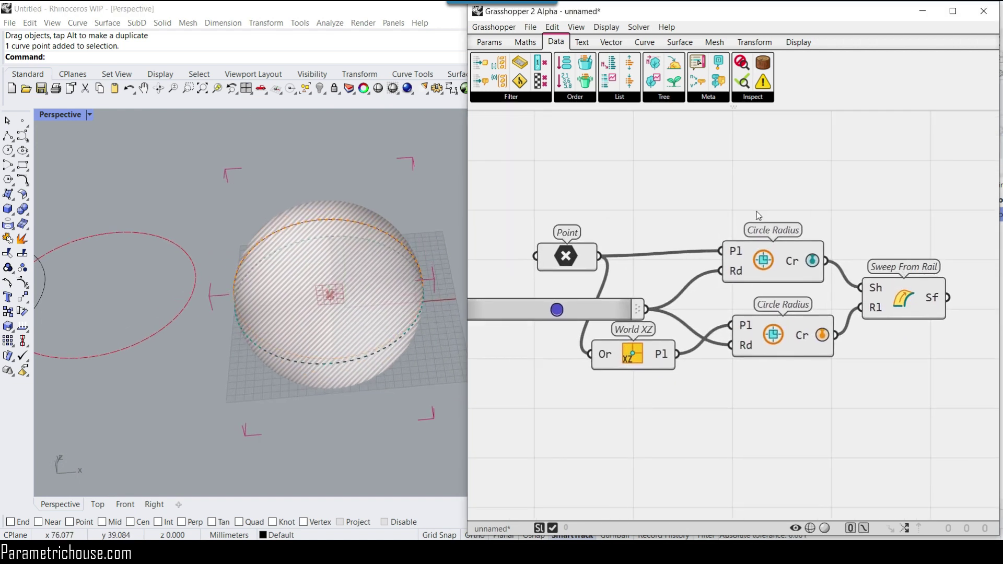